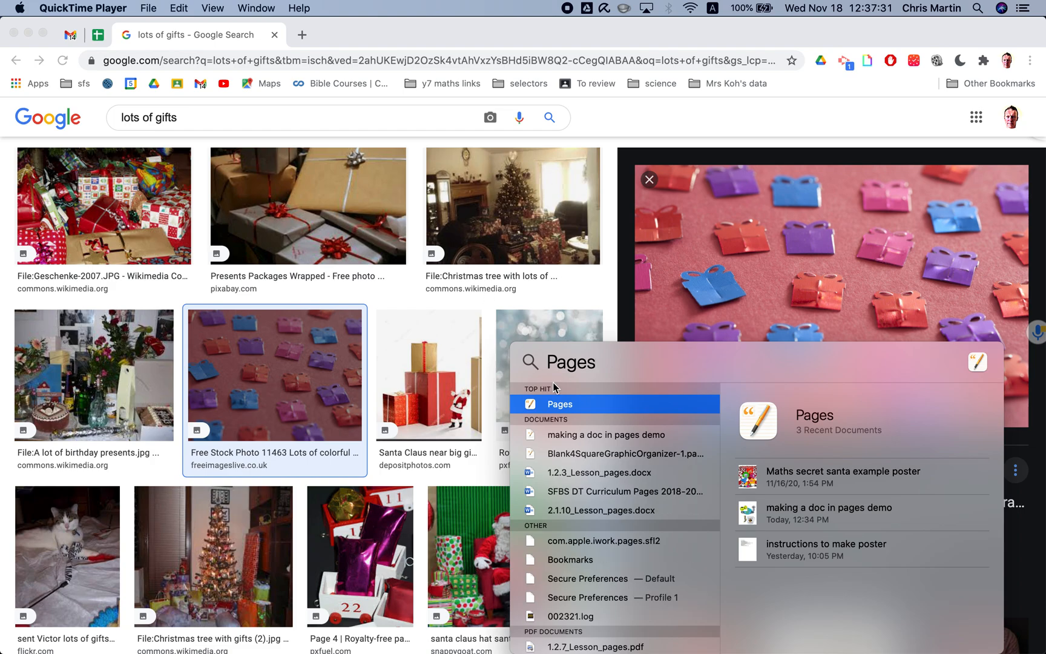
Launch Pages and open the documents "instructions to make poster" and "making a doc in pages demo" together.
{"action": "double_click", "coordinate": [569, 411]}
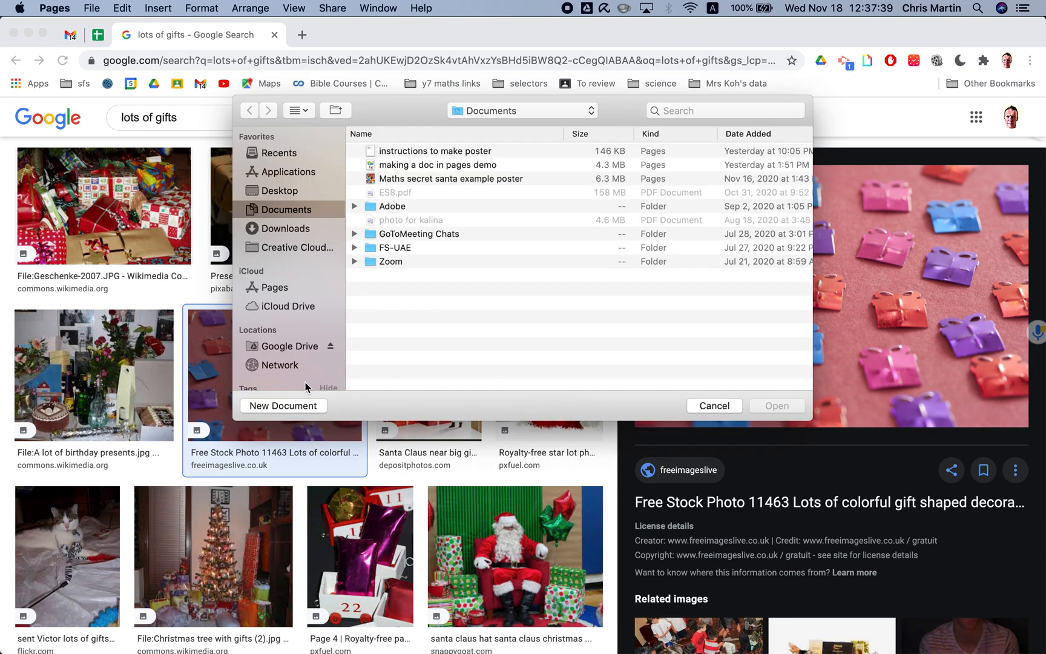
{"action": "left_click", "coordinate": [399, 164]}
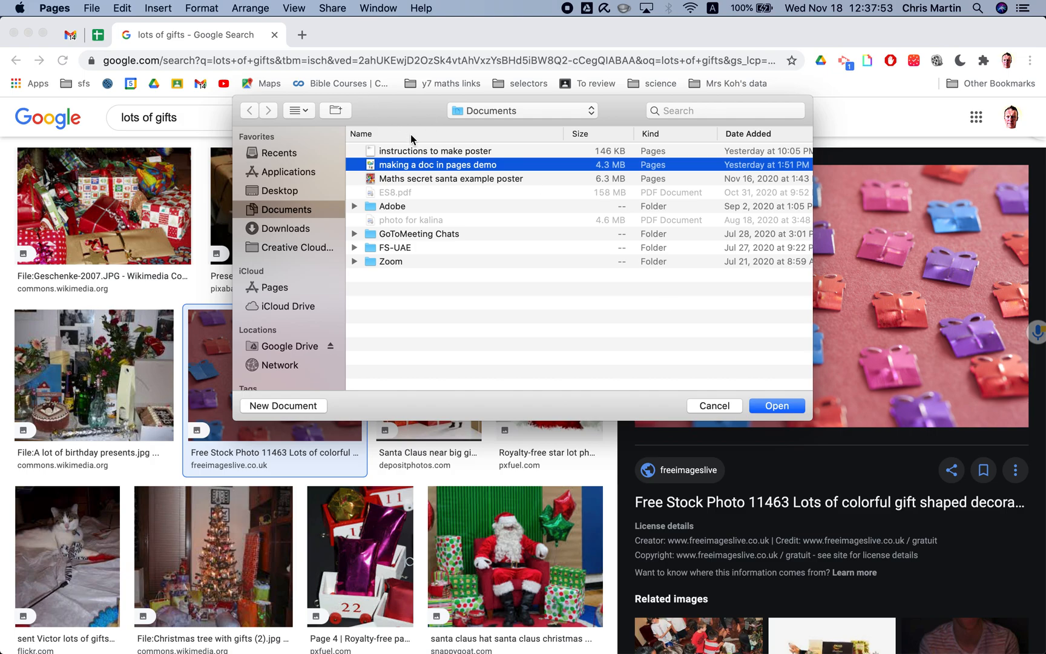
{"action": "key", "text": "shift+Up"}
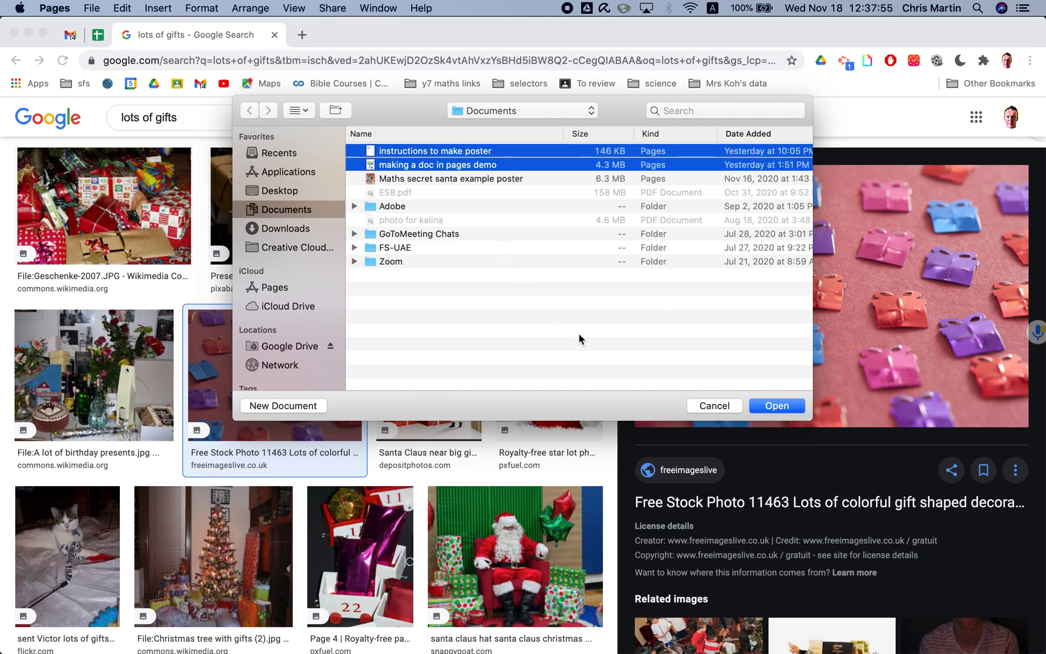
{"action": "left_click", "coordinate": [776, 406]}
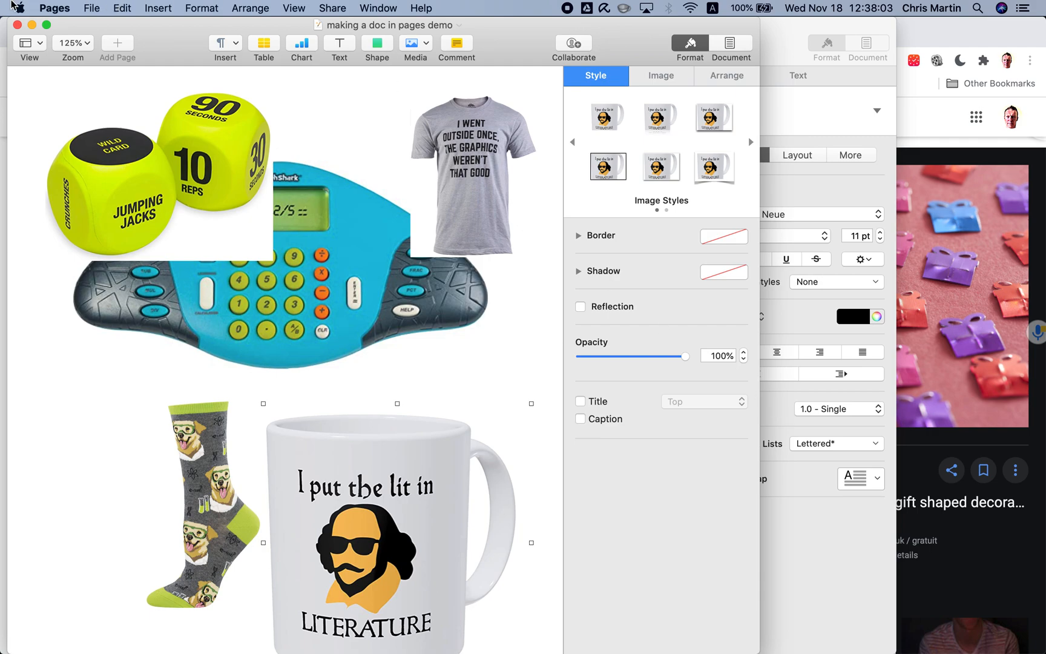
Create a new document from the Blank portrait template.
{"action": "left_click", "coordinate": [92, 9]}
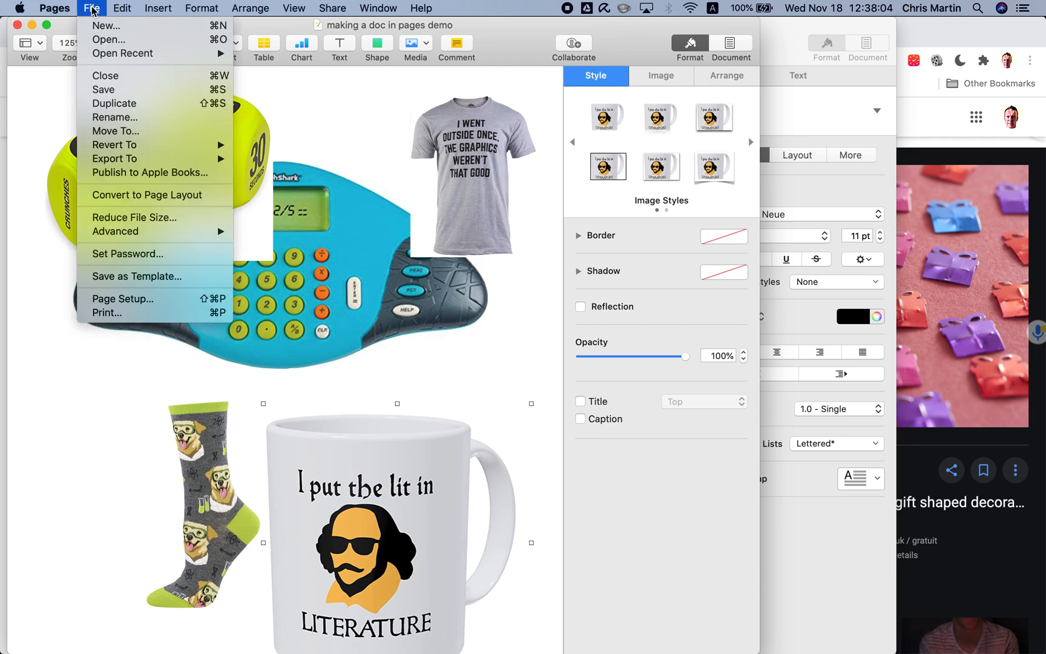
{"action": "left_click", "coordinate": [111, 29]}
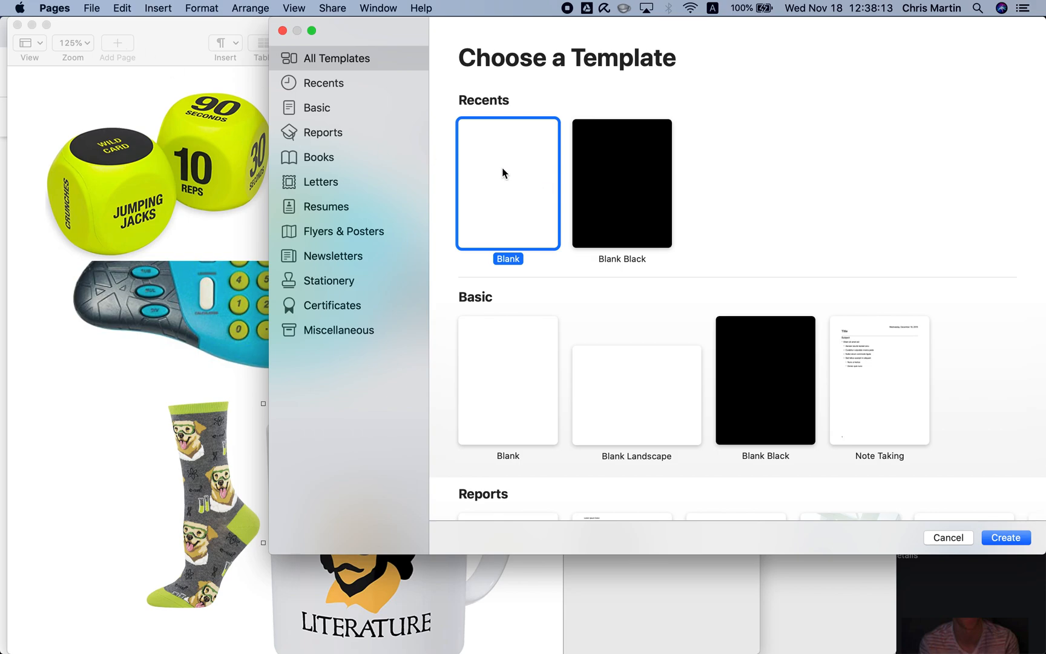
{"action": "left_click", "coordinate": [1006, 536]}
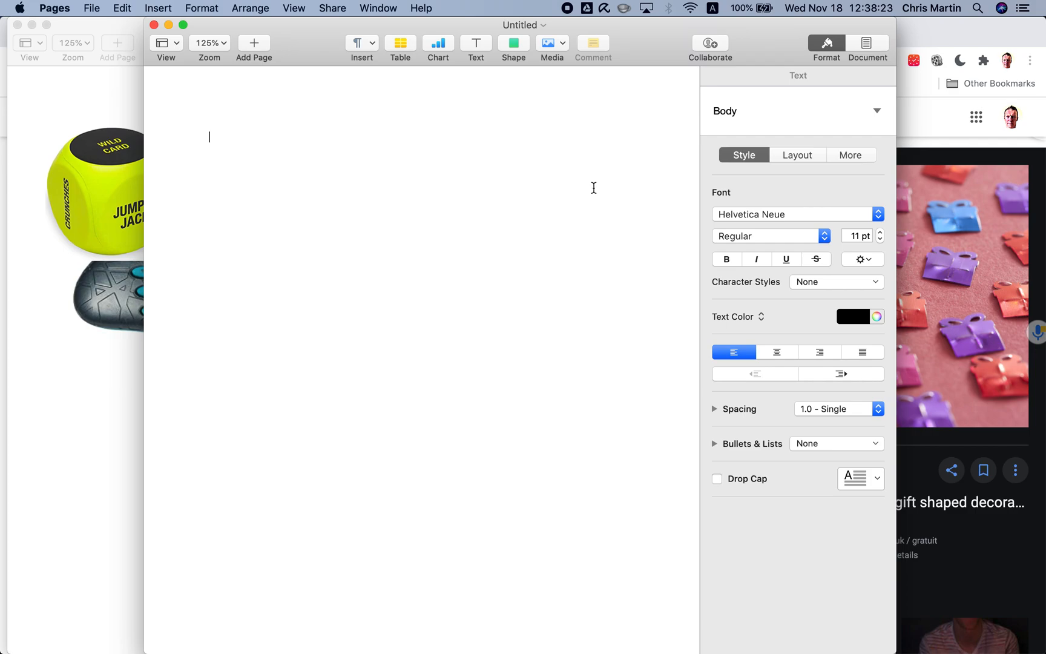
Convert the blank word-processing document to a page layout document.
{"action": "left_click", "coordinate": [94, 9]}
{"action": "mouse_move", "coordinate": [124, 147]}
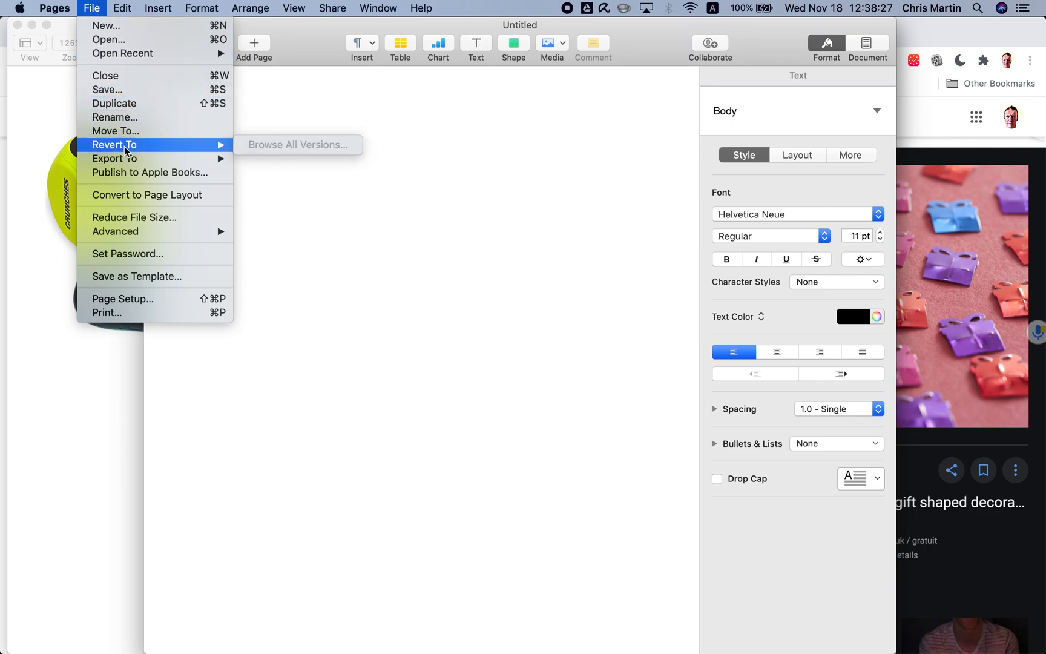
{"action": "left_click", "coordinate": [150, 195]}
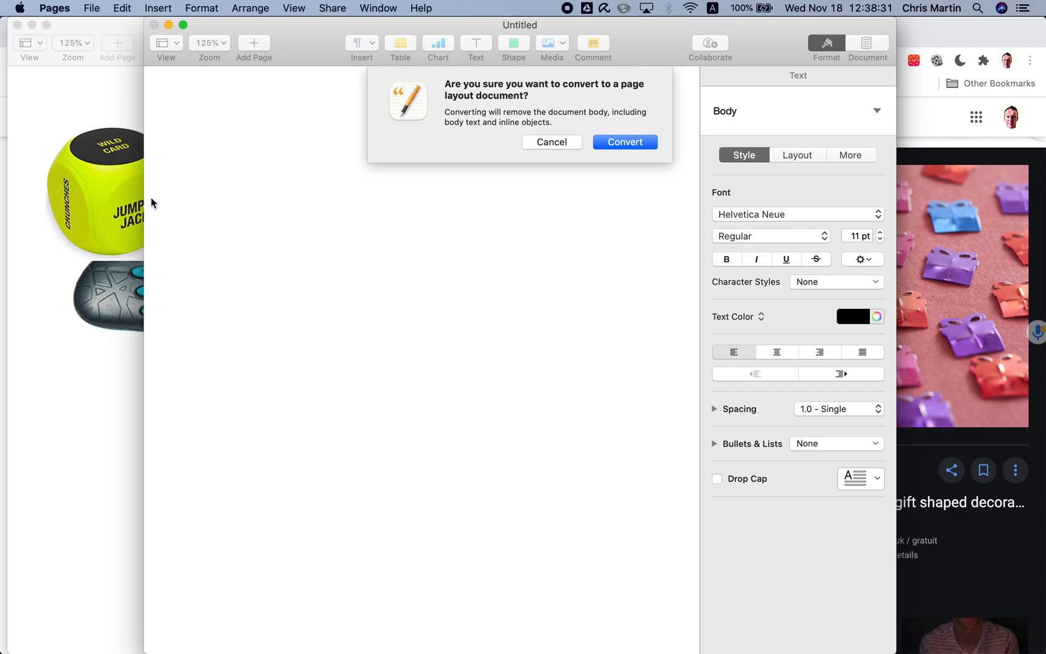
{"action": "left_click", "coordinate": [624, 144]}
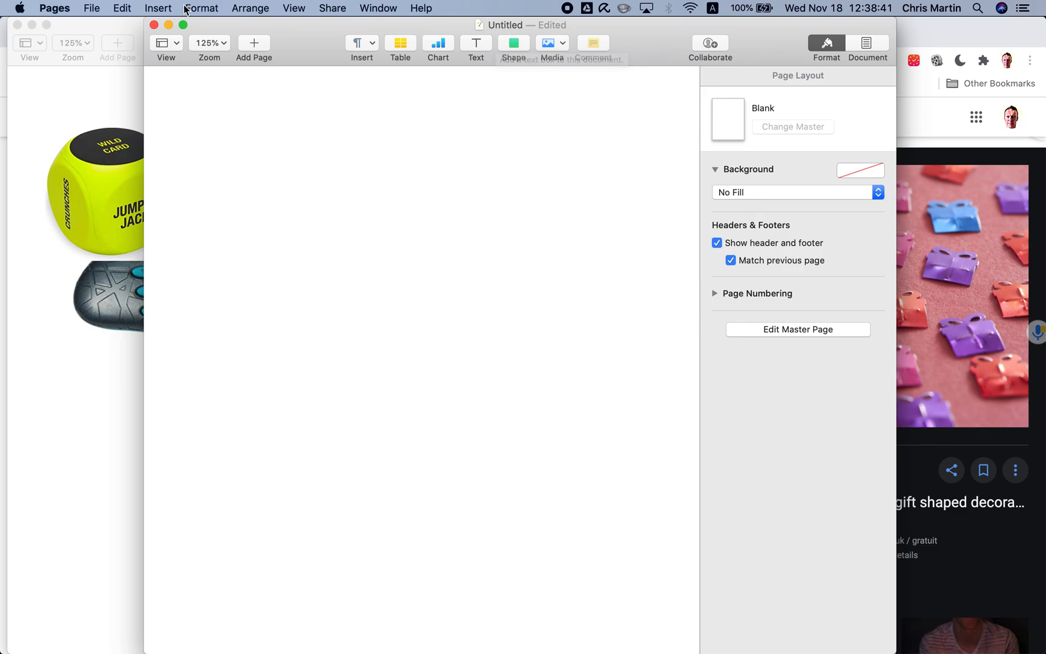
Examine the shape library's categories, such as Geometry, Objects, Animals, Nature, Science and People.
{"action": "left_click", "coordinate": [159, 7]}
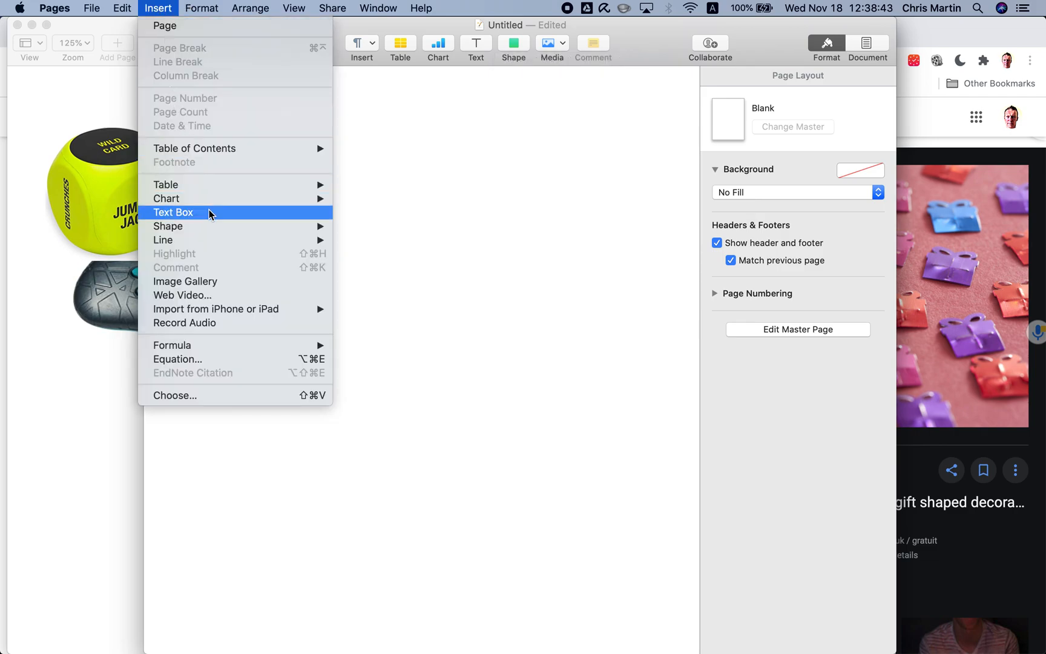
{"action": "mouse_move", "coordinate": [221, 229]}
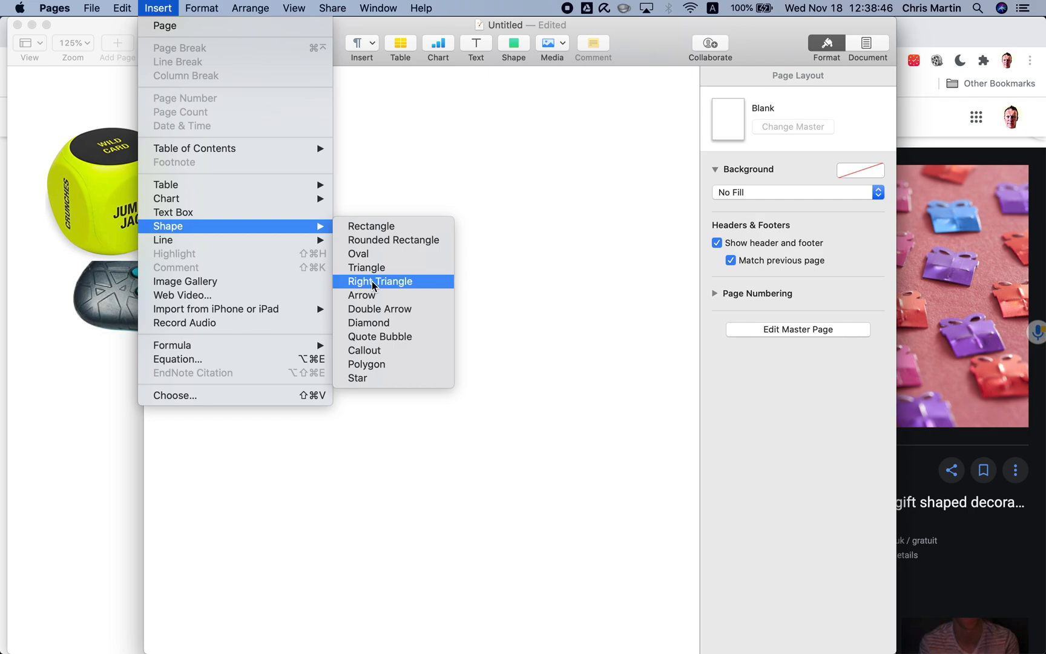
{"action": "left_click", "coordinate": [515, 46]}
{"action": "left_click", "coordinate": [514, 46]}
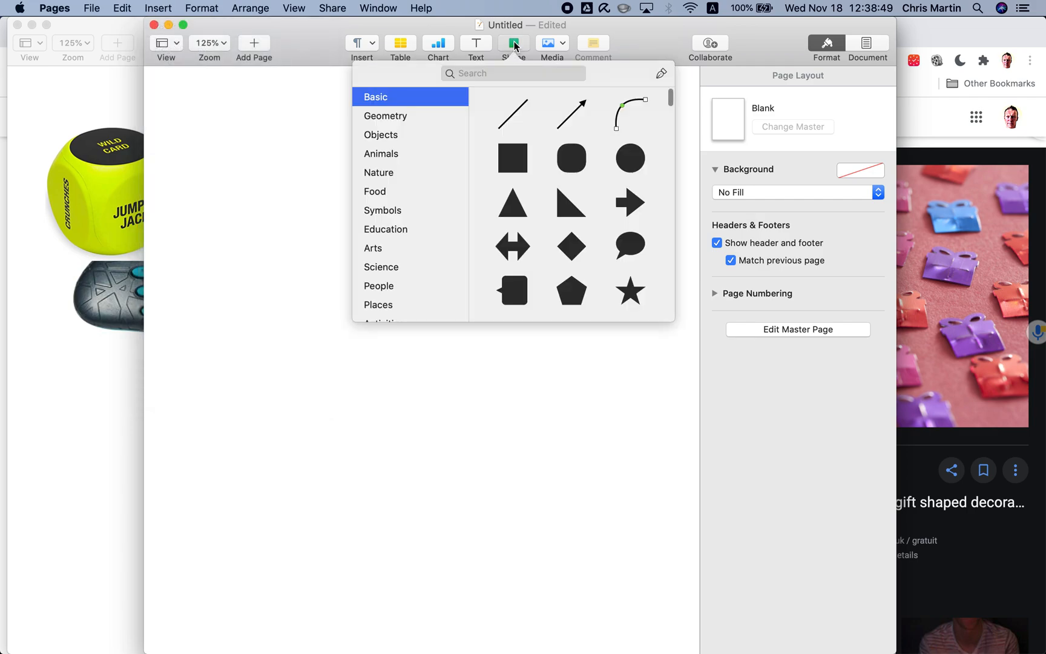
{"action": "left_click", "coordinate": [399, 119]}
{"action": "left_click", "coordinate": [399, 137]}
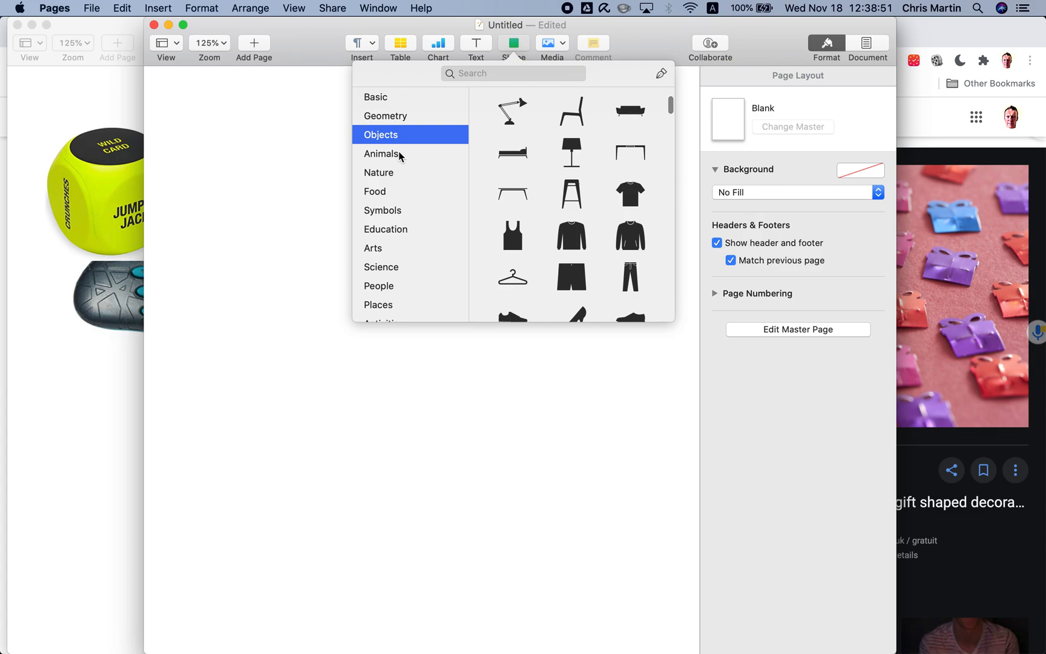
{"action": "left_click", "coordinate": [399, 155]}
{"action": "left_click", "coordinate": [400, 175]}
{"action": "left_click", "coordinate": [404, 205]}
{"action": "left_click", "coordinate": [402, 230]}
{"action": "left_click", "coordinate": [401, 267]}
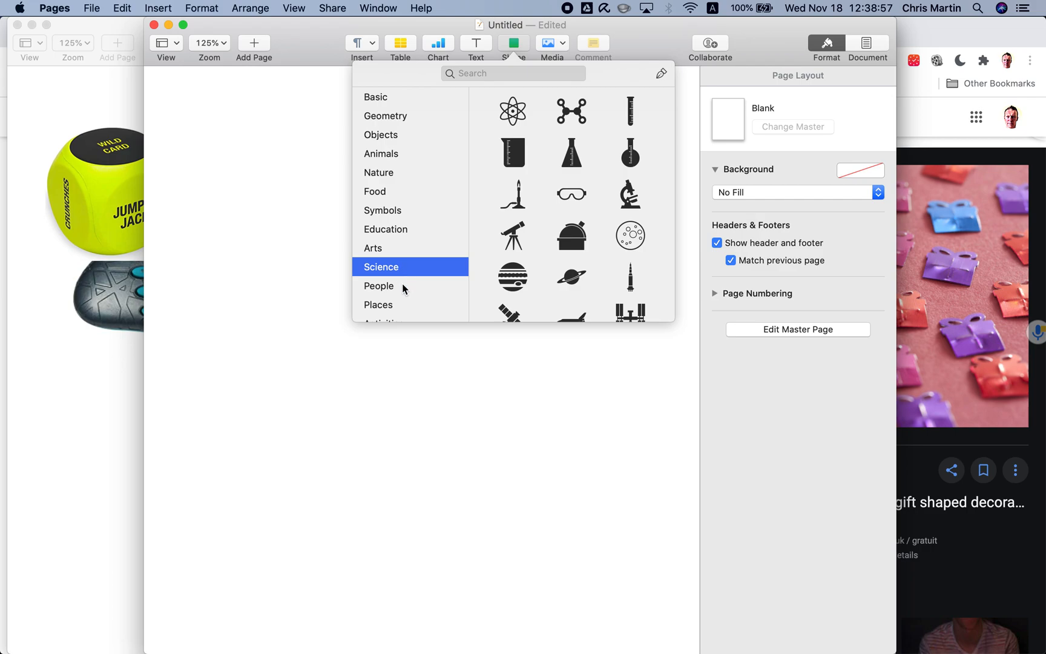
{"action": "left_click", "coordinate": [402, 284]}
{"action": "scroll", "coordinate": [387, 163], "scroll_direction": "up", "scroll_amount": 2}
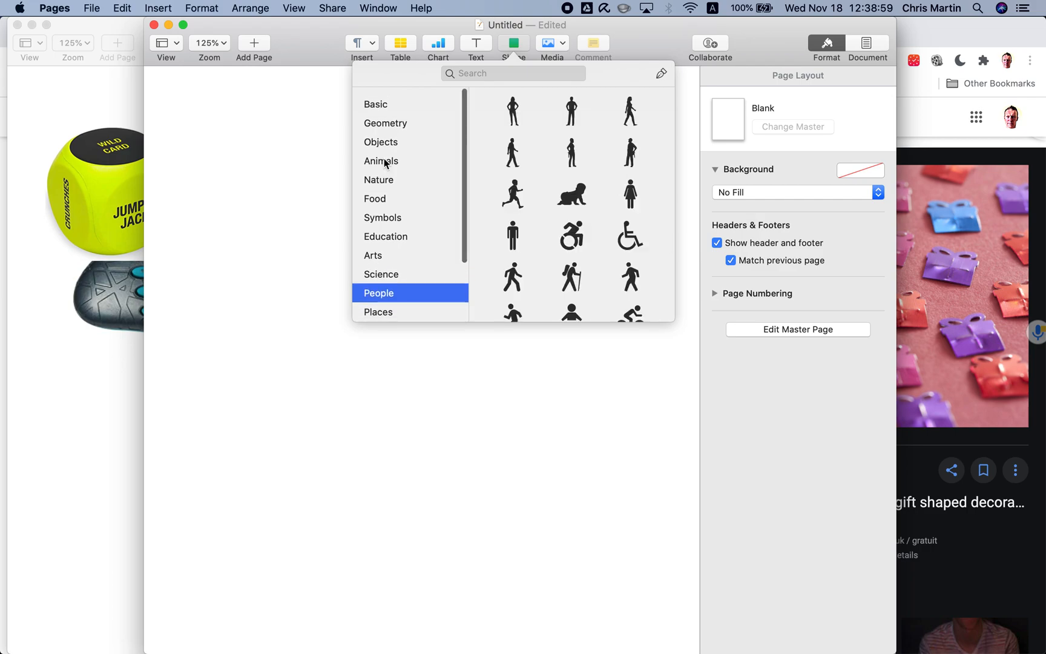
Insert a basic square shape and move it to the upper-left area of the page.
{"action": "left_click", "coordinate": [379, 99]}
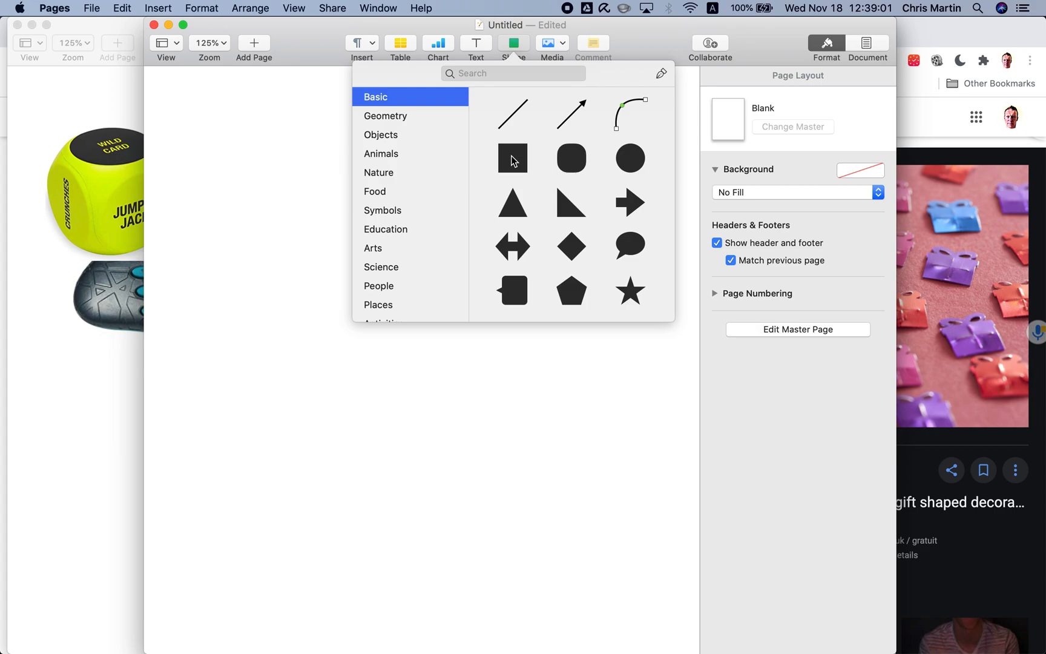
{"action": "left_click", "coordinate": [512, 160]}
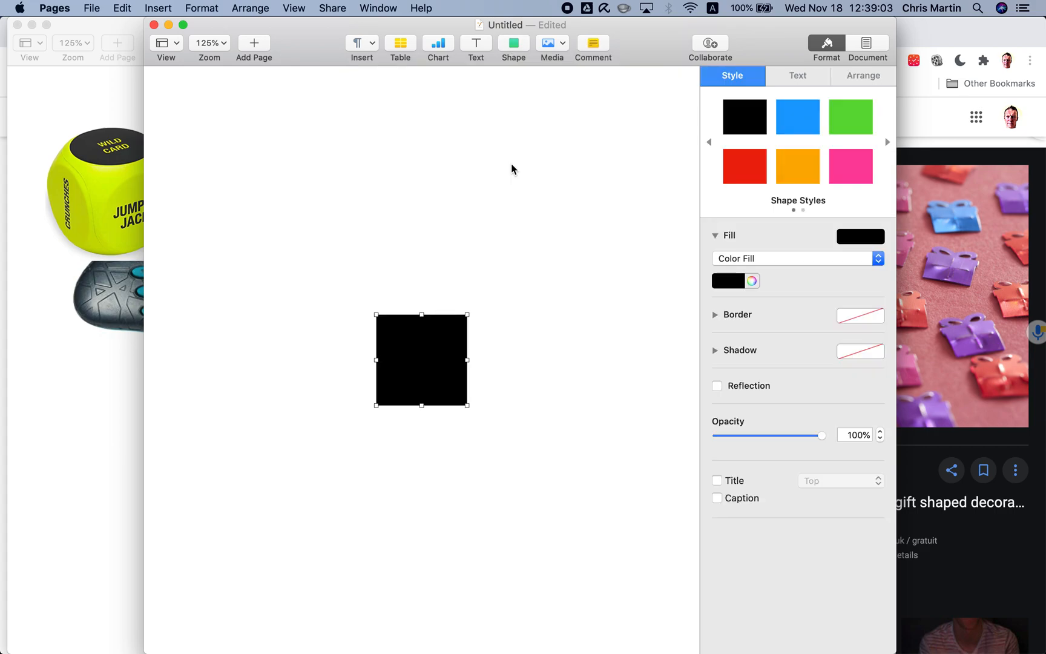
{"action": "left_click_drag", "start_coordinate": [411, 345], "coordinate": [270, 208]}
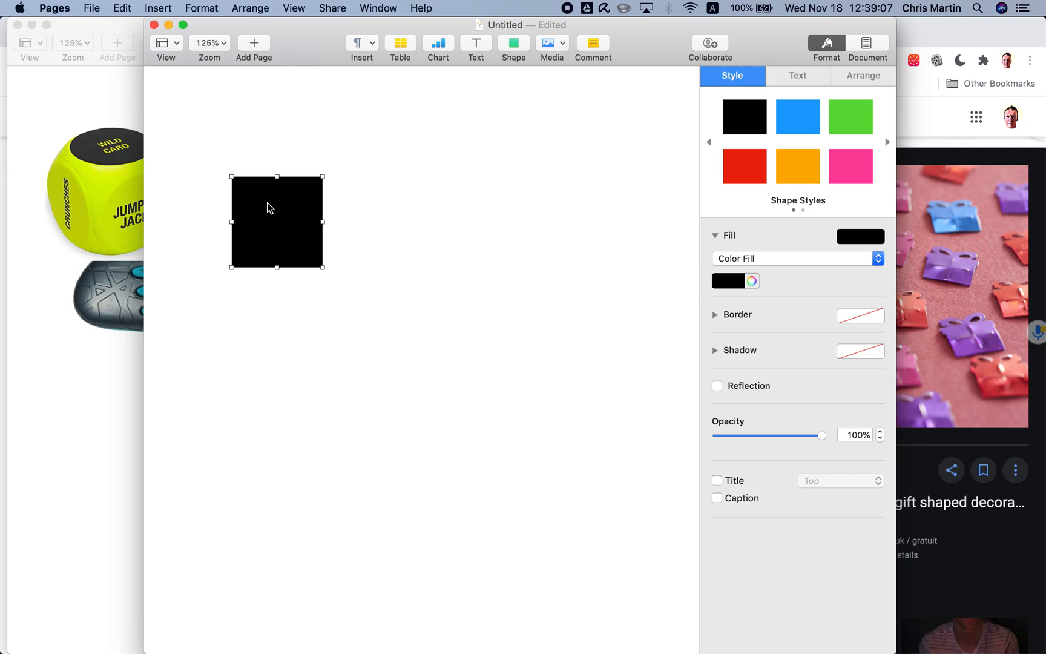
Try the blue, green and pink preset shape styles on the square, ending with pink.
{"action": "left_click", "coordinate": [795, 121]}
{"action": "left_click", "coordinate": [853, 130]}
{"action": "left_click", "coordinate": [852, 158]}
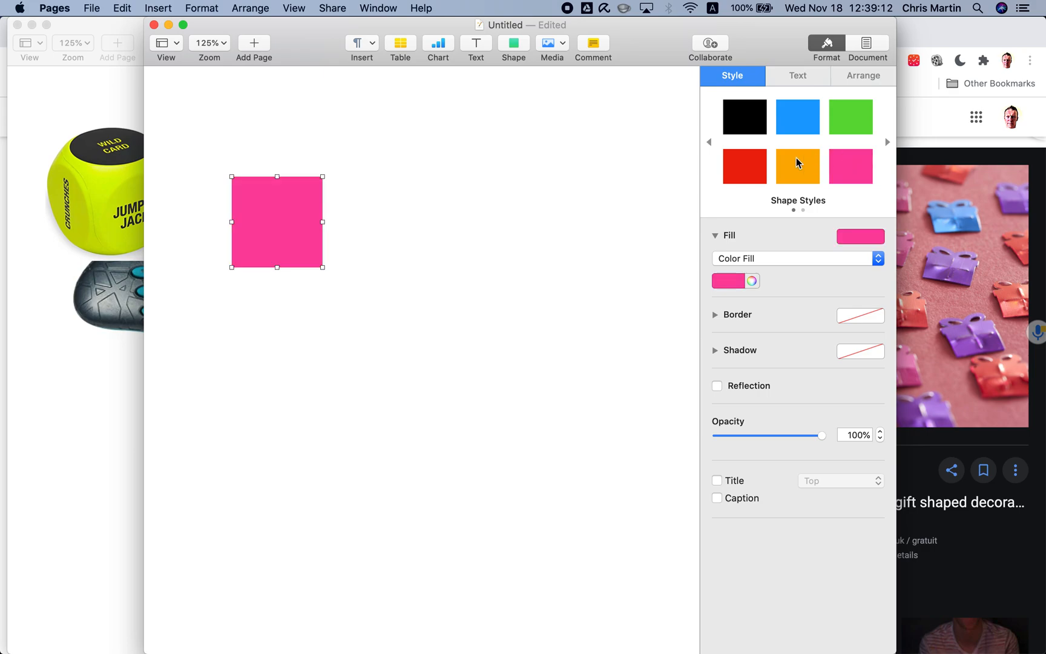
Recolour the square's fill with purple sampled by eyedropper from a gift in the photo behind the document.
{"action": "left_click", "coordinate": [751, 281]}
{"action": "left_click", "coordinate": [40, 632]}
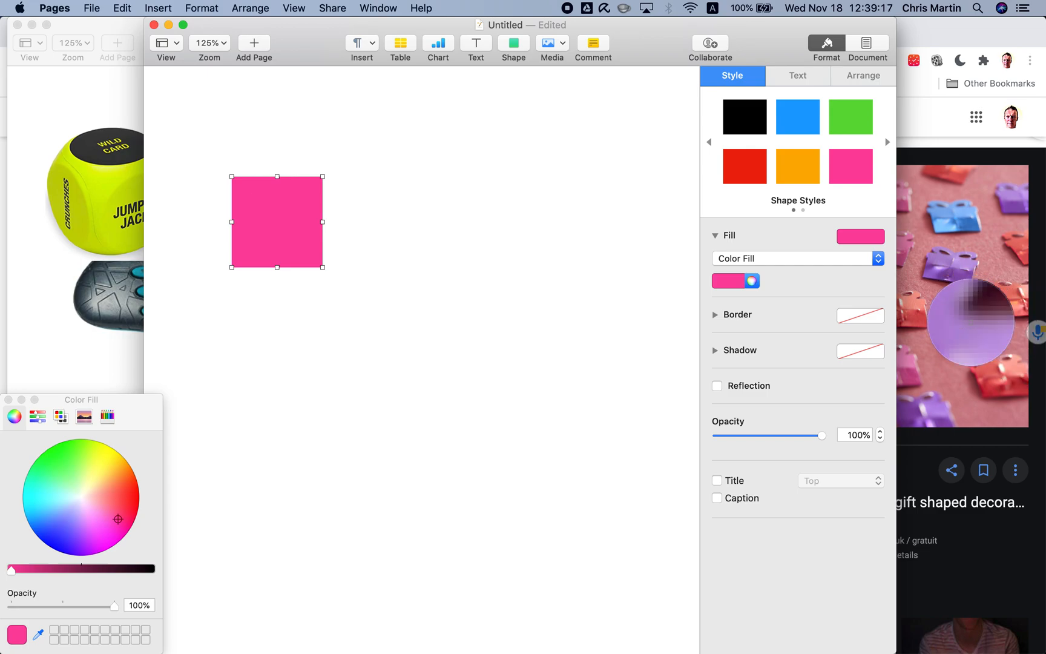
{"action": "left_click", "coordinate": [961, 334]}
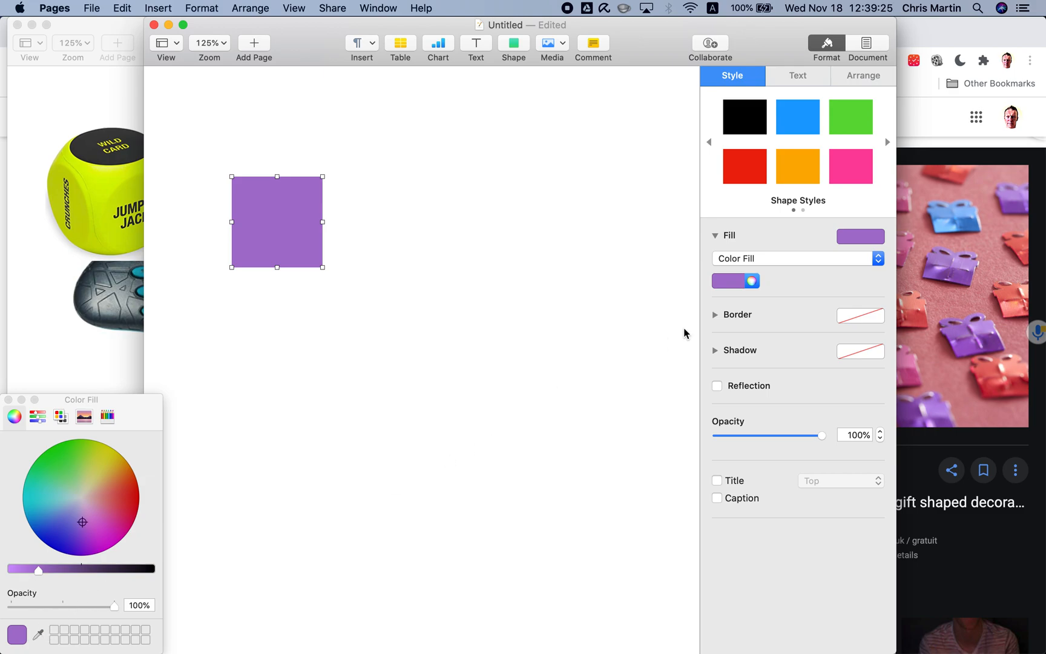
Give the square a gradient fill with red as the second colour and an angle of about 141.8°.
{"action": "left_click", "coordinate": [793, 259]}
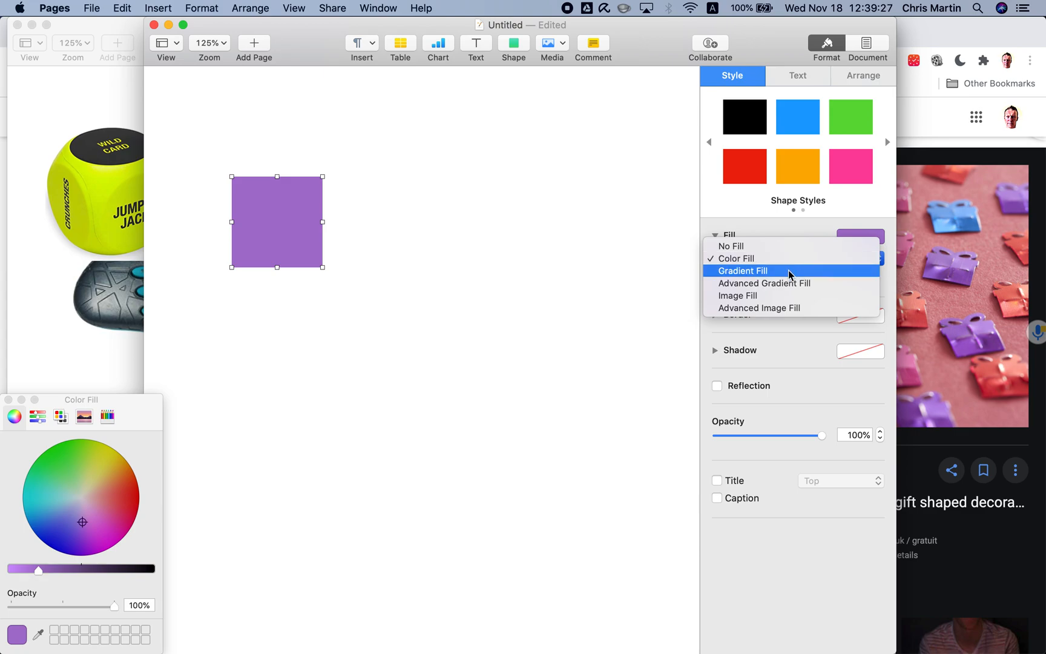
{"action": "left_click", "coordinate": [789, 272]}
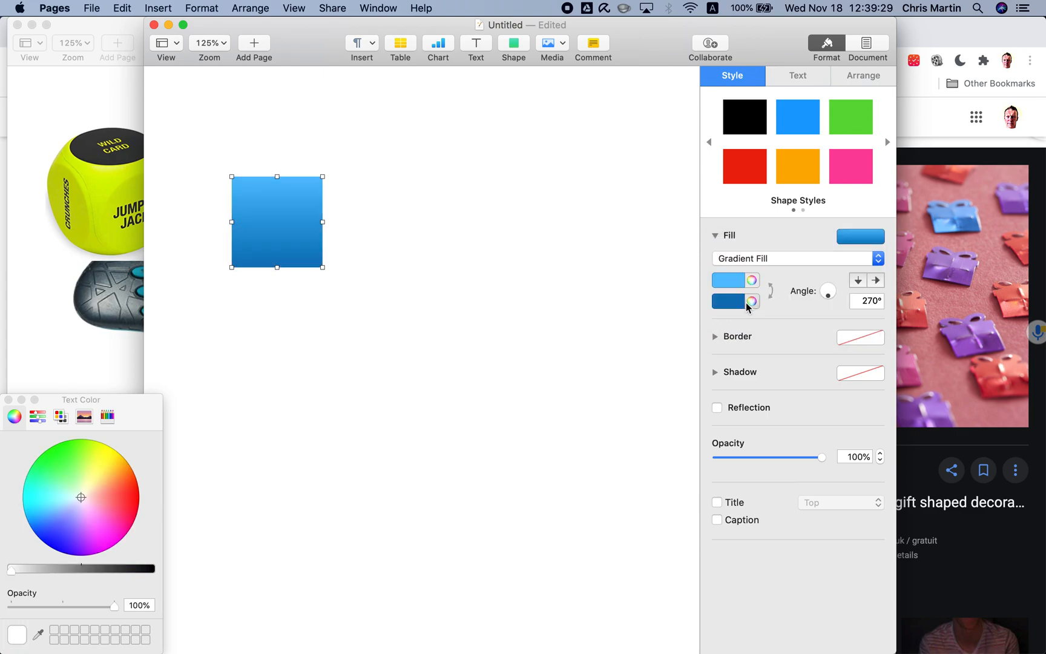
{"action": "left_click", "coordinate": [748, 303]}
{"action": "left_click", "coordinate": [128, 497]}
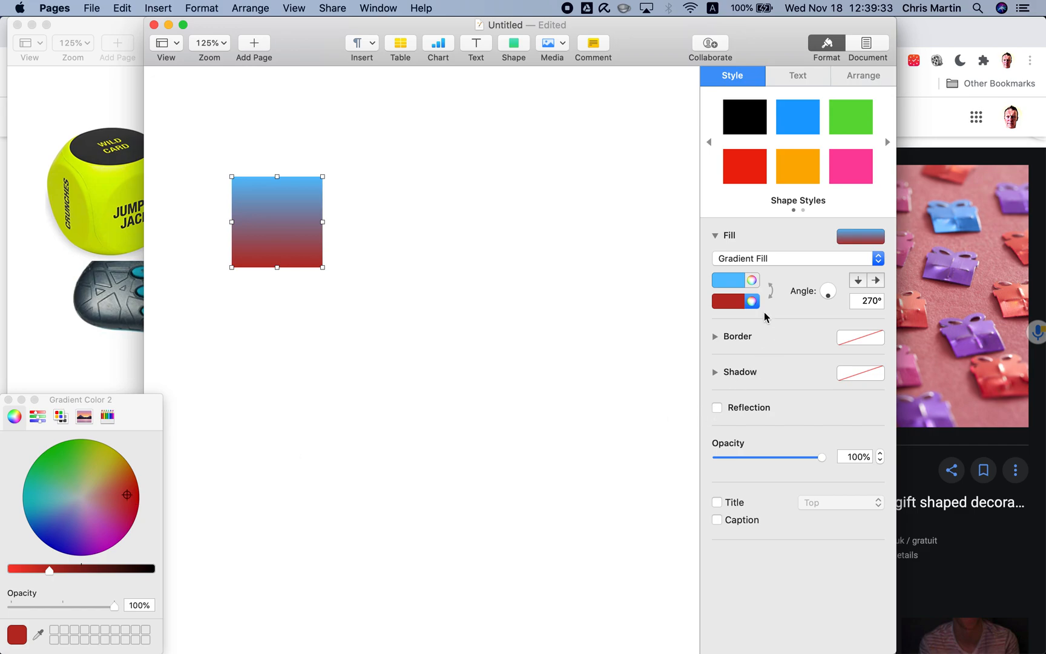
{"action": "left_click_drag", "start_coordinate": [828, 297], "coordinate": [819, 284]}
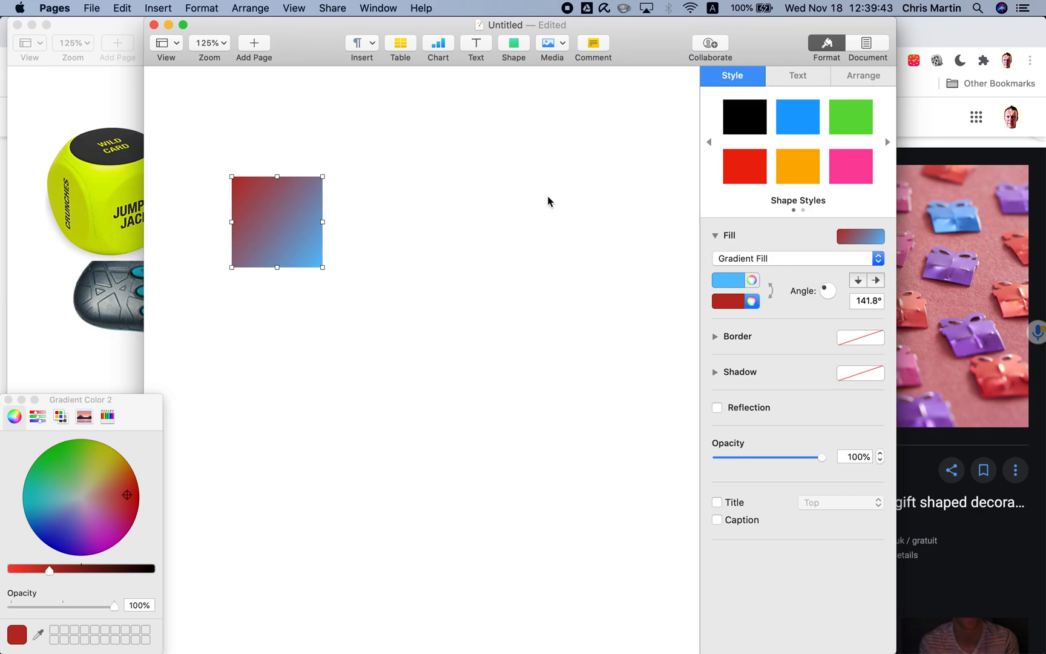
{"action": "left_click", "coordinate": [349, 232]}
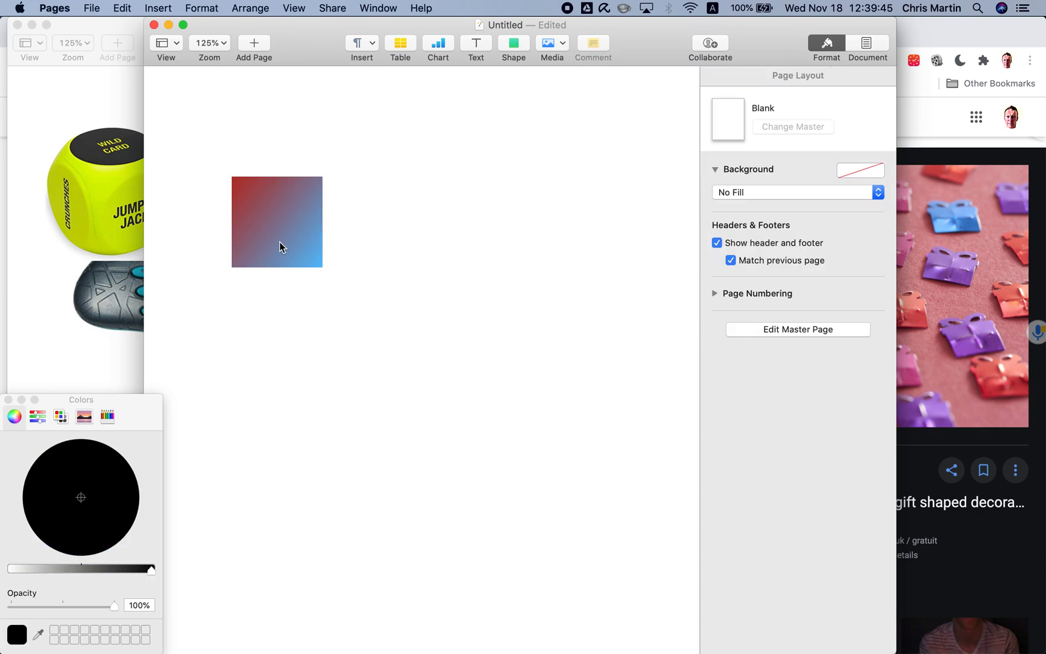
Enlarge the gradient square from its lower-right corner and rotate it to 135° so it stands as a diamond.
{"action": "left_click", "coordinate": [280, 242]}
{"action": "left_click_drag", "start_coordinate": [322, 268], "coordinate": [361, 311]}
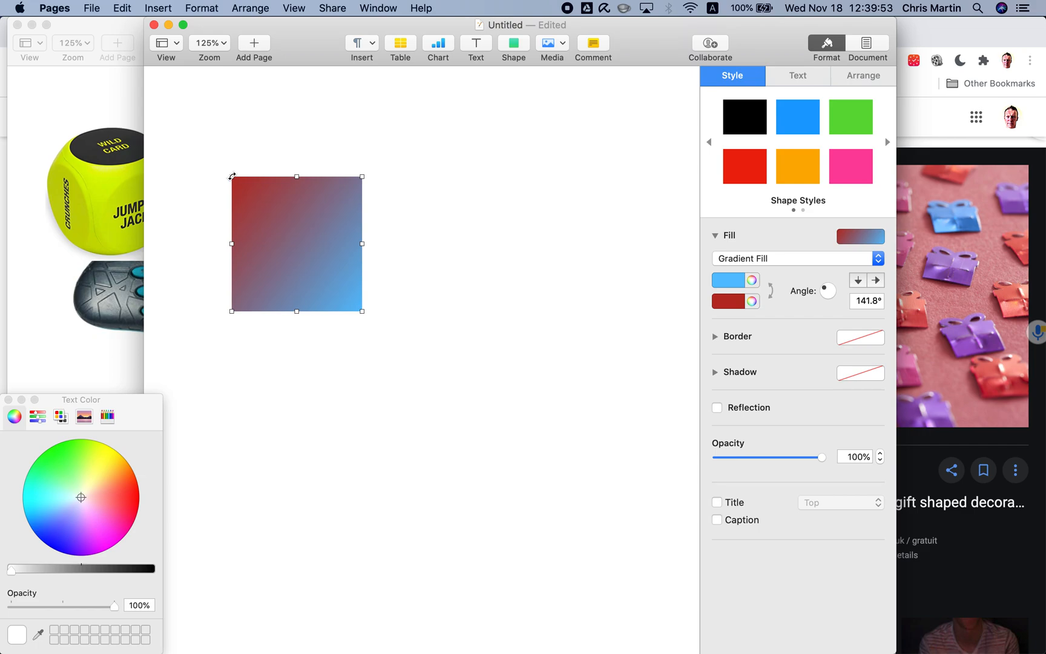
{"action": "left_click_drag", "start_coordinate": [231, 177], "coordinate": [284, 349]}
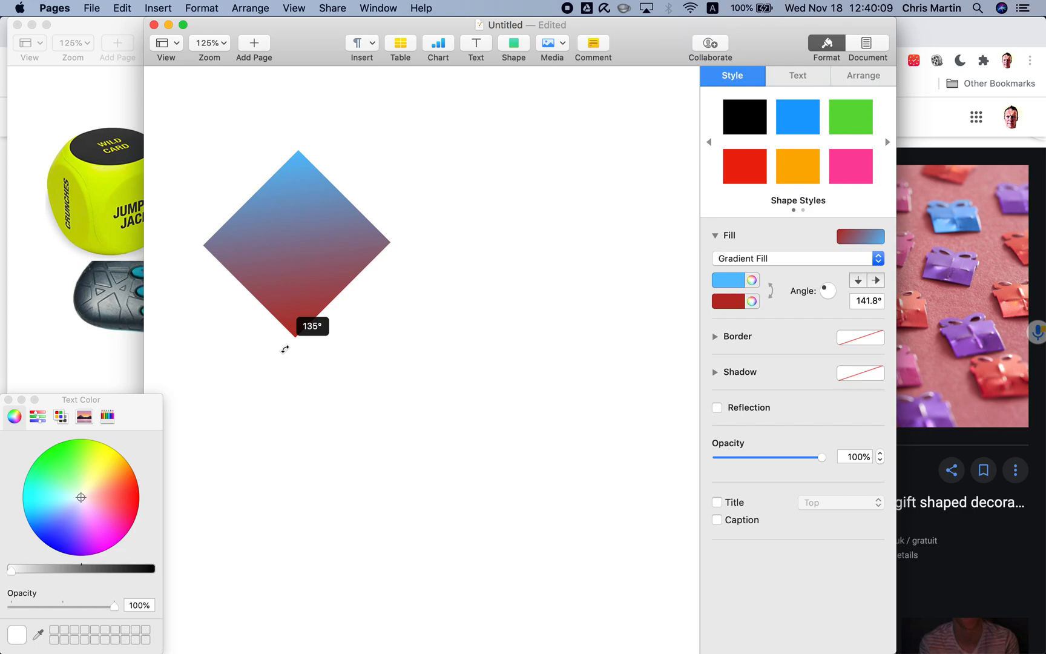
{"action": "left_click_drag", "start_coordinate": [284, 350], "coordinate": [286, 354]}
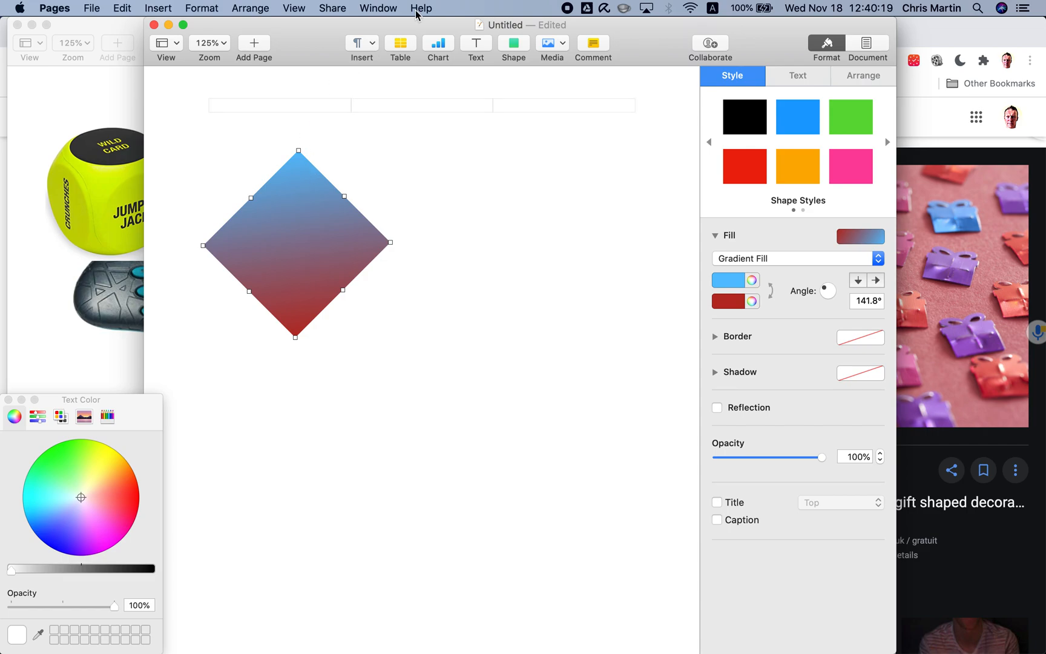
Insert a basic pentagon and move it beside the rotated square, at about X 4.76 in and Y 1.29 in.
{"action": "left_click", "coordinate": [511, 46]}
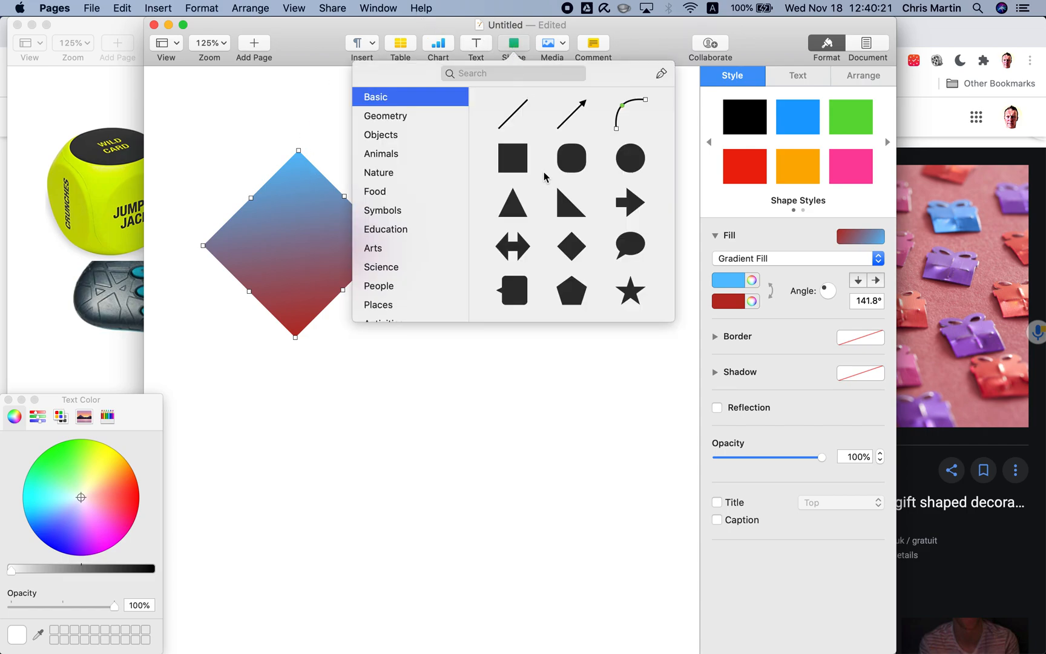
{"action": "left_click", "coordinate": [568, 295]}
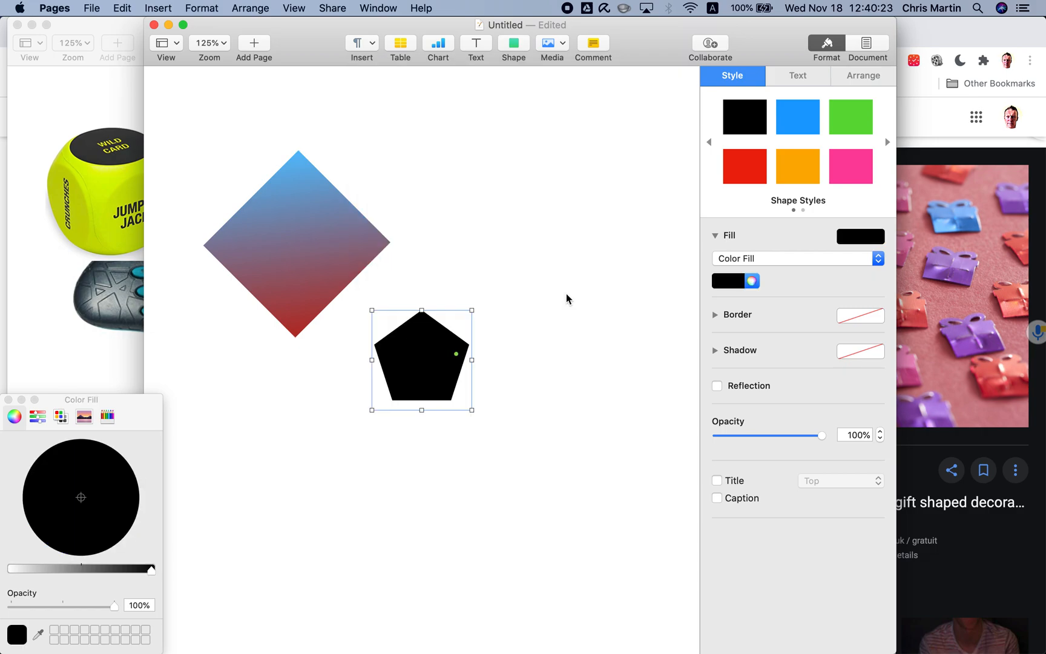
{"action": "left_click_drag", "start_coordinate": [417, 370], "coordinate": [498, 213]}
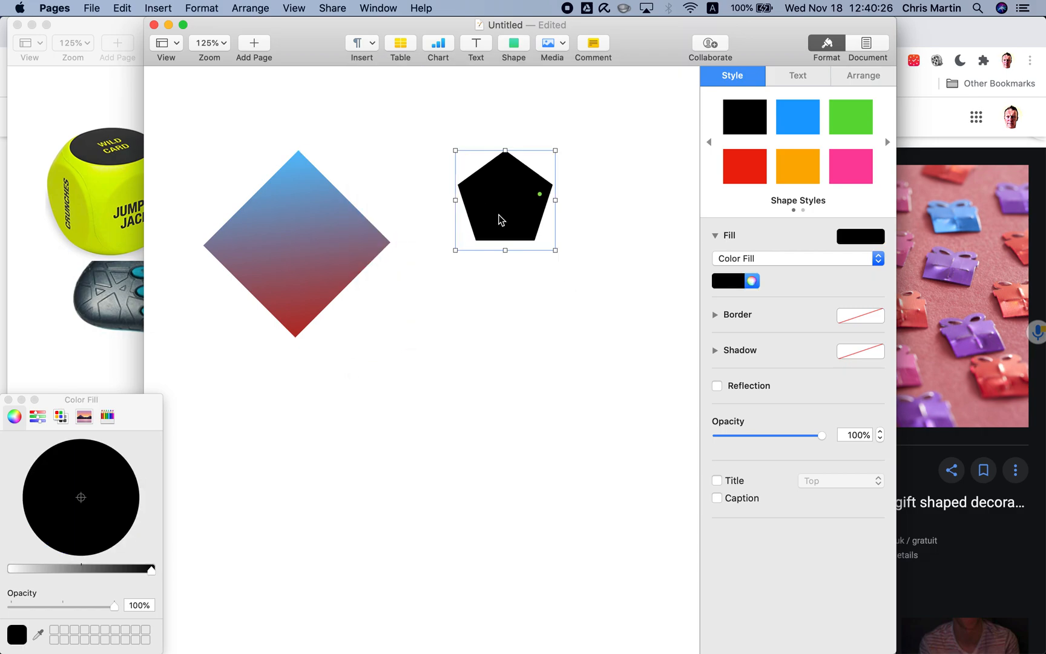
Set the black pentagon's number of sides to 11.
{"action": "left_click", "coordinate": [789, 80]}
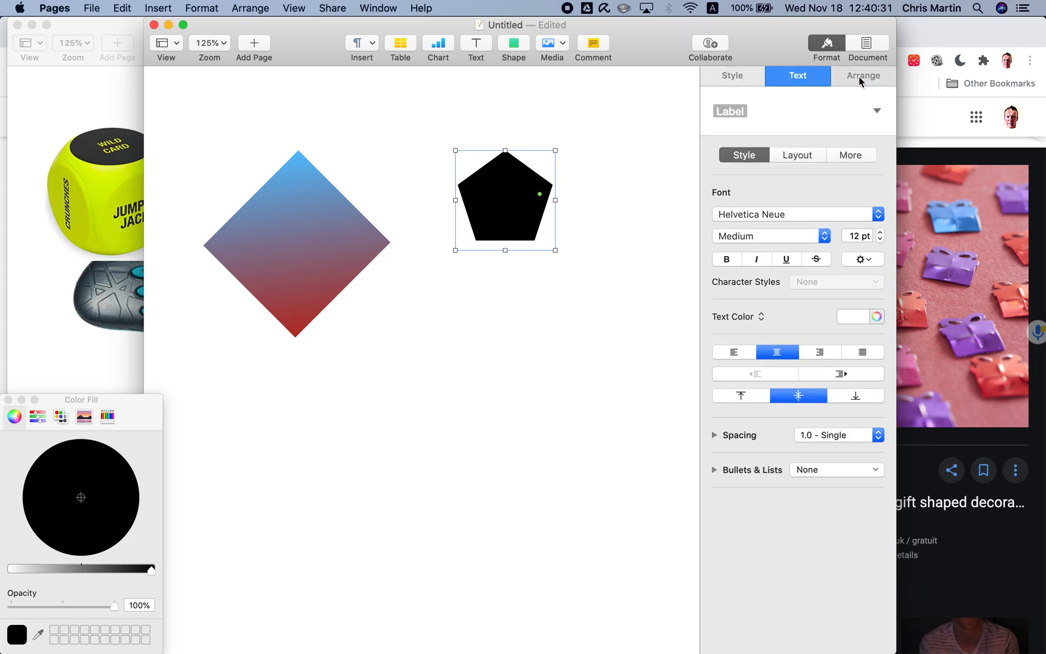
{"action": "left_click", "coordinate": [859, 81]}
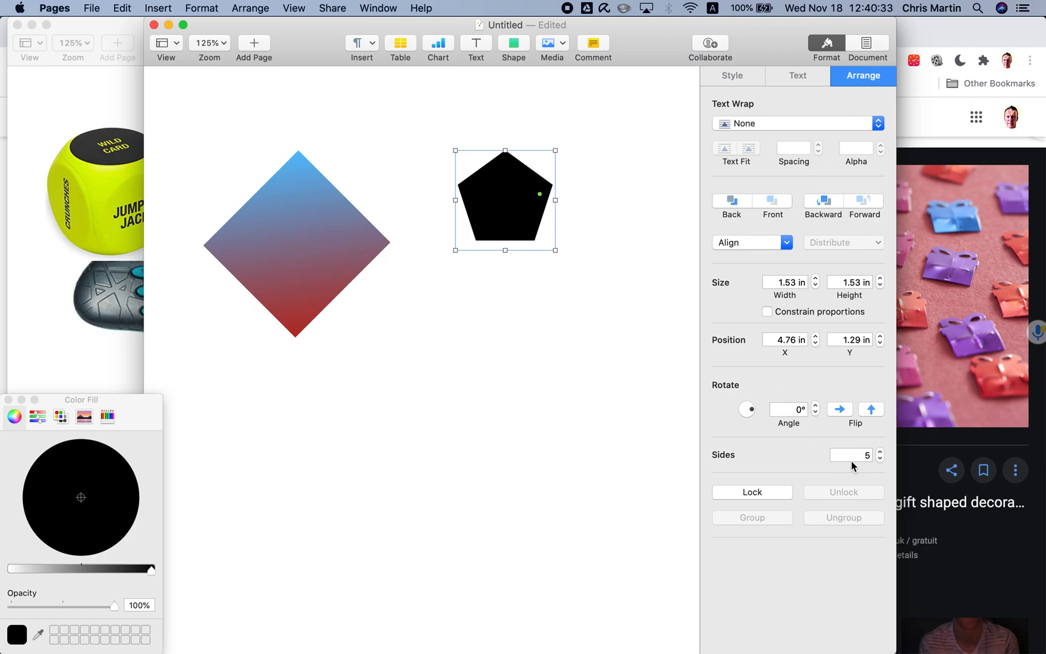
{"action": "left_click_drag", "start_coordinate": [880, 454], "coordinate": [923, 454]}
{"action": "type", "text": "20"}
{"action": "key", "text": "Tab"}
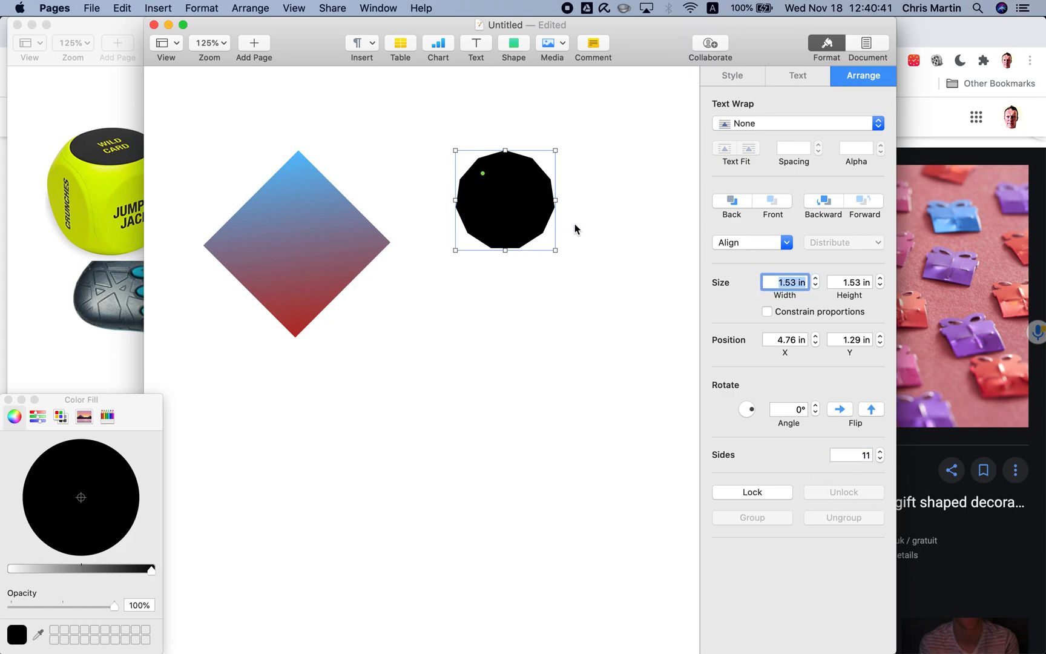
Enlarge the 11-sided polygon to about 2.26 in wide by 2.56 in high and apply the blue shape style.
{"action": "left_click_drag", "start_coordinate": [555, 250], "coordinate": [539, 374]}
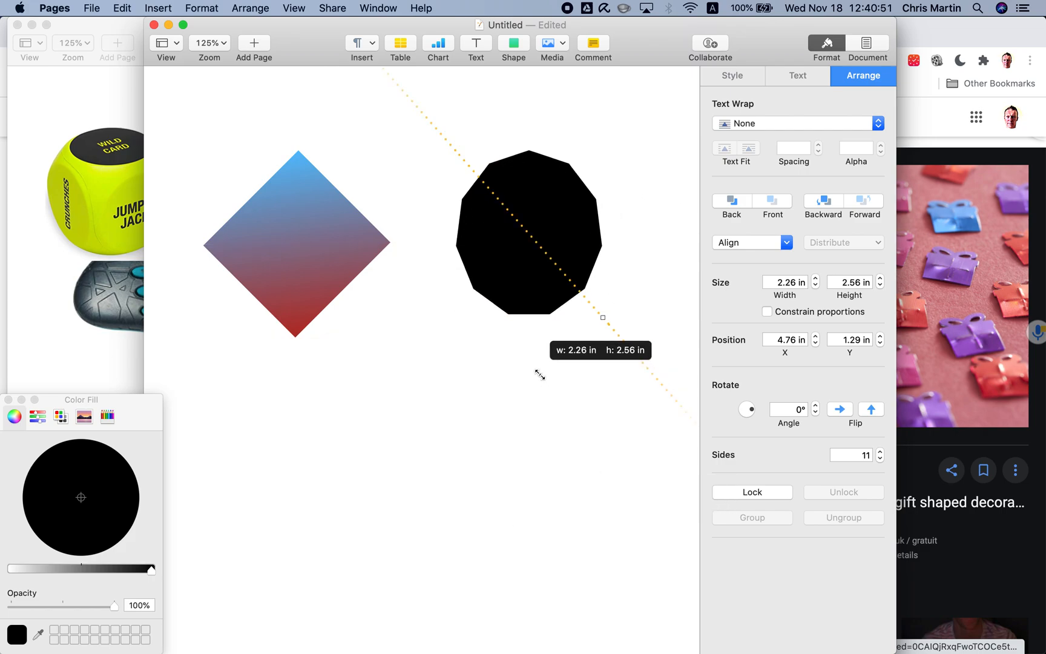
{"action": "left_click_drag", "start_coordinate": [540, 374], "coordinate": [540, 374]}
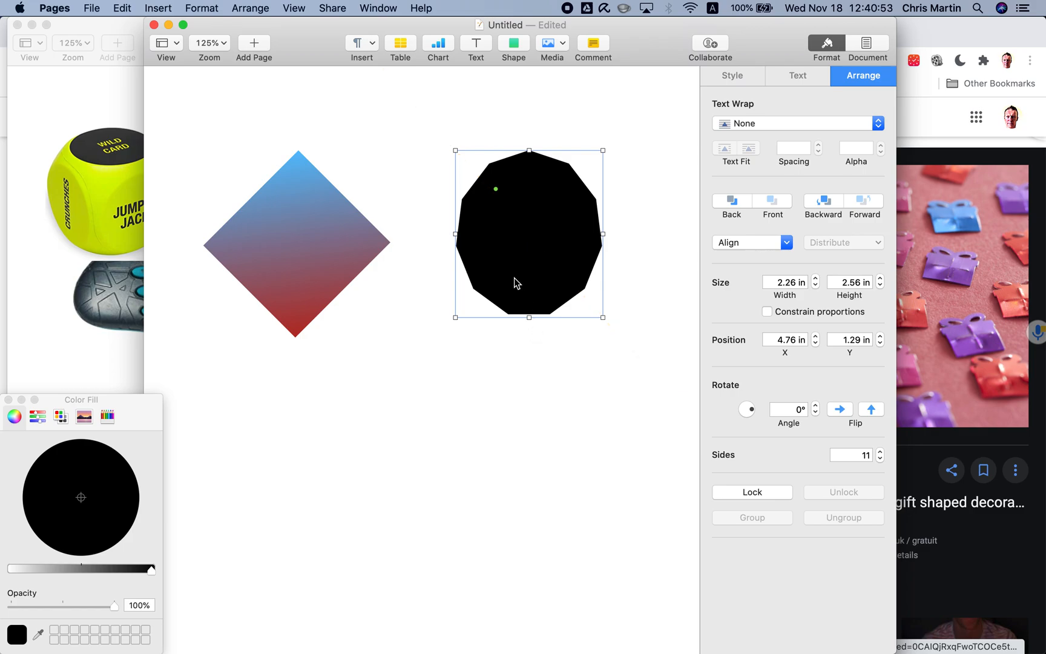
{"action": "left_click", "coordinate": [721, 80]}
{"action": "left_click", "coordinate": [794, 126]}
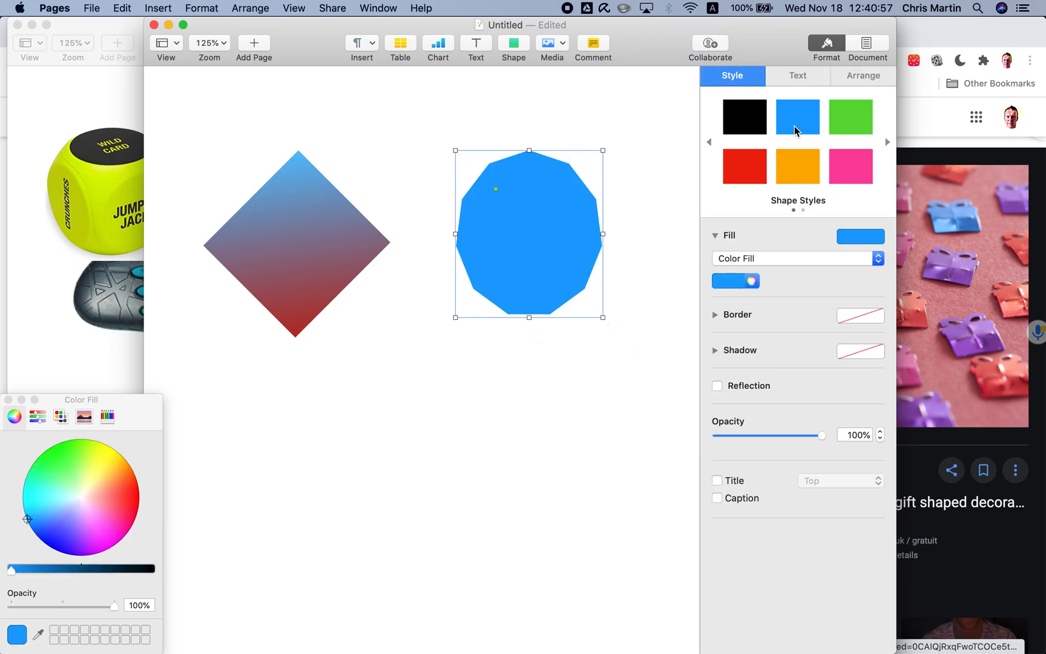
Insert a basic rounded square, move it below the gradient diamond and enlarge it.
{"action": "left_click", "coordinate": [512, 48]}
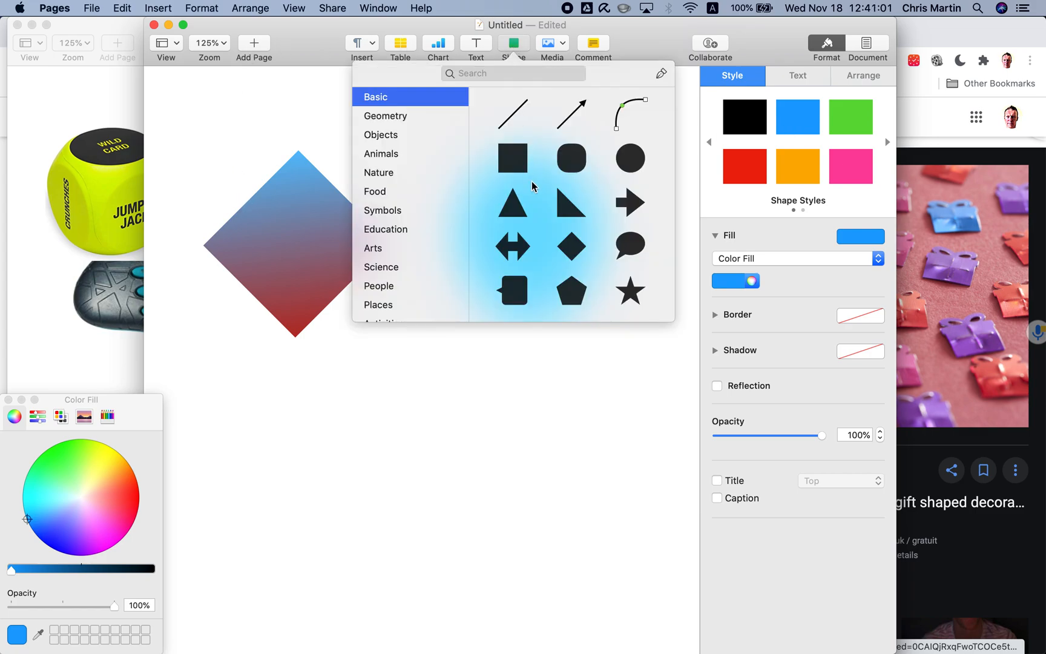
{"action": "left_click", "coordinate": [571, 156]}
{"action": "left_click_drag", "start_coordinate": [392, 366], "coordinate": [245, 450]}
{"action": "left_click_drag", "start_coordinate": [321, 396], "coordinate": [363, 362]}
Insert a five-pointed star below the blue polygon and reshape it to have fatter arms.
{"action": "left_click", "coordinate": [515, 49]}
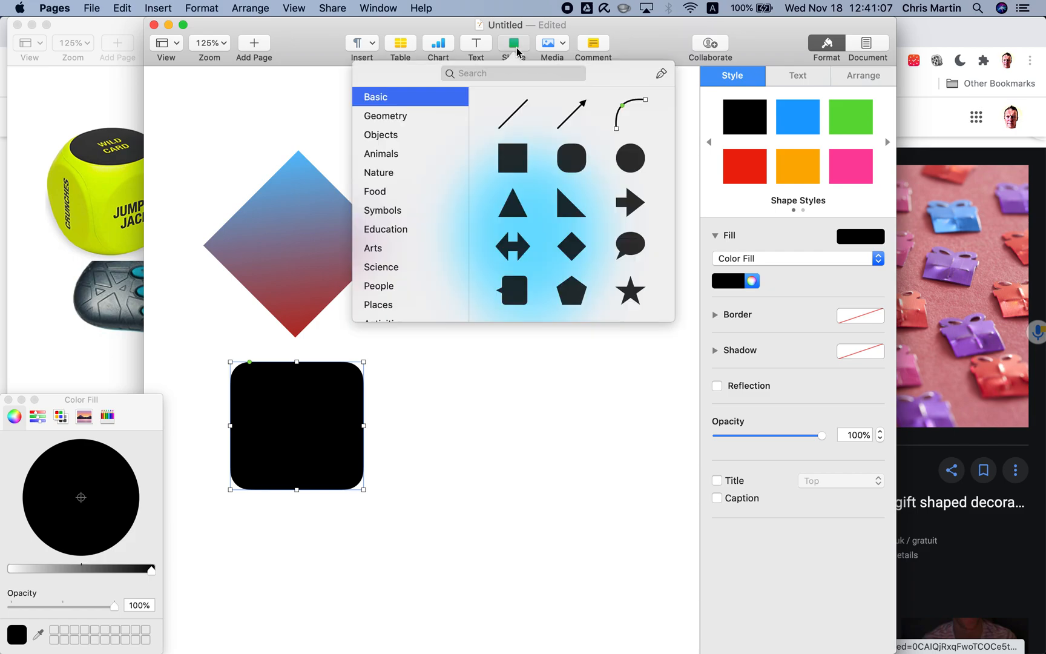
{"action": "left_click", "coordinate": [627, 290]}
{"action": "left_click_drag", "start_coordinate": [416, 361], "coordinate": [549, 433]}
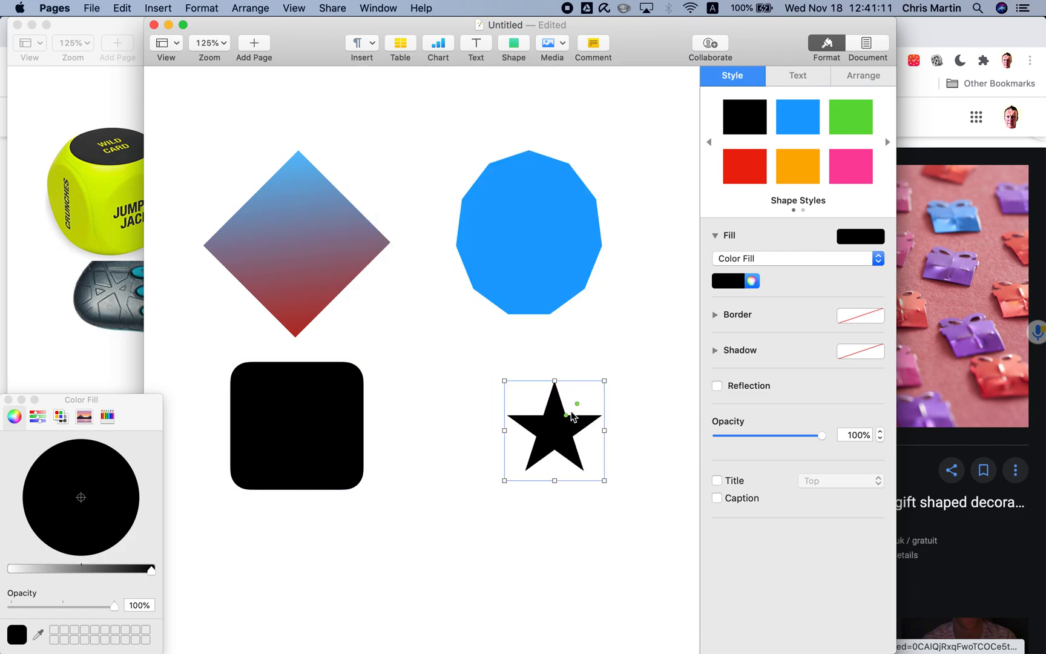
{"action": "left_click_drag", "start_coordinate": [564, 415], "coordinate": [587, 410]}
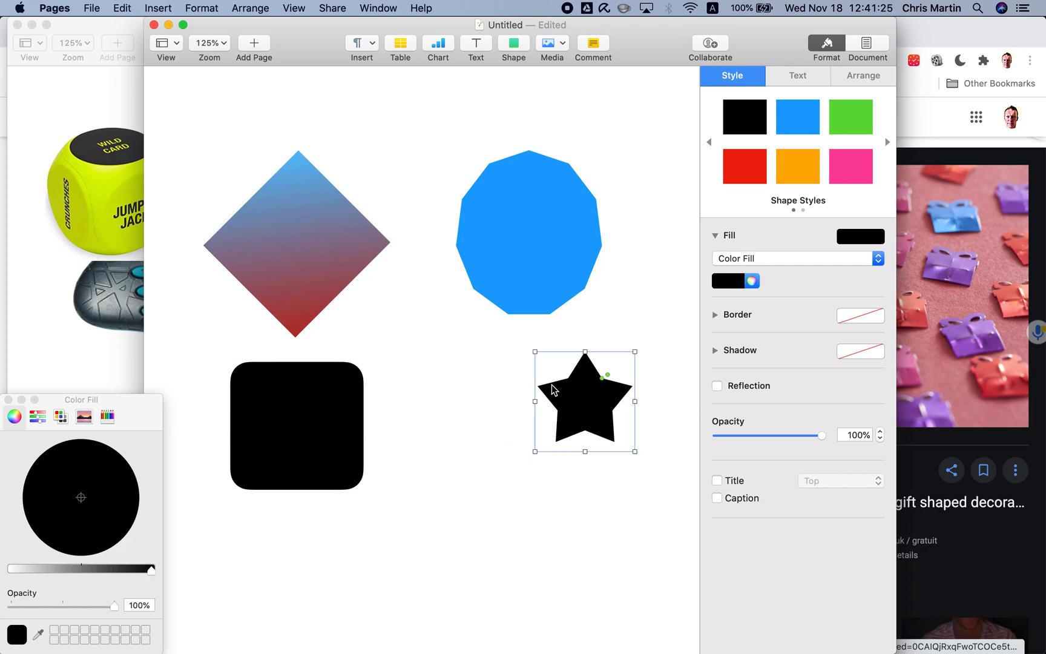
Enlarge the star from its lower-left corner and rotate it slightly clockwise.
{"action": "left_click_drag", "start_coordinate": [535, 451], "coordinate": [428, 544]}
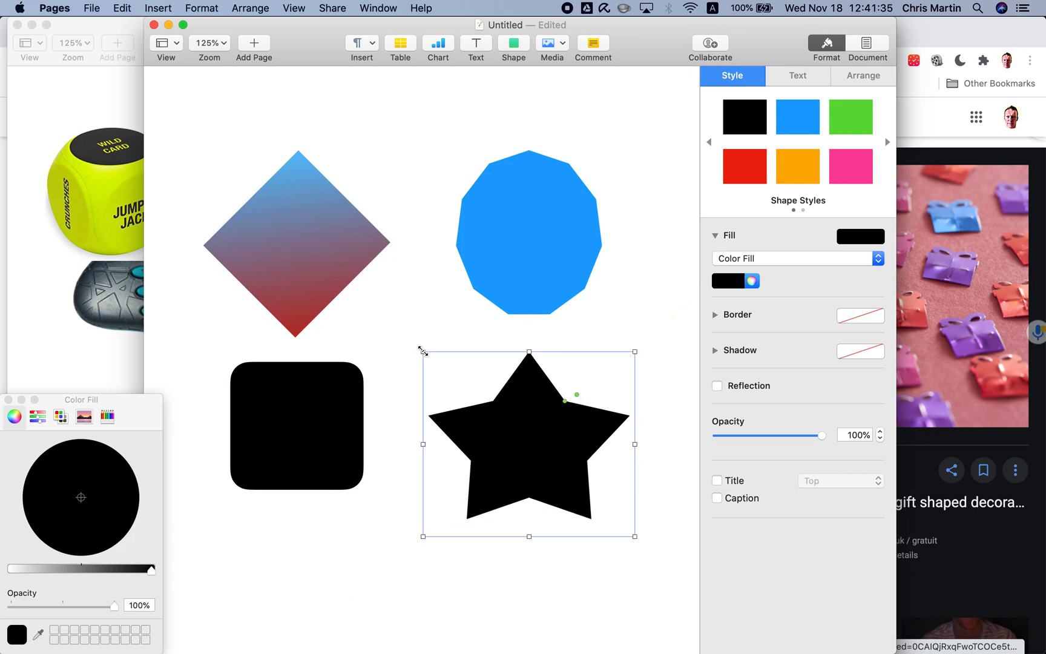
{"action": "left_click_drag", "start_coordinate": [423, 351], "coordinate": [451, 334]}
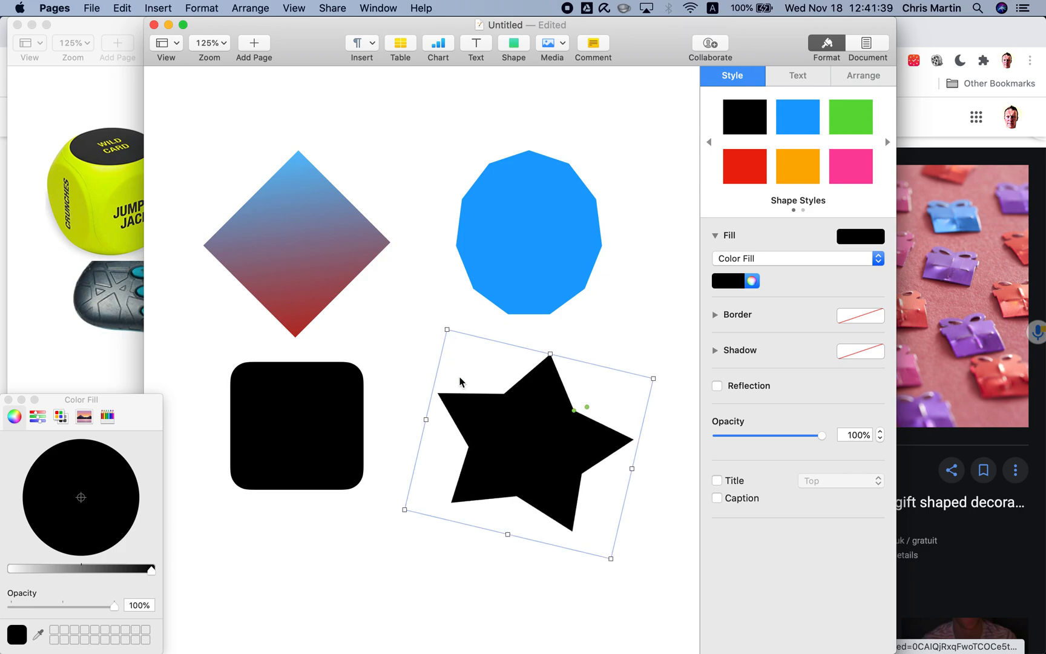
Spread the star, gradient diamond, blue polygon and rounded square farther apart towards the page's four corners.
{"action": "left_click_drag", "start_coordinate": [506, 423], "coordinate": [575, 427]}
{"action": "left_click_drag", "start_coordinate": [294, 218], "coordinate": [289, 219]}
{"action": "left_click_drag", "start_coordinate": [542, 231], "coordinate": [598, 196]}
{"action": "left_click_drag", "start_coordinate": [265, 453], "coordinate": [239, 502]}
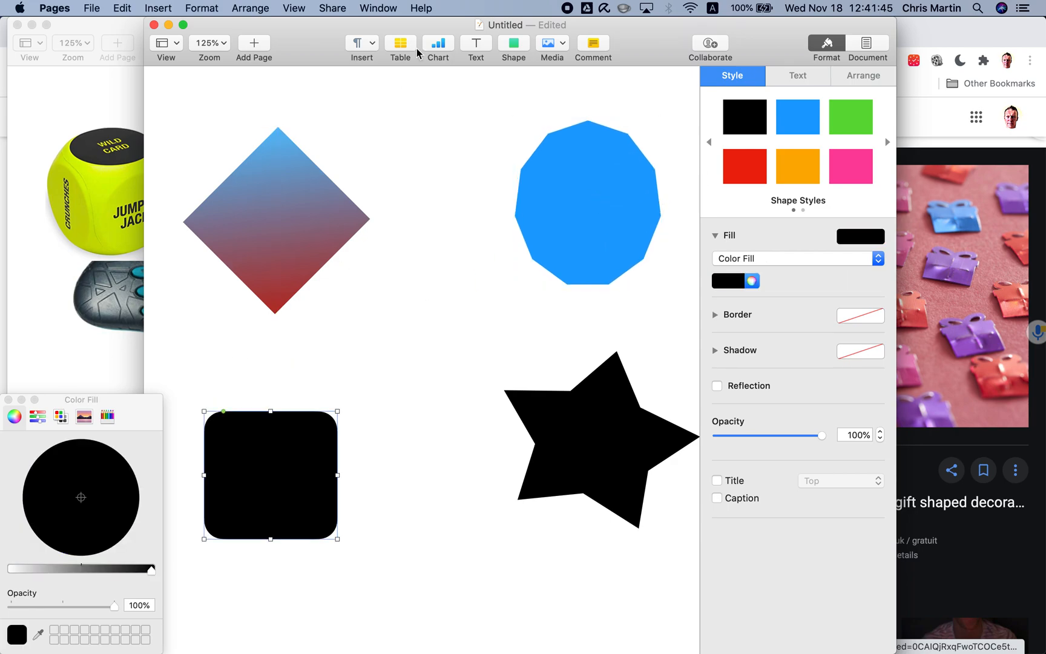
Insert a basic triangle, move it to the lower middle between the rounded square and the star, and enlarge it.
{"action": "left_click", "coordinate": [511, 45]}
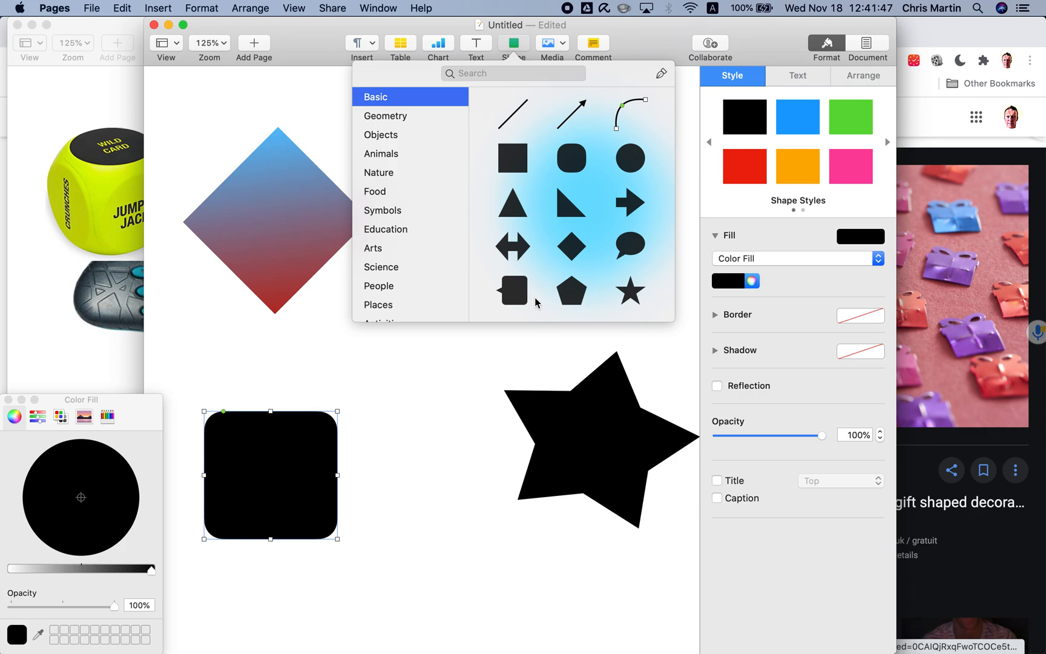
{"action": "left_click", "coordinate": [515, 214]}
{"action": "left_click_drag", "start_coordinate": [420, 360], "coordinate": [414, 560]}
{"action": "left_click_drag", "start_coordinate": [461, 513], "coordinate": [540, 471]}
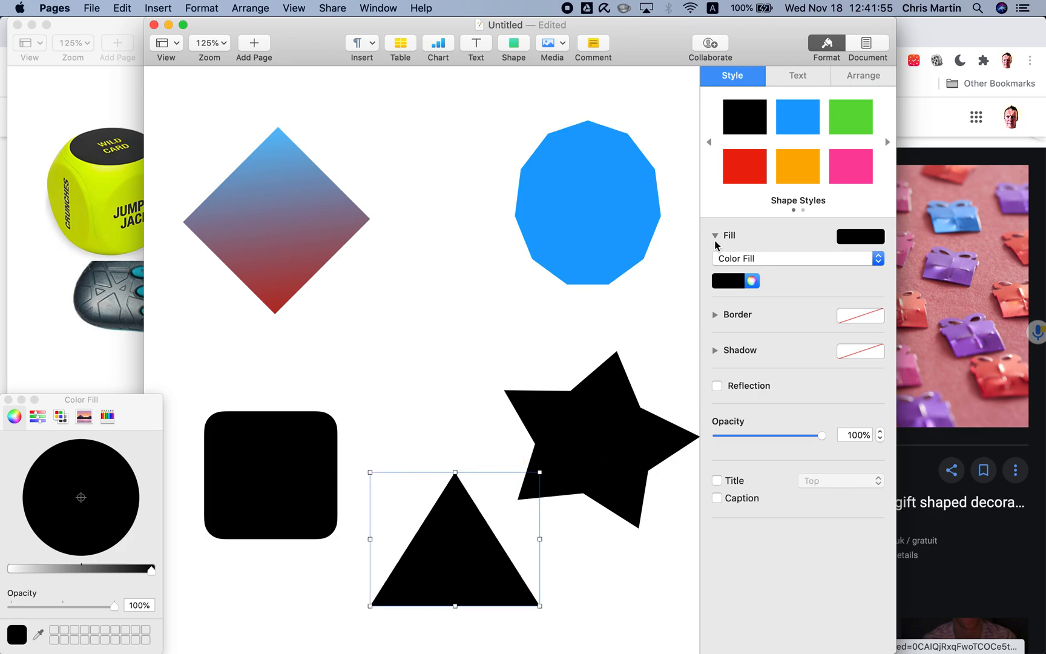
Apply the green shape style to the triangle, red to the star and pink to the rounded square.
{"action": "left_click", "coordinate": [848, 117]}
{"action": "left_click", "coordinate": [583, 409]}
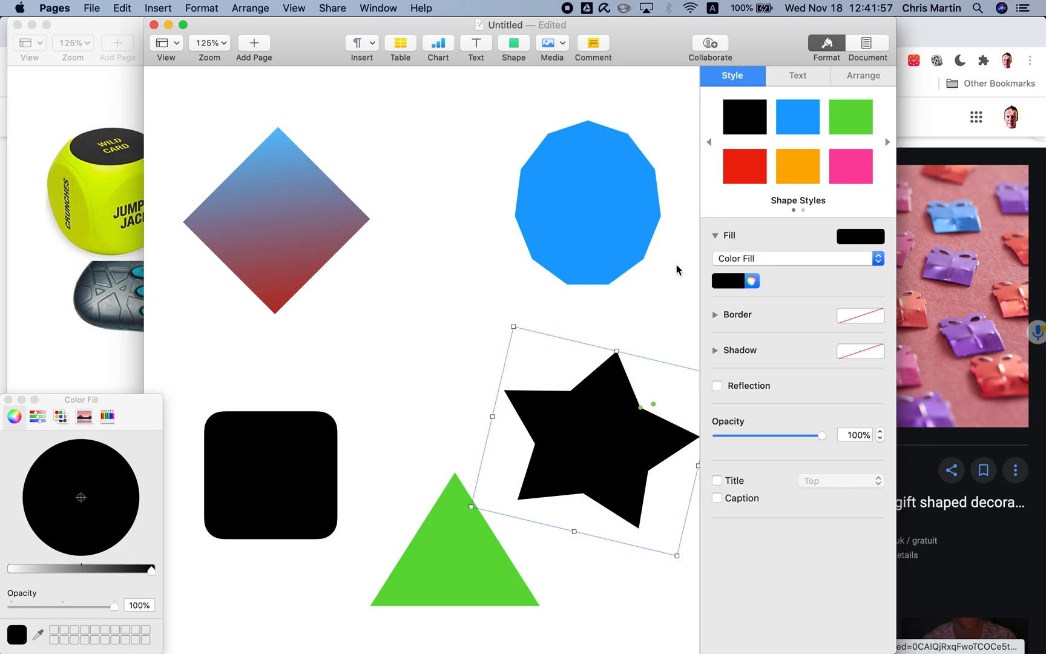
{"action": "left_click", "coordinate": [741, 169]}
{"action": "left_click", "coordinate": [270, 489]}
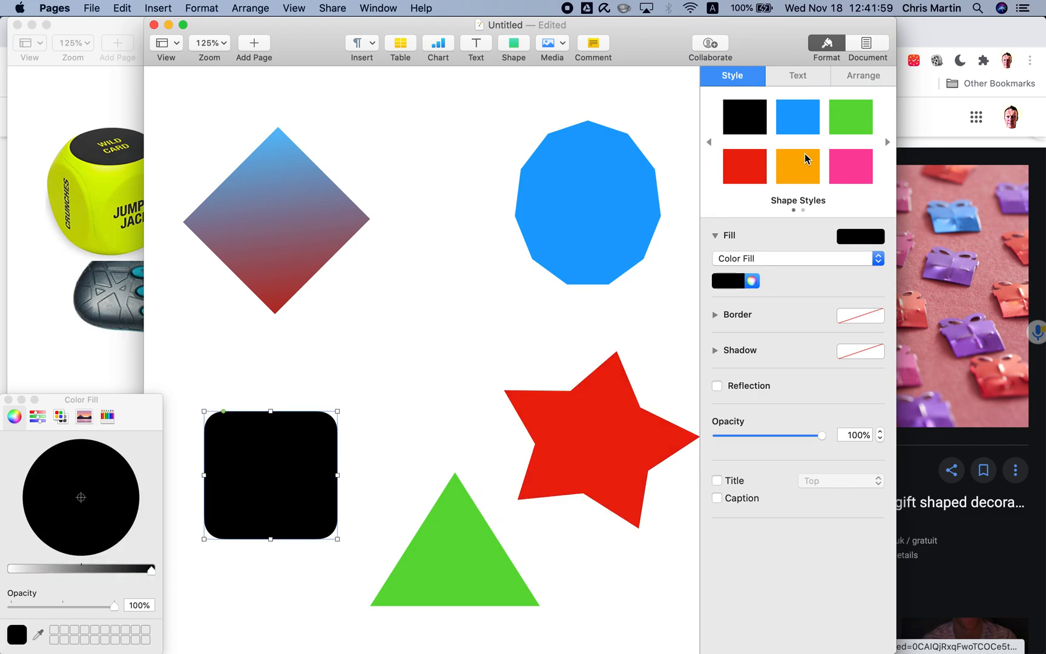
{"action": "left_click", "coordinate": [846, 161]}
Shift the red star and the gradient diamond slightly to the right on the page.
{"action": "left_click_drag", "start_coordinate": [590, 434], "coordinate": [621, 429]}
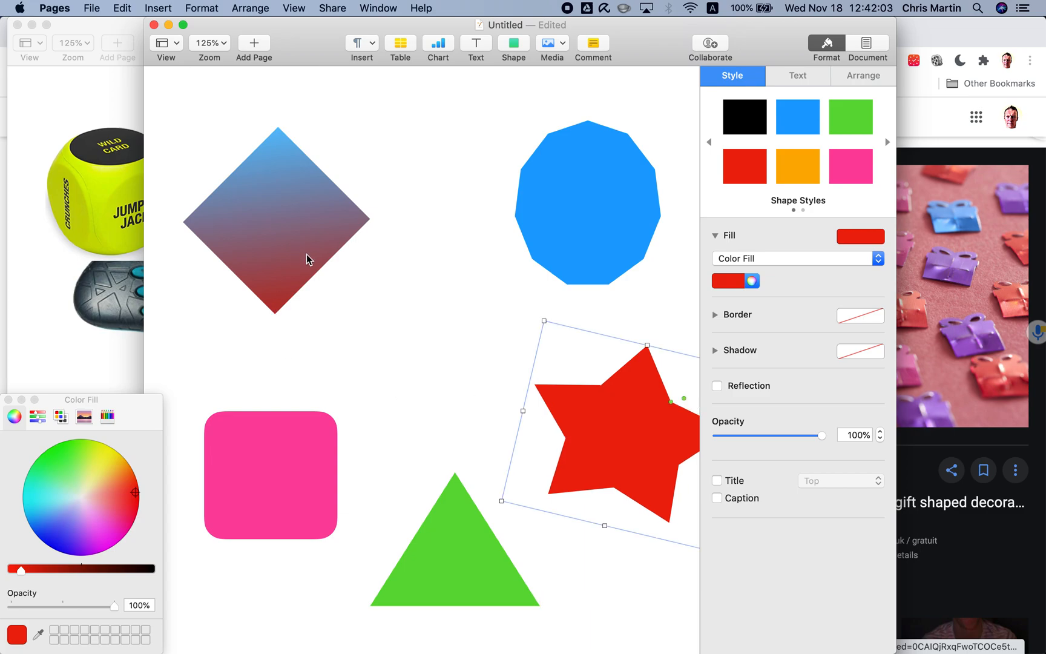
{"action": "left_click_drag", "start_coordinate": [306, 252], "coordinate": [318, 253]}
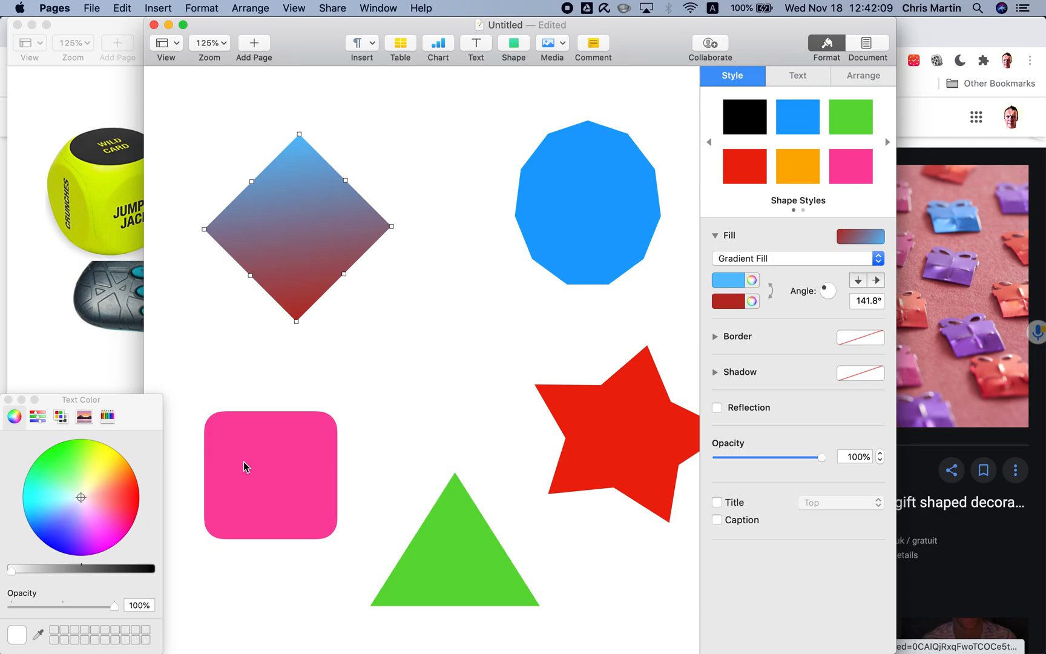
Switch to Chrome and capture a screenshot of one red gift in the enlarged photo.
{"action": "left_click", "coordinate": [1007, 344]}
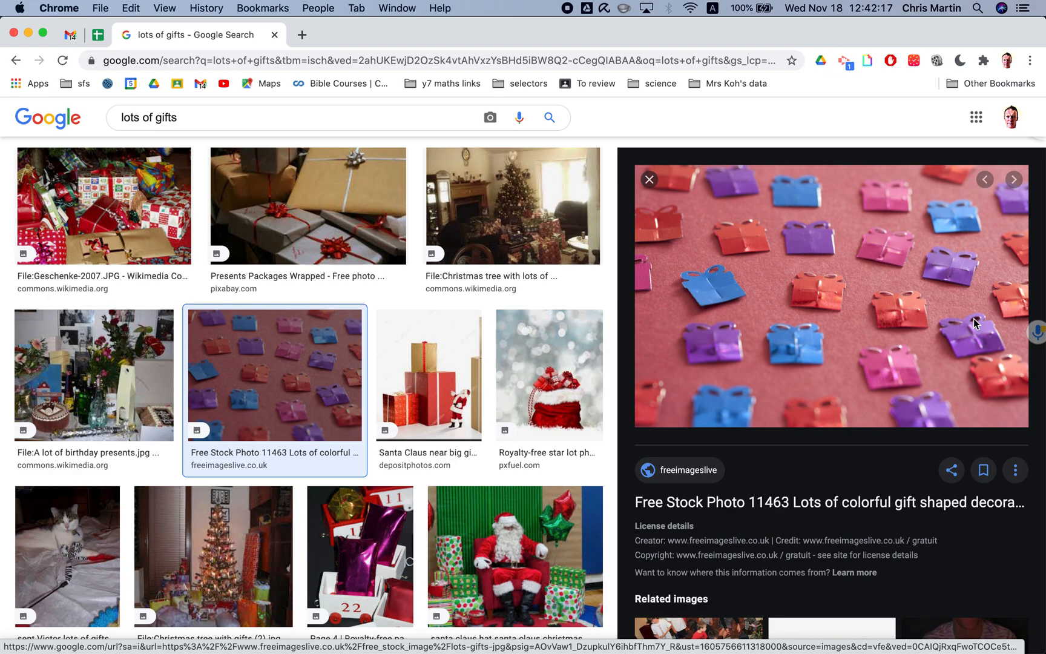
{"action": "key", "text": "super+shift+4"}
{"action": "left_click_drag", "start_coordinate": [700, 207], "coordinate": [777, 264]}
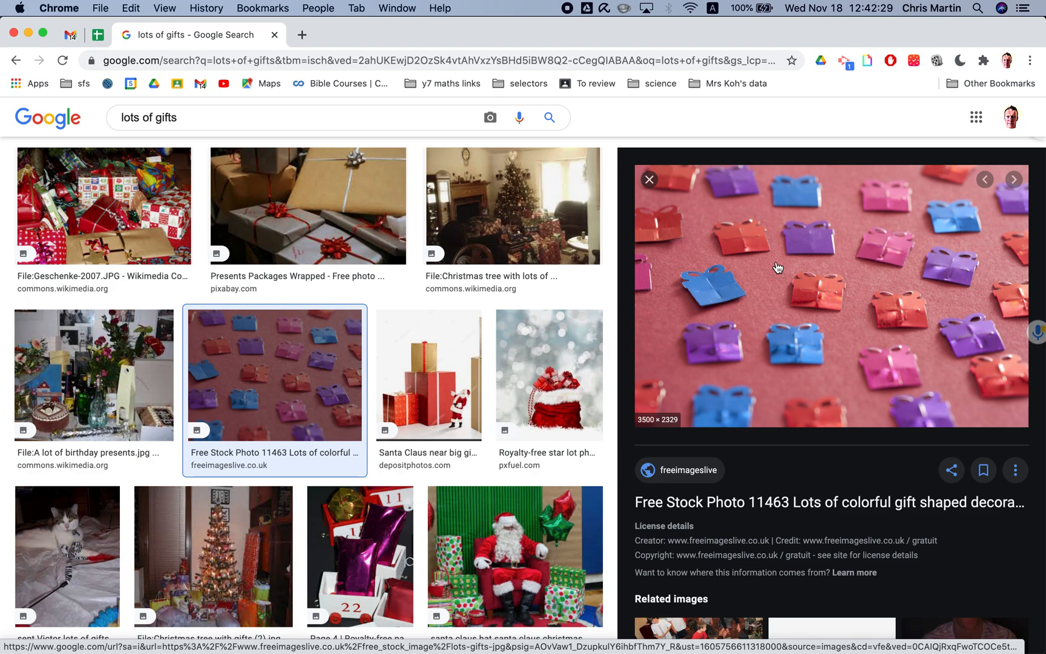
Switch back to Pages, try the captured gift image on top of the gradient diamond, and delete it.
{"action": "key", "text": "super+Tab"}
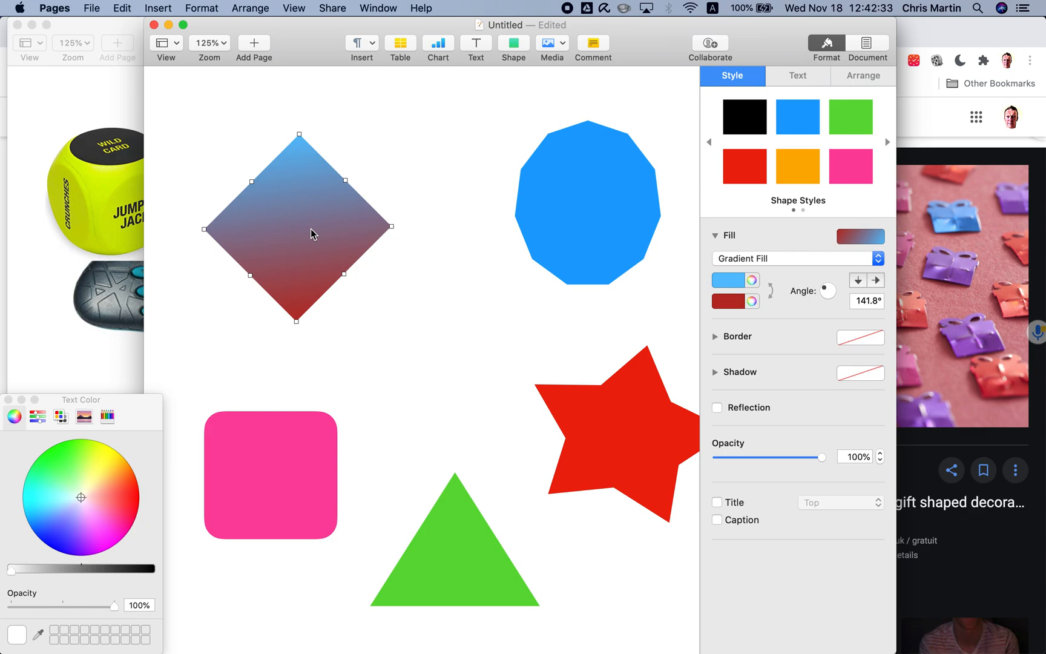
{"action": "key", "text": "super+v"}
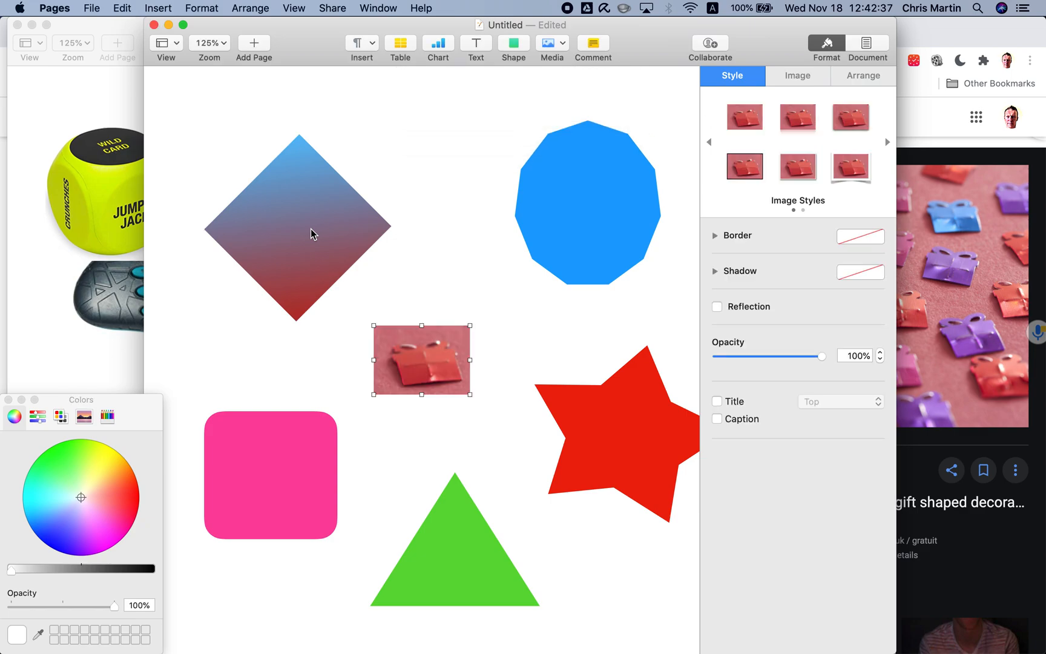
{"action": "left_click_drag", "start_coordinate": [432, 373], "coordinate": [308, 249]}
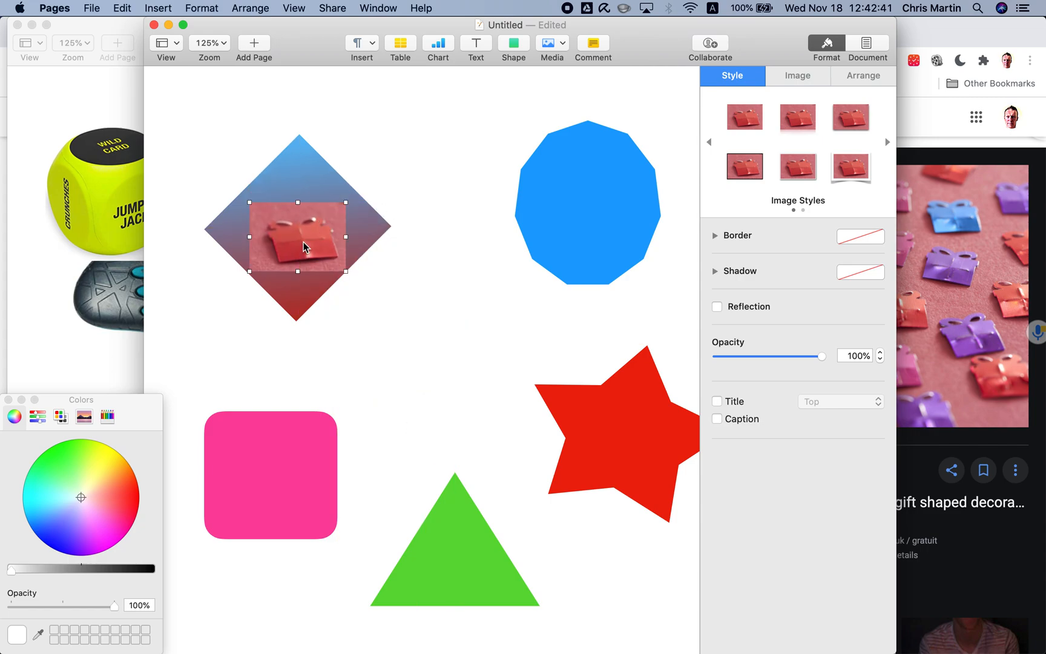
{"action": "key", "text": "Delete"}
Bring up the "making a doc in pages demo" document, close the Colors window and select the yellow exercise dice picture.
{"action": "key", "text": "super+grave"}
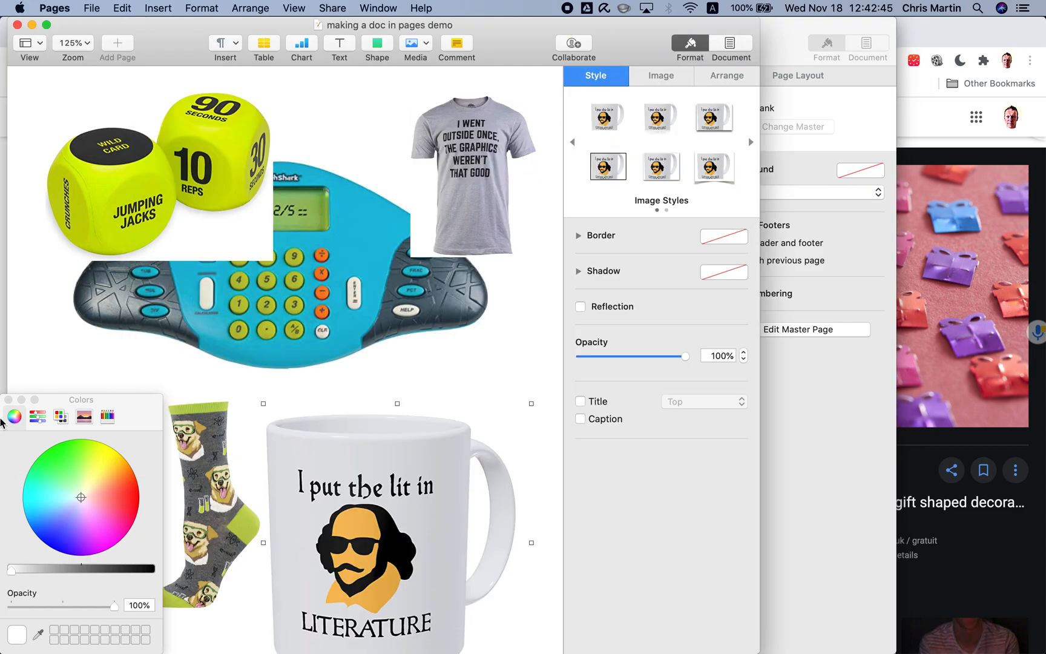
{"action": "left_click", "coordinate": [9, 400]}
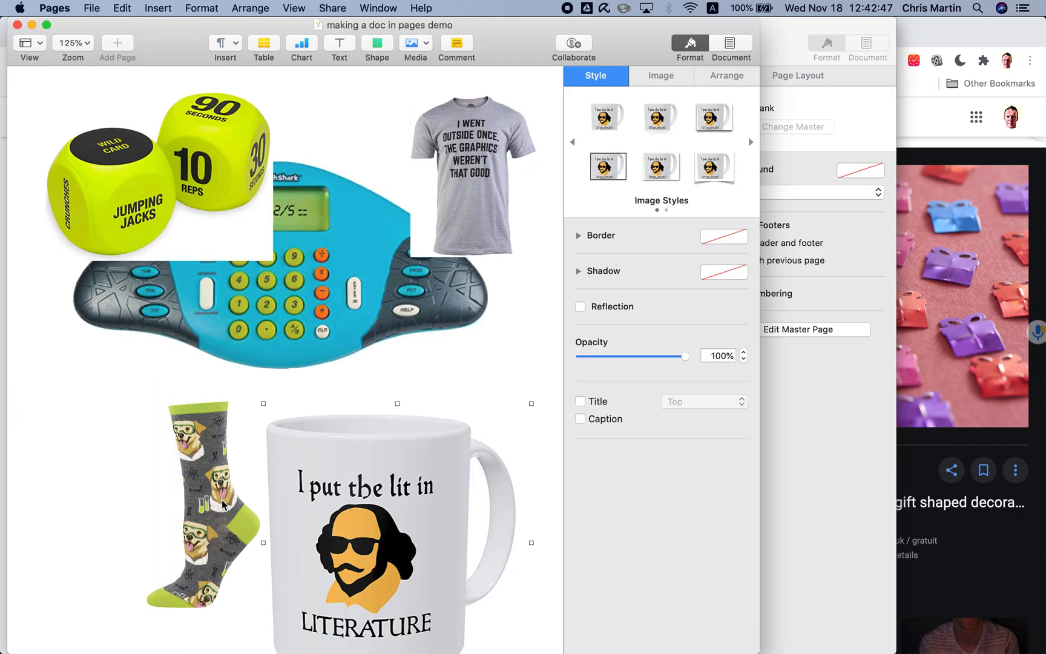
{"action": "left_click", "coordinate": [347, 340]}
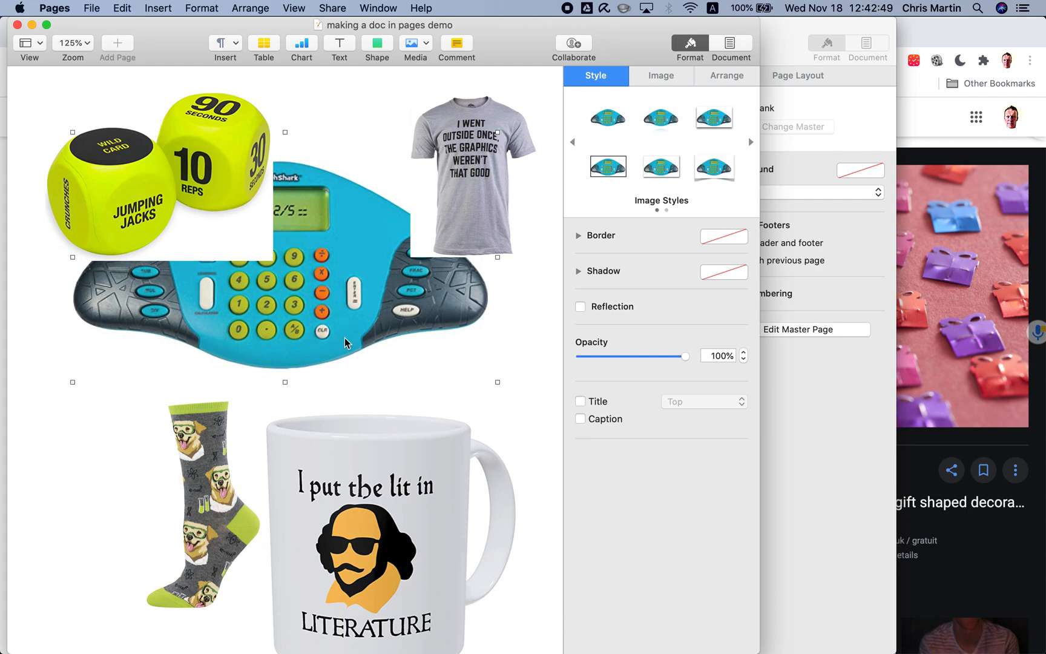
{"action": "left_click", "coordinate": [99, 200]}
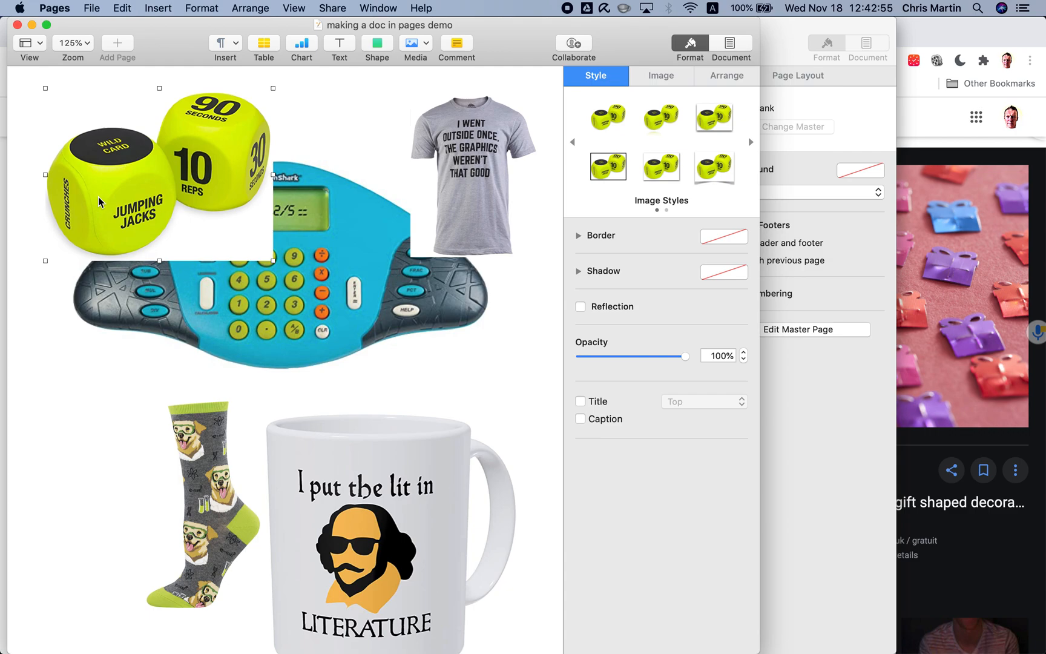
Return to the untitled poster document and paste the copied exercise dice picture over the gradient diamond.
{"action": "key", "text": "super+Tab"}
{"action": "key", "text": "super+Tab"}
{"action": "key", "text": "super+Tab"}
{"action": "key", "text": "super+Tab"}
{"action": "key", "text": "super+Tab"}
{"action": "key", "text": "super+Tab"}
{"action": "key", "text": "super+Tab"}
{"action": "key", "text": "super+Tab"}
{"action": "key", "text": "super+Tab"}
{"action": "key", "text": "super+Tab"}
{"action": "key", "text": "super+Tab"}
{"action": "key", "text": "super+Tab"}
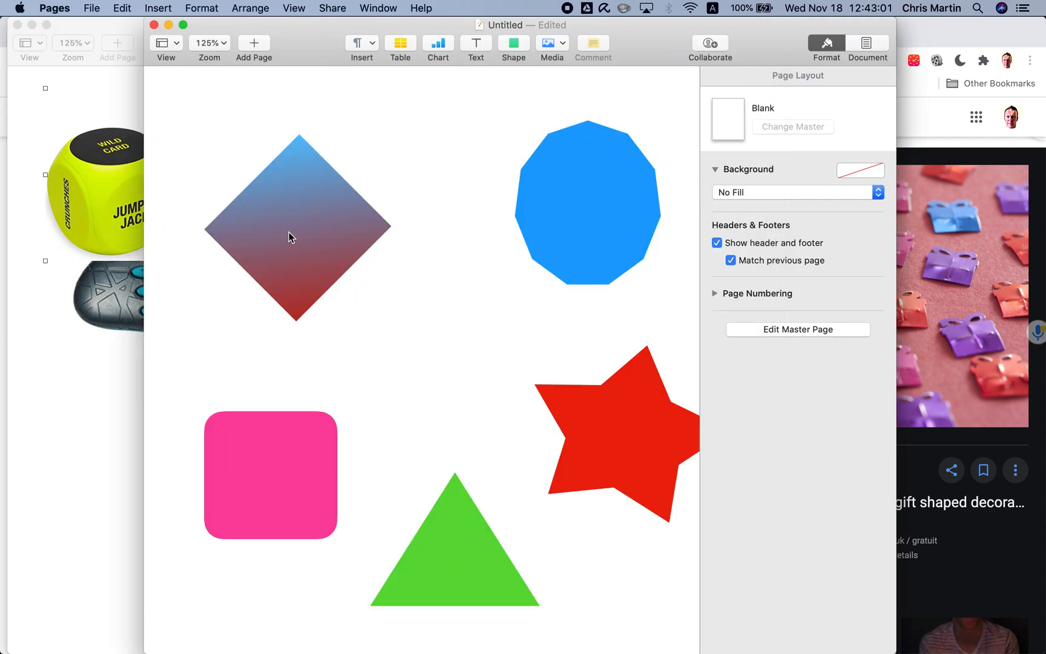
{"action": "left_click", "coordinate": [289, 236]}
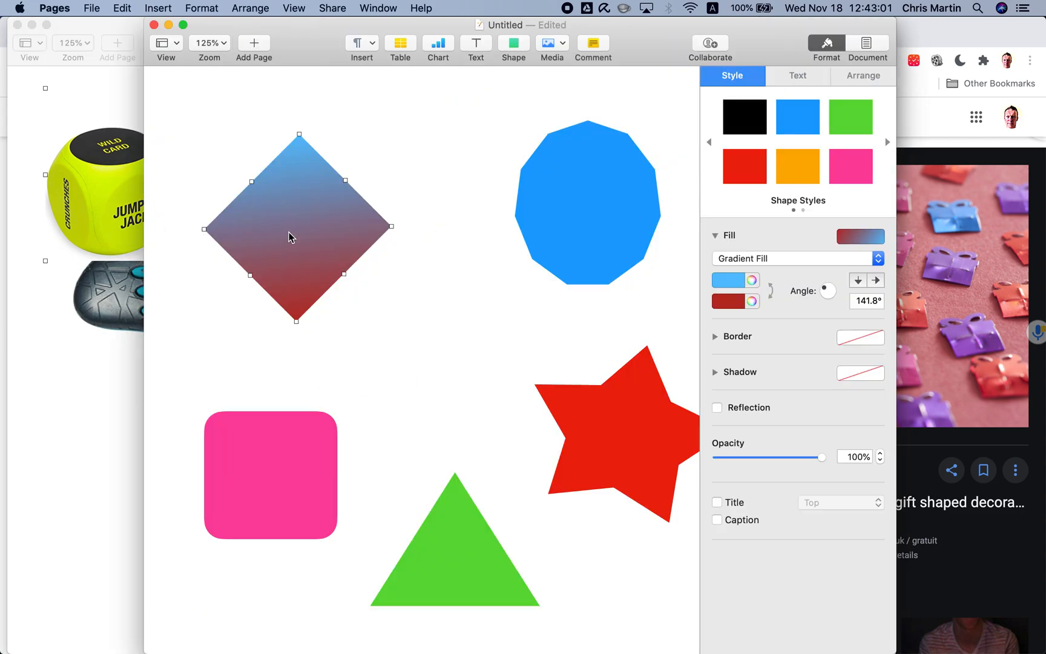
{"action": "key", "text": "super+v"}
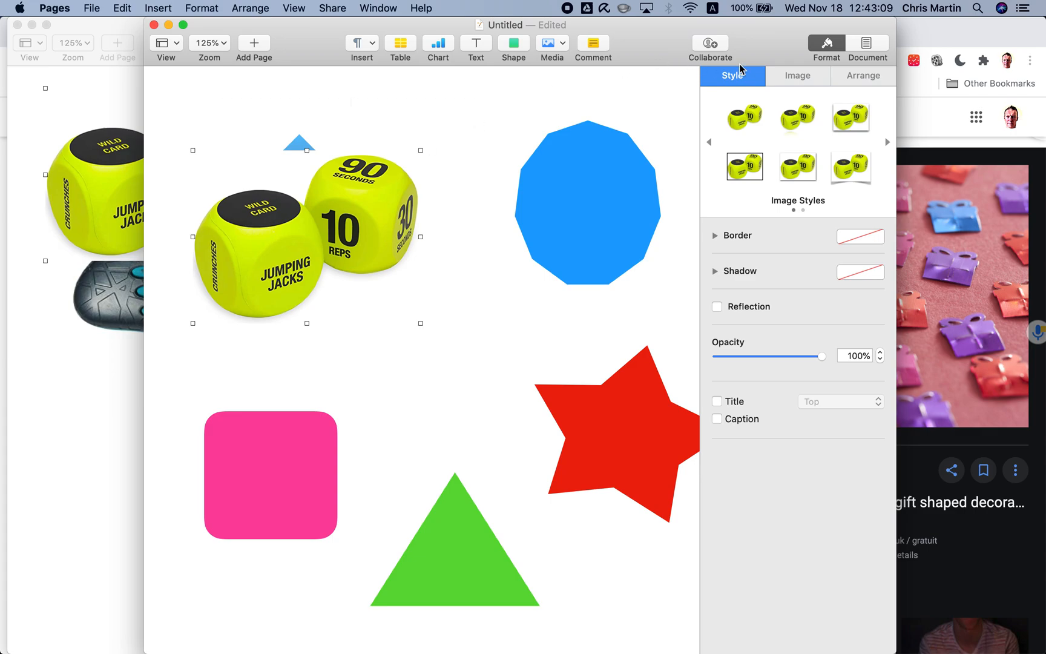
Make the white background of the dice picture transparent with Instant Alpha.
{"action": "left_click", "coordinate": [802, 77]}
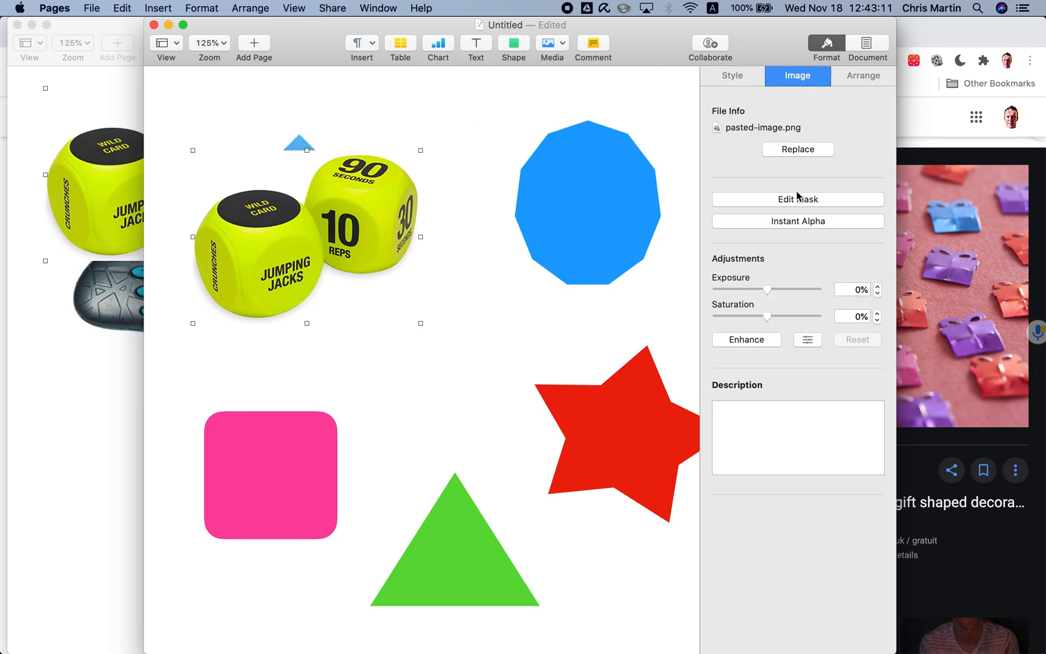
{"action": "left_click", "coordinate": [797, 222]}
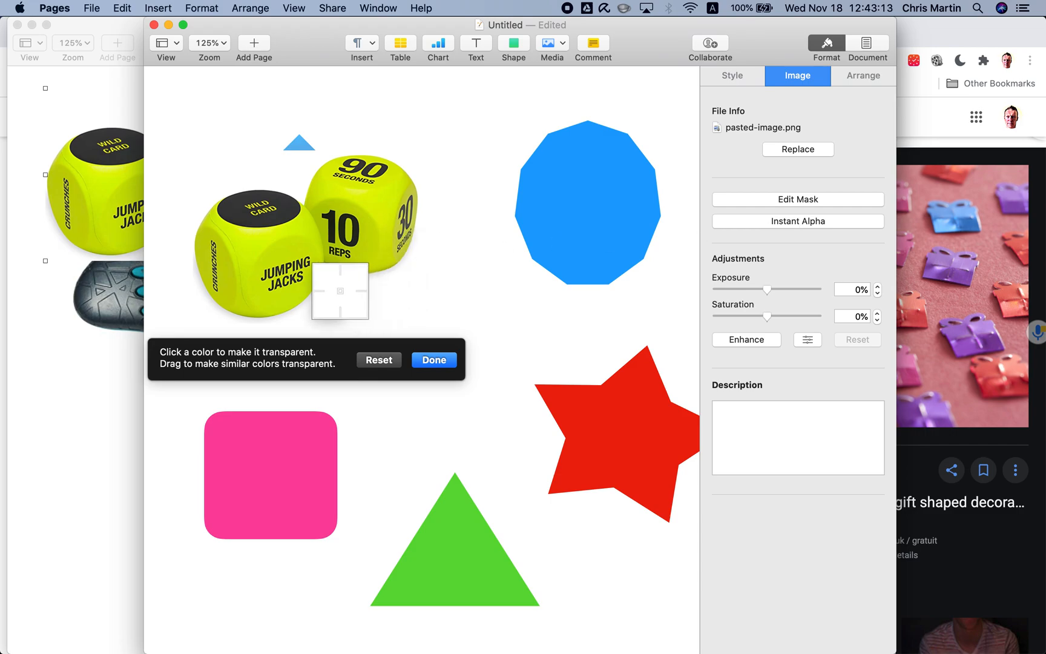
{"action": "left_click_drag", "start_coordinate": [339, 288], "coordinate": [354, 316]}
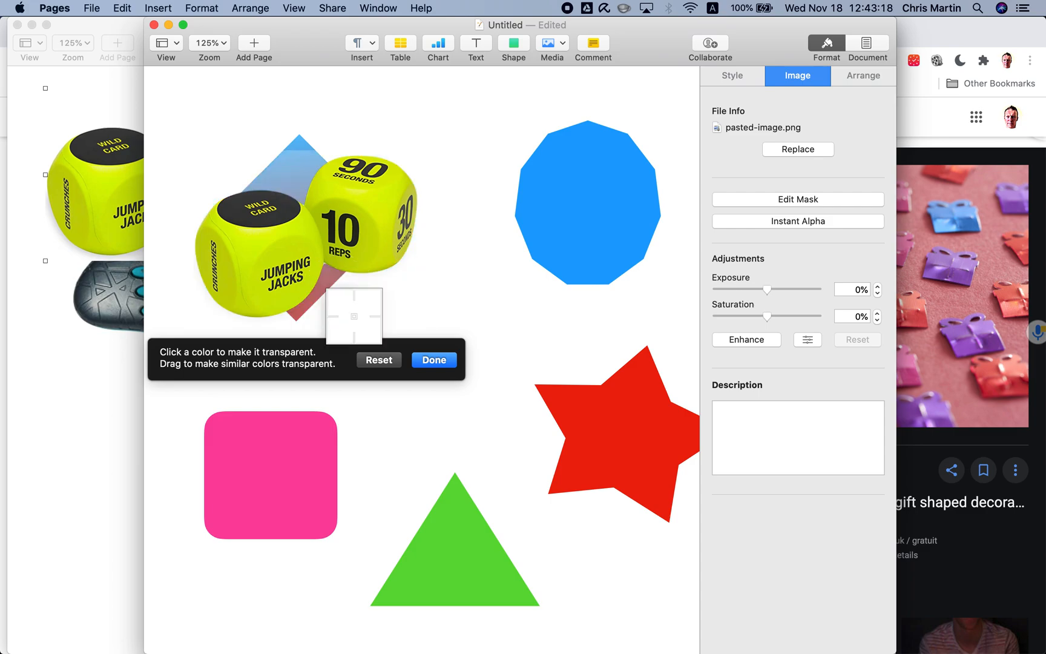
{"action": "left_click", "coordinate": [425, 364]}
Shrink the dice picture and position it within the upper part of the gradient diamond.
{"action": "left_click_drag", "start_coordinate": [417, 156], "coordinate": [287, 223]}
{"action": "left_click_drag", "start_coordinate": [274, 277], "coordinate": [307, 207]}
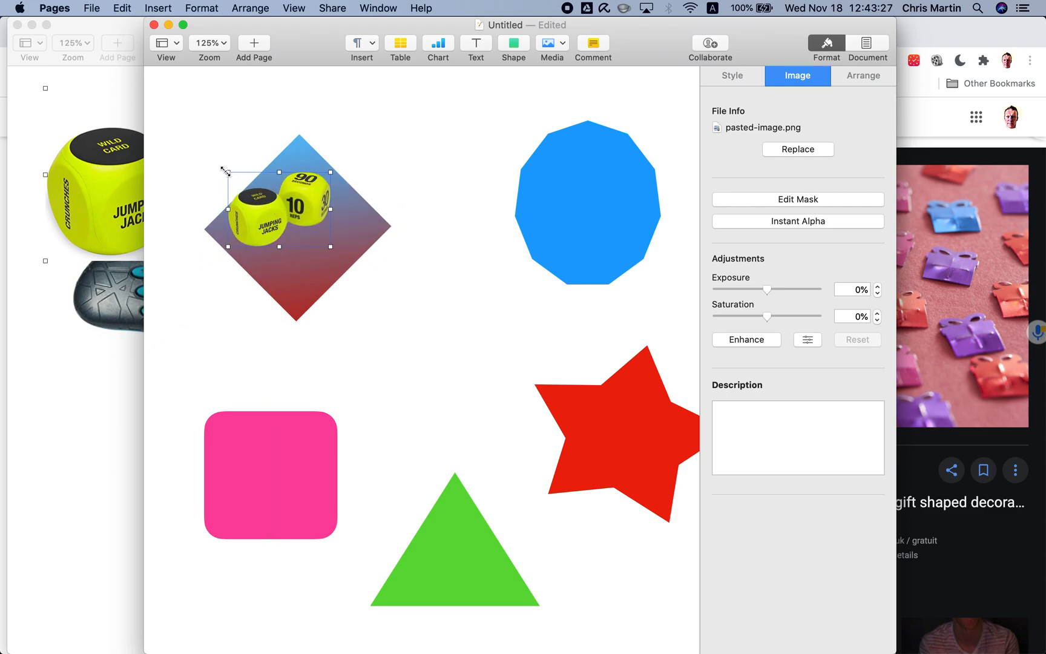
Tilt the dice picture by about 18° and move it to about x 1.33 in, y 1.41 in within the diamond.
{"action": "left_click_drag", "start_coordinate": [224, 171], "coordinate": [215, 193]}
{"action": "left_click_drag", "start_coordinate": [274, 233], "coordinate": [267, 226]}
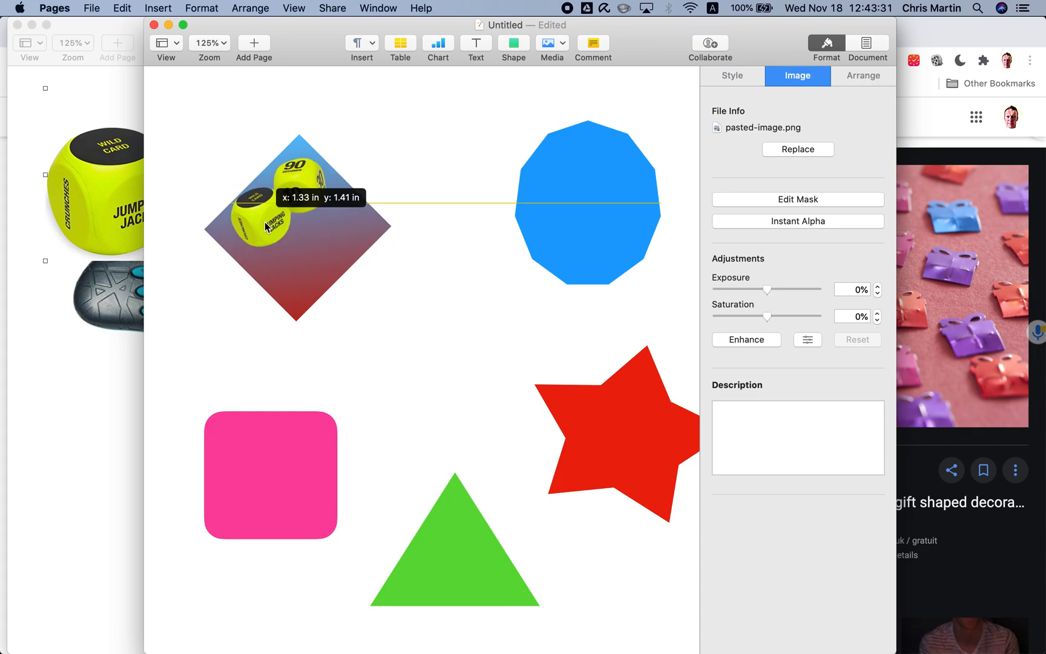
Change the diamond's fill type from Gradient Fill to Color Fill.
{"action": "left_click", "coordinate": [290, 267]}
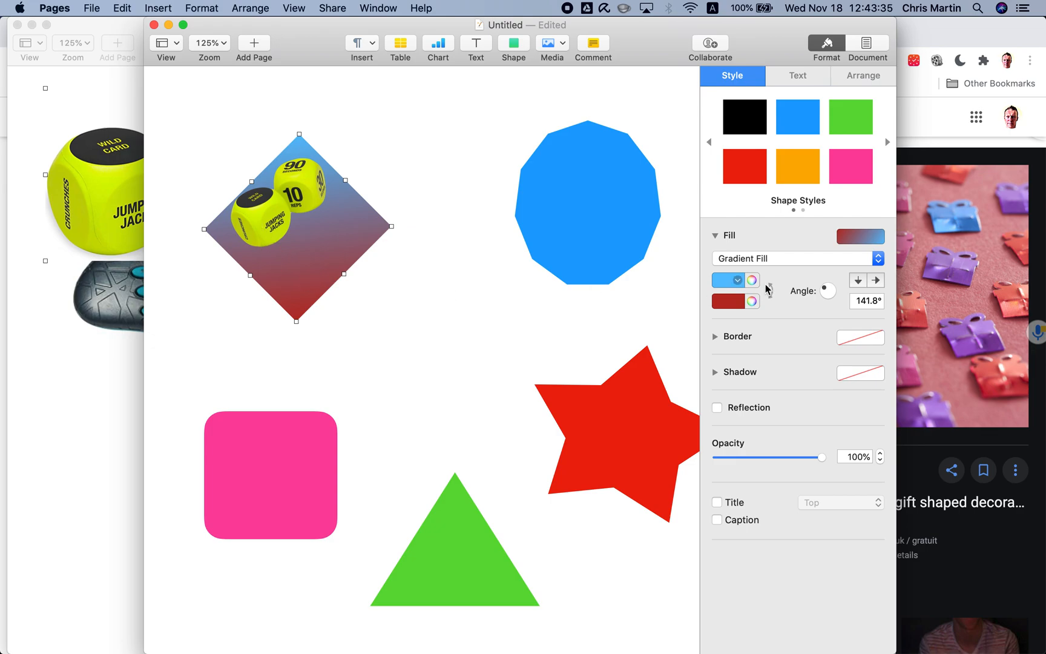
{"action": "left_click", "coordinate": [773, 259]}
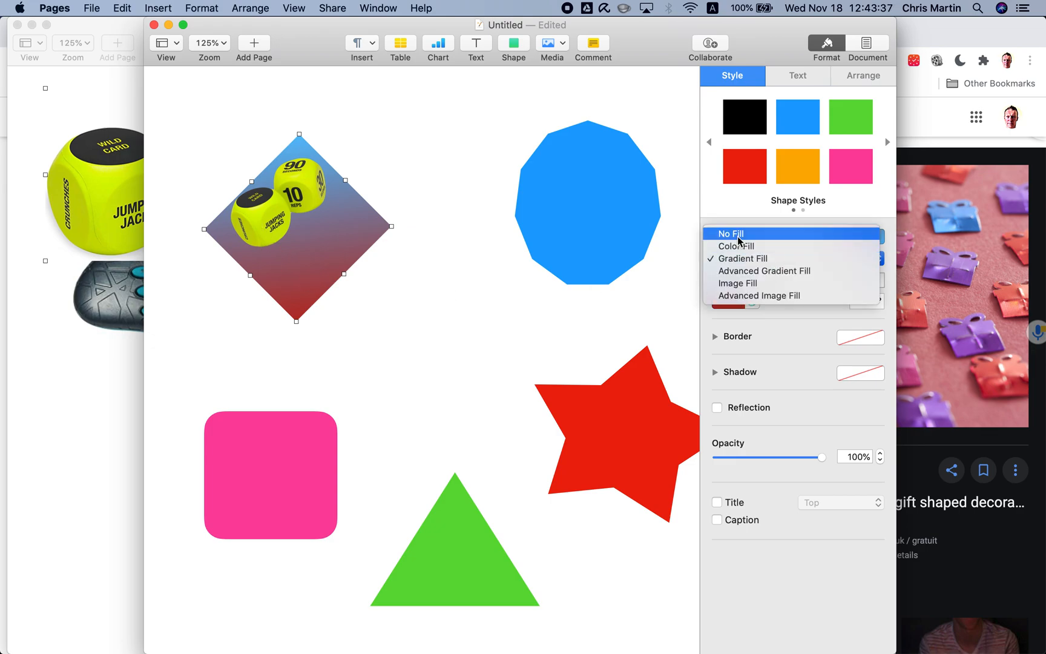
{"action": "left_click", "coordinate": [743, 246]}
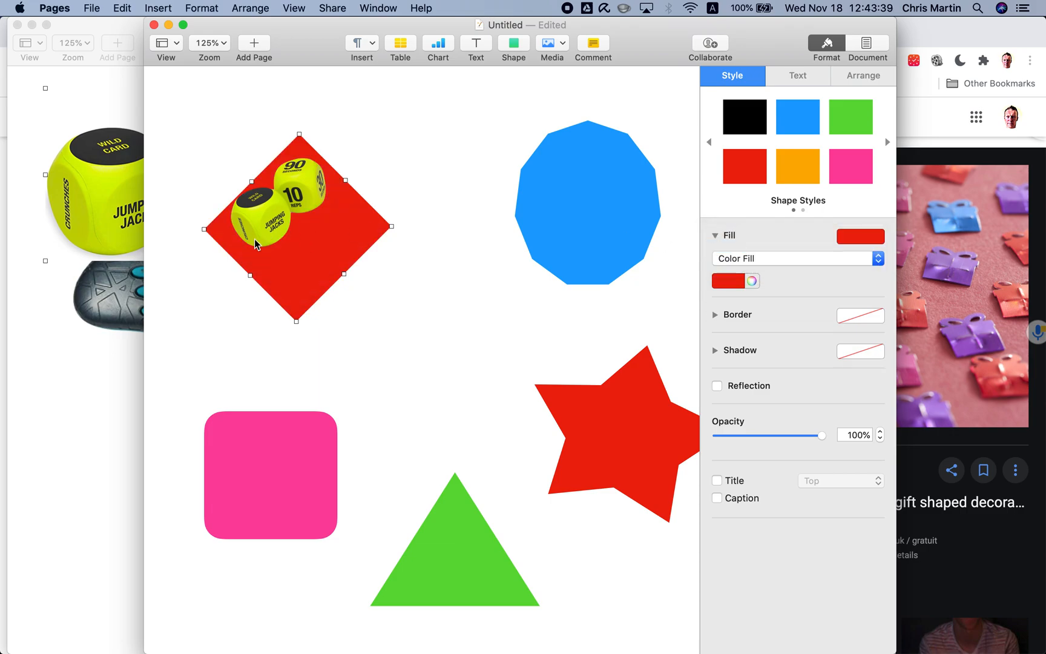
Try to colour the diamond by sampling the dice's yellow-green with the eyedropper.
{"action": "left_click", "coordinate": [751, 281]}
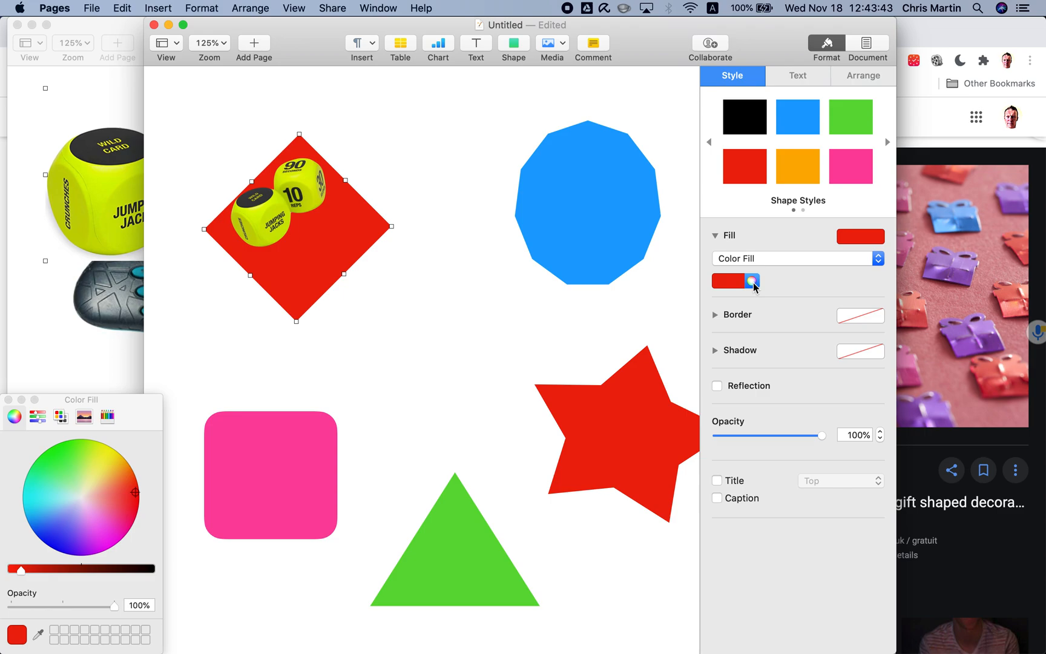
{"action": "left_click", "coordinate": [39, 635]}
{"action": "left_click", "coordinate": [262, 218]}
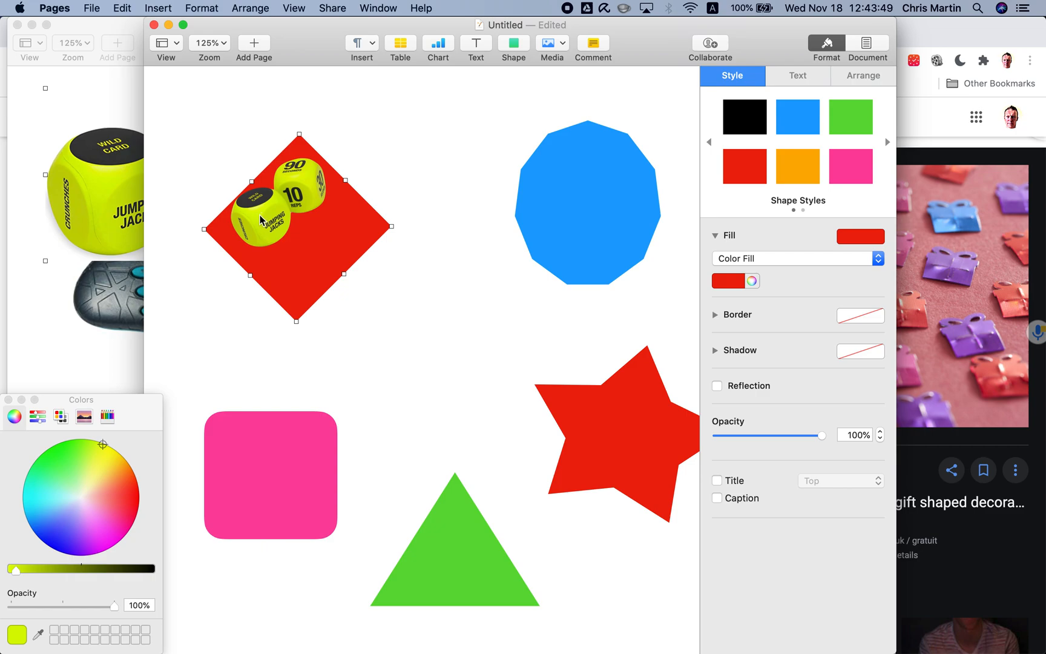
{"action": "left_click", "coordinate": [38, 634]}
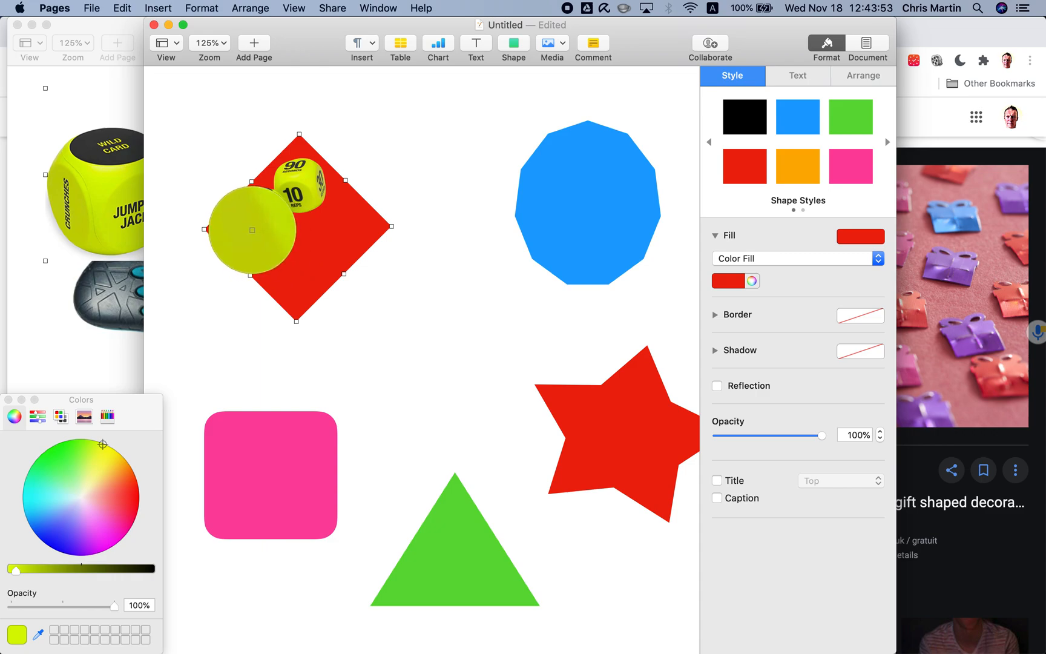
{"action": "left_click", "coordinate": [255, 233]}
{"action": "left_click", "coordinate": [737, 282]}
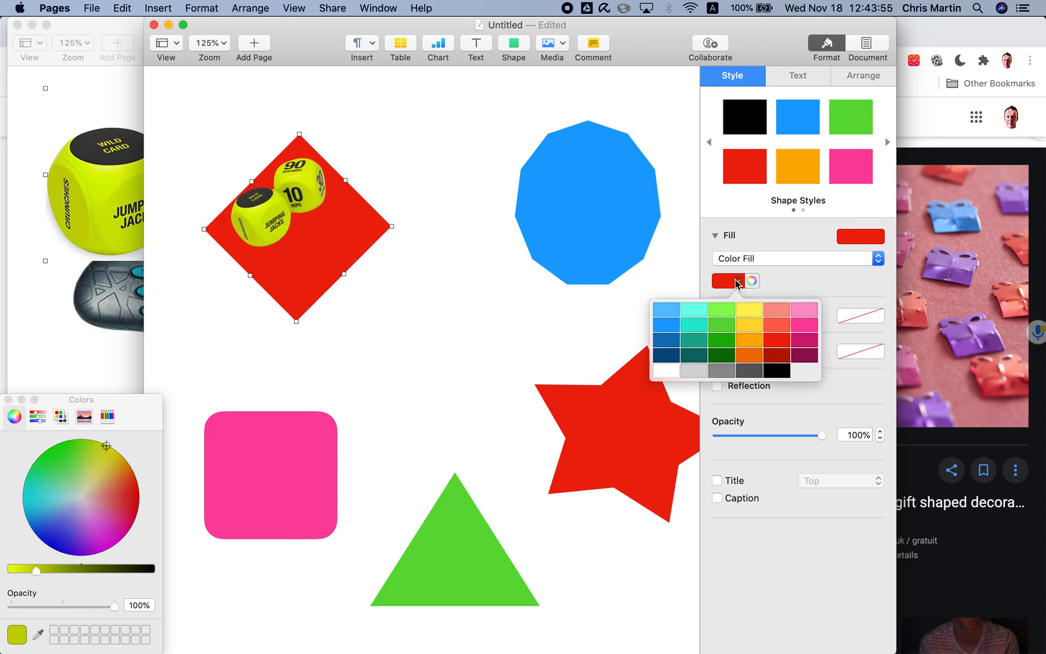
{"action": "left_click", "coordinate": [9, 399]}
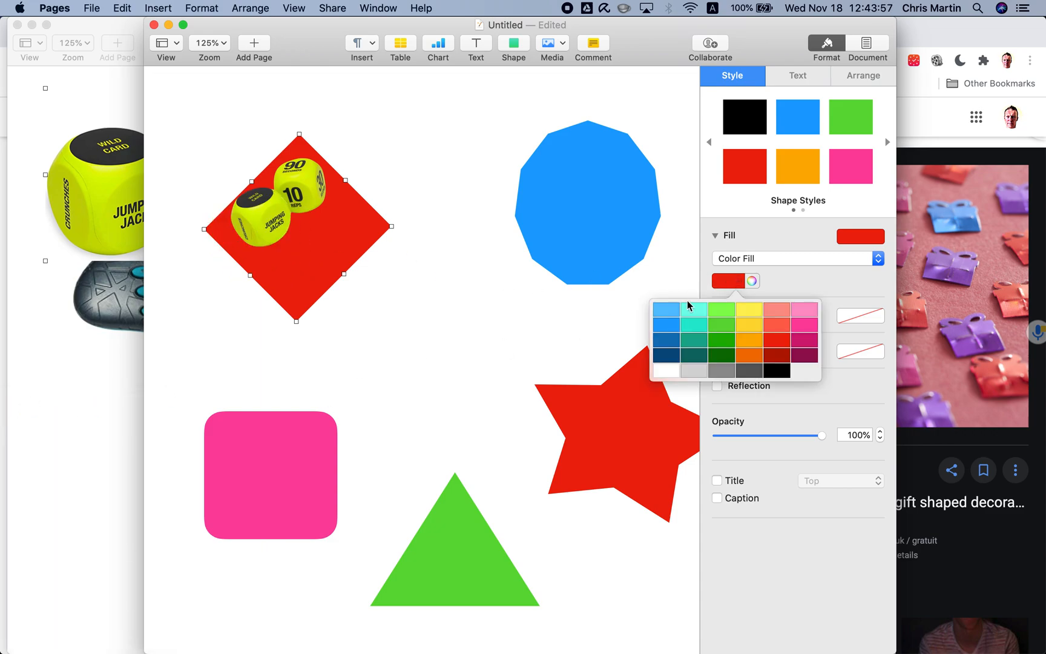
Fill the diamond with the yellow-green sampled from the dice picture and darken it to olive green.
{"action": "left_click", "coordinate": [751, 281]}
{"action": "left_click", "coordinate": [752, 282]}
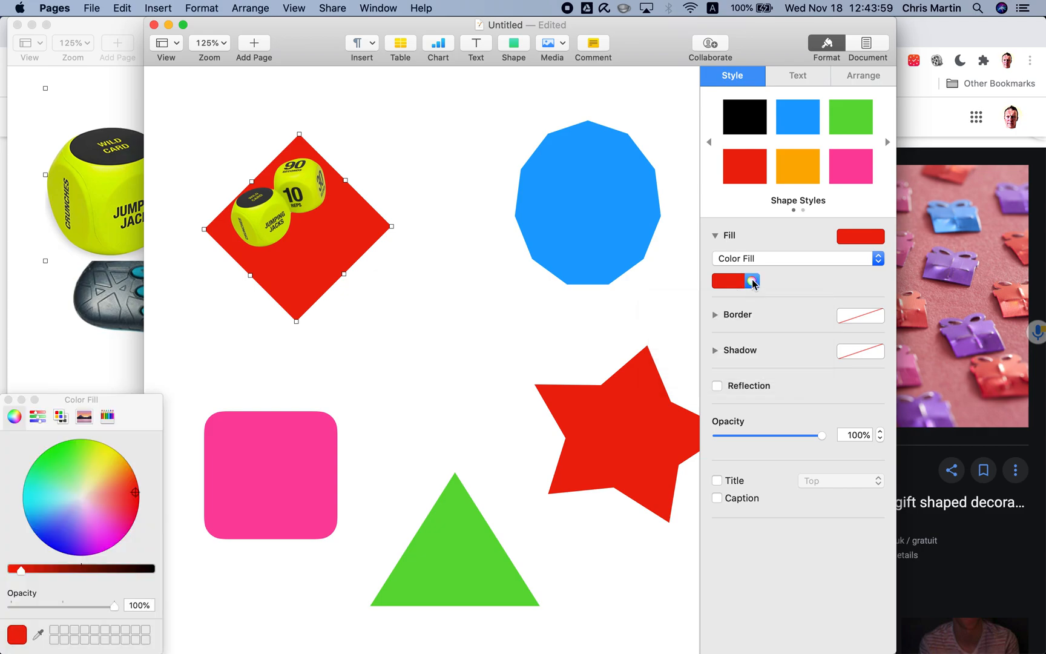
{"action": "left_click", "coordinate": [37, 632]}
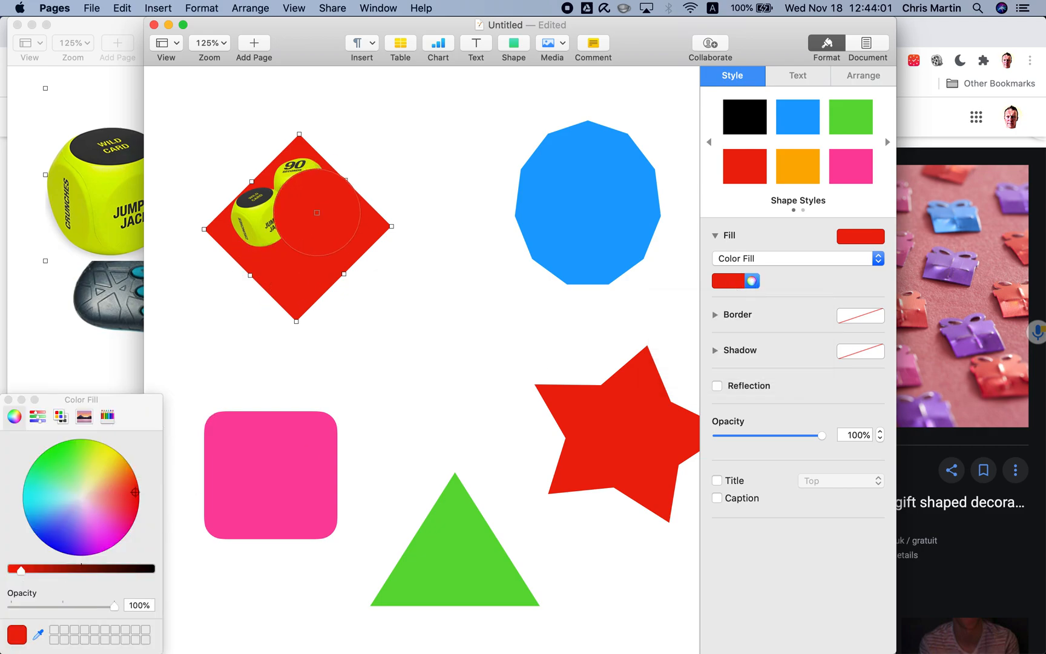
{"action": "left_click", "coordinate": [253, 216]}
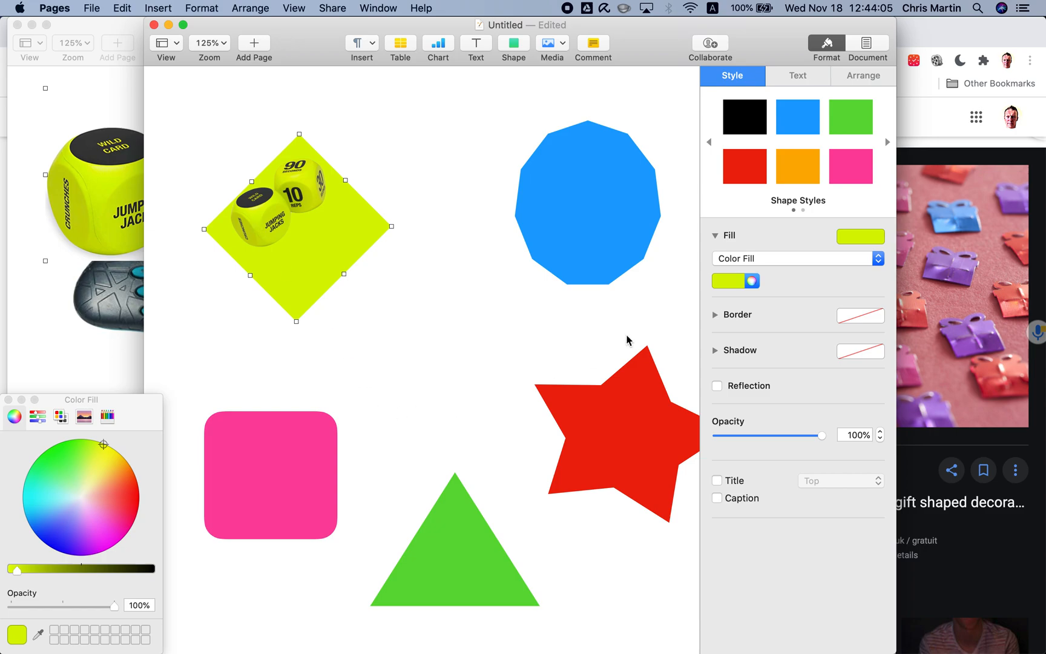
{"action": "left_click_drag", "start_coordinate": [19, 572], "coordinate": [75, 578]}
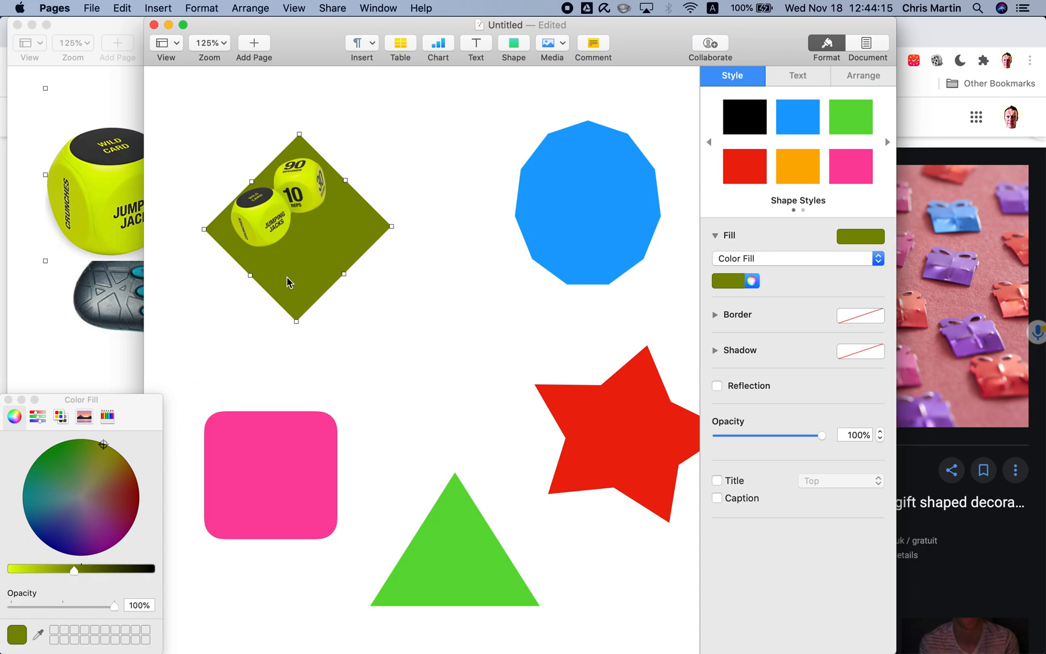
Add the text "Dice $5" inside the olive diamond.
{"action": "double_click", "coordinate": [303, 243]}
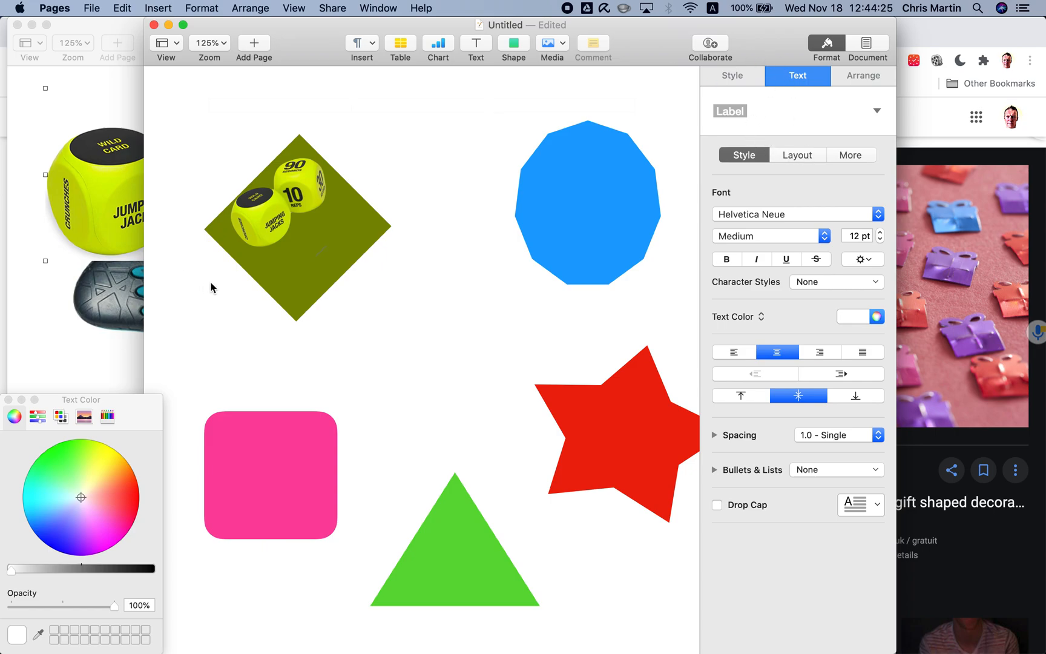
{"action": "left_click", "coordinate": [748, 79]}
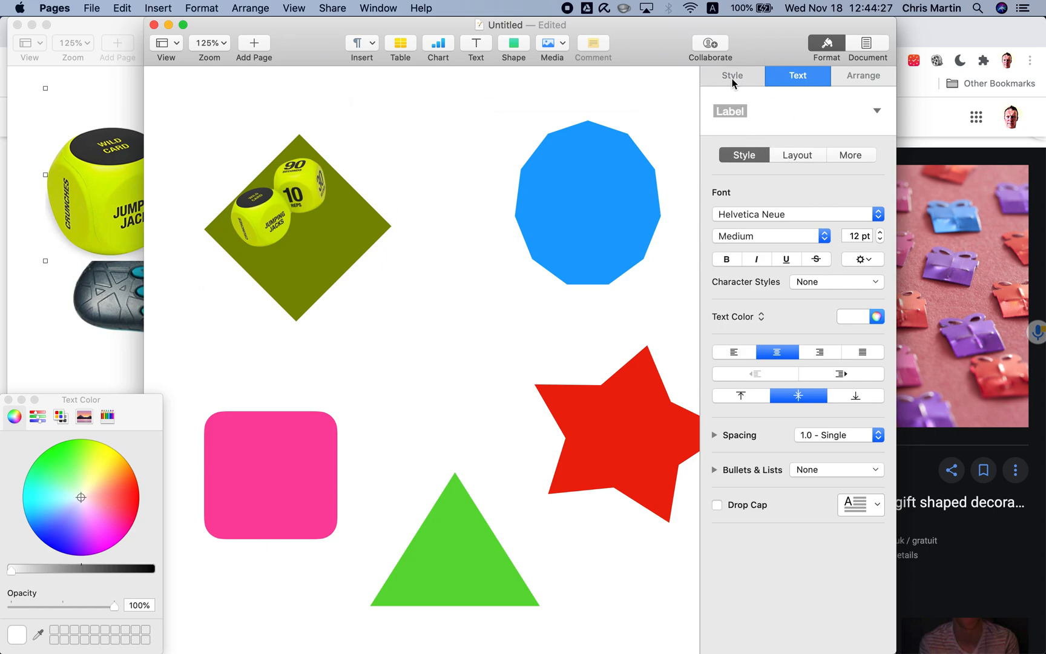
{"action": "left_click", "coordinate": [800, 79]}
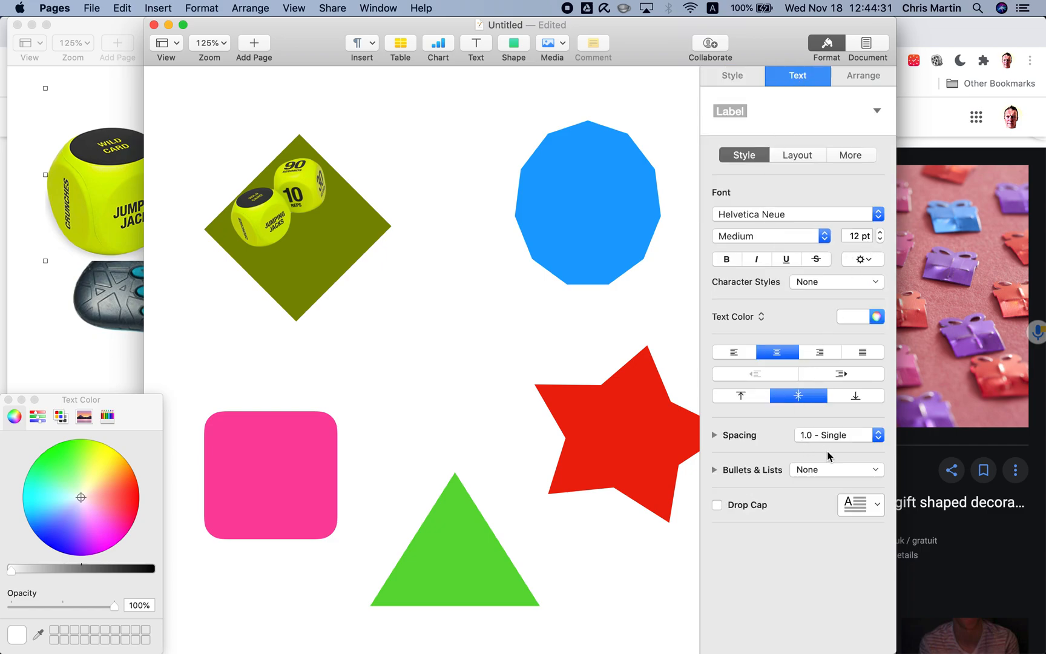
{"action": "left_click", "coordinate": [303, 234]}
{"action": "type", "text": "Dive"}
{"action": "key", "text": "BackSpace"}
{"action": "key", "text": "BackSpace"}
{"action": "key", "text": "BackSpace"}
{"action": "key", "text": "BackSpace"}
{"action": "type", "text": "Dice"}
{"action": "type", "text": "$5"}
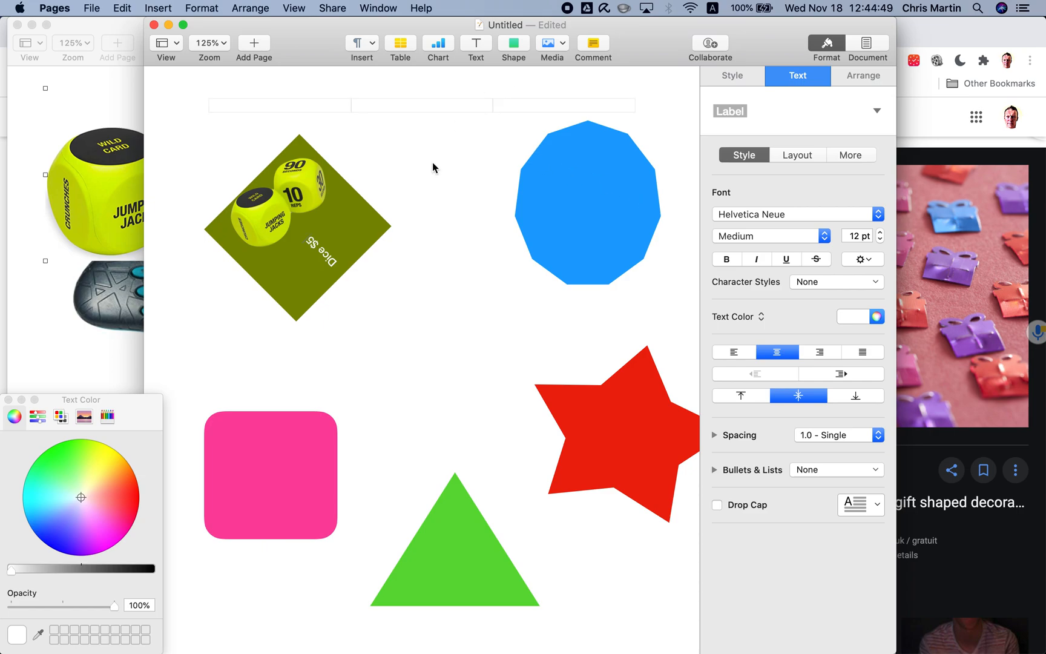
{"action": "left_click", "coordinate": [279, 134]}
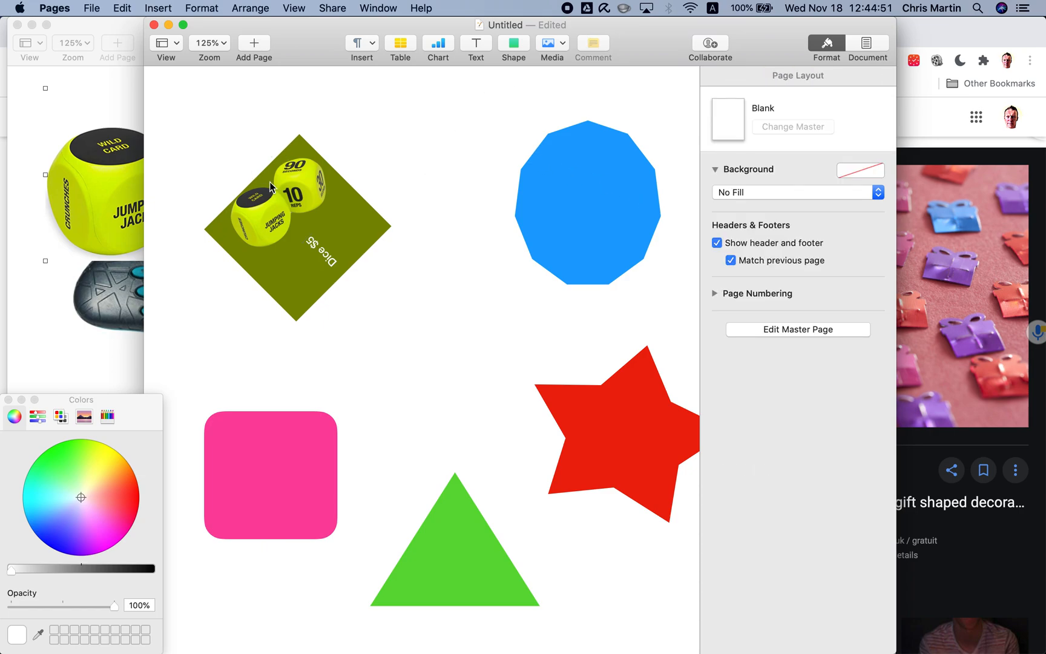
Rotate the olive diamond to about 295.4° and reposition the dice picture over it above the price text.
{"action": "left_click", "coordinate": [276, 200]}
{"action": "left_click", "coordinate": [317, 252]}
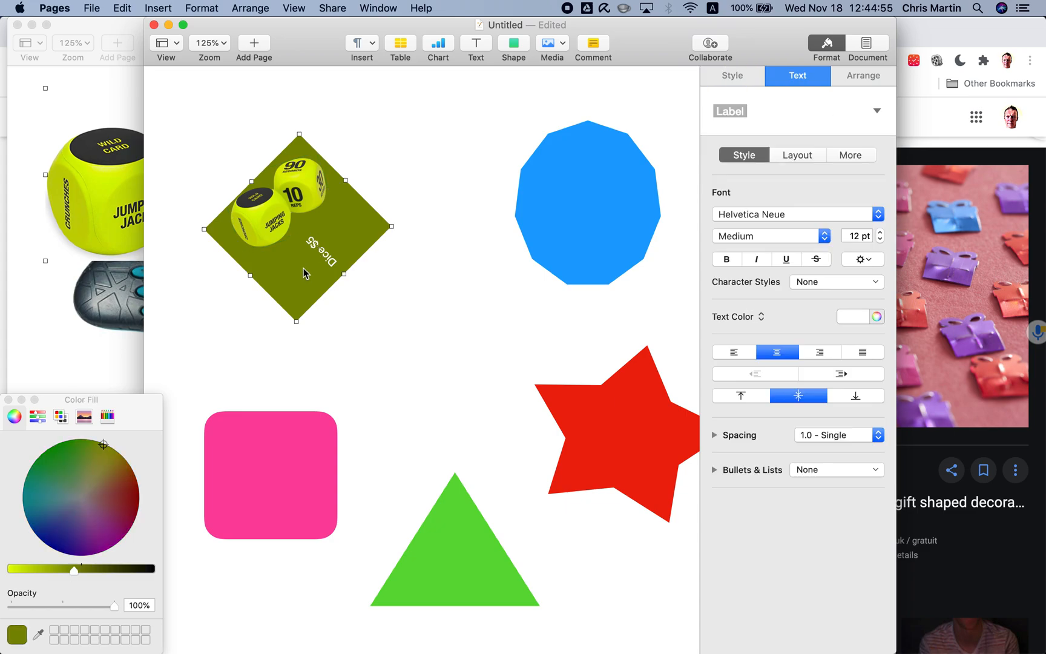
{"action": "left_click_drag", "start_coordinate": [203, 227], "coordinate": [360, 252]}
{"action": "mouse_move", "coordinate": [292, 207]}
{"action": "left_mouse_down"}
{"action": "mouse_move", "coordinate": [285, 227]}
{"action": "mouse_move", "coordinate": [301, 242]}
{"action": "mouse_move", "coordinate": [293, 228]}
{"action": "left_mouse_up"}
{"action": "left_click", "coordinate": [798, 83]}
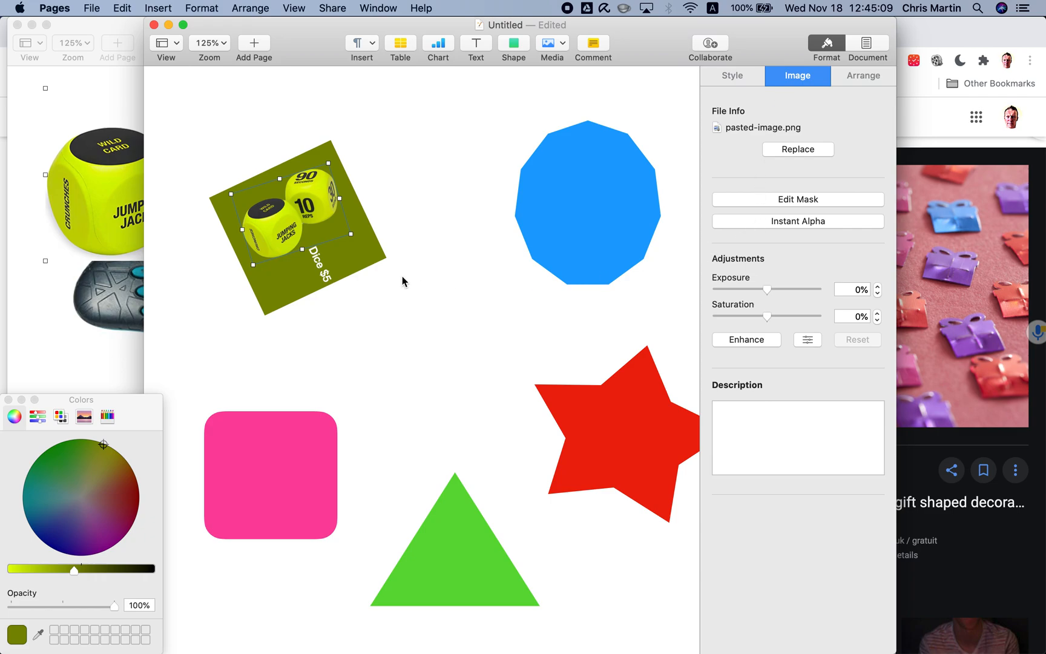
Set the text wrap of the olive shape behind the dice to Automatic.
{"action": "left_click", "coordinate": [322, 268]}
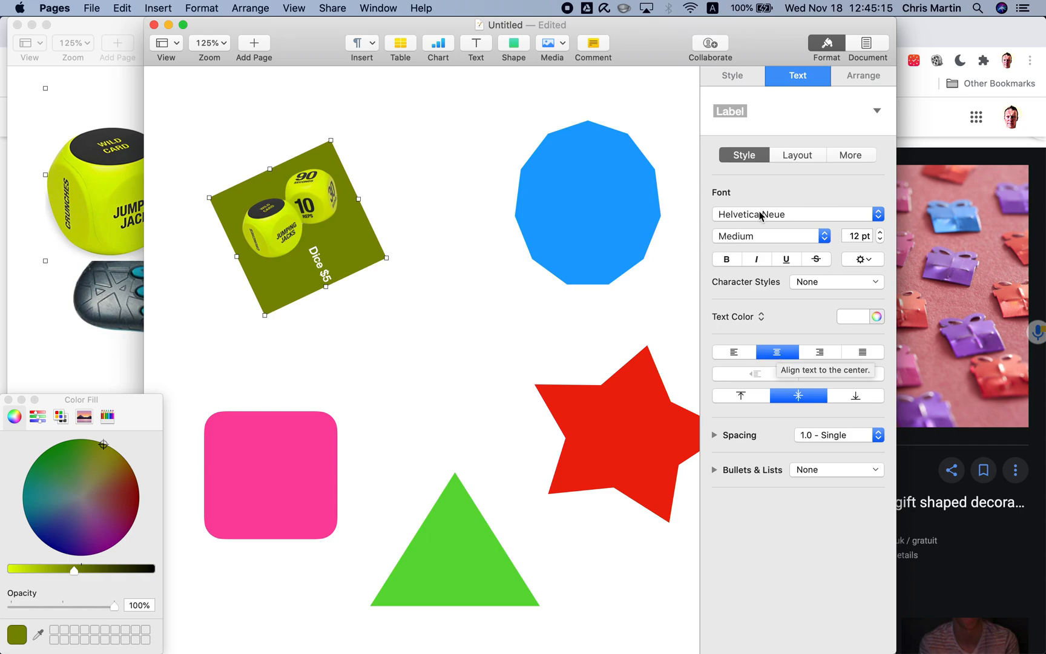
{"action": "left_click", "coordinate": [852, 82]}
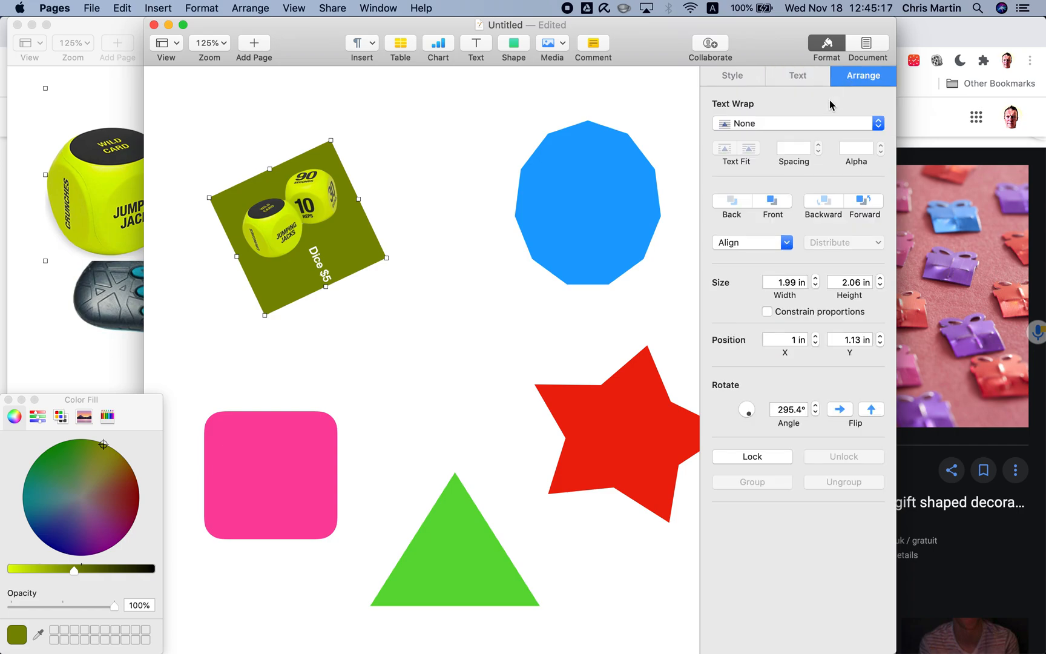
{"action": "left_click", "coordinate": [749, 126]}
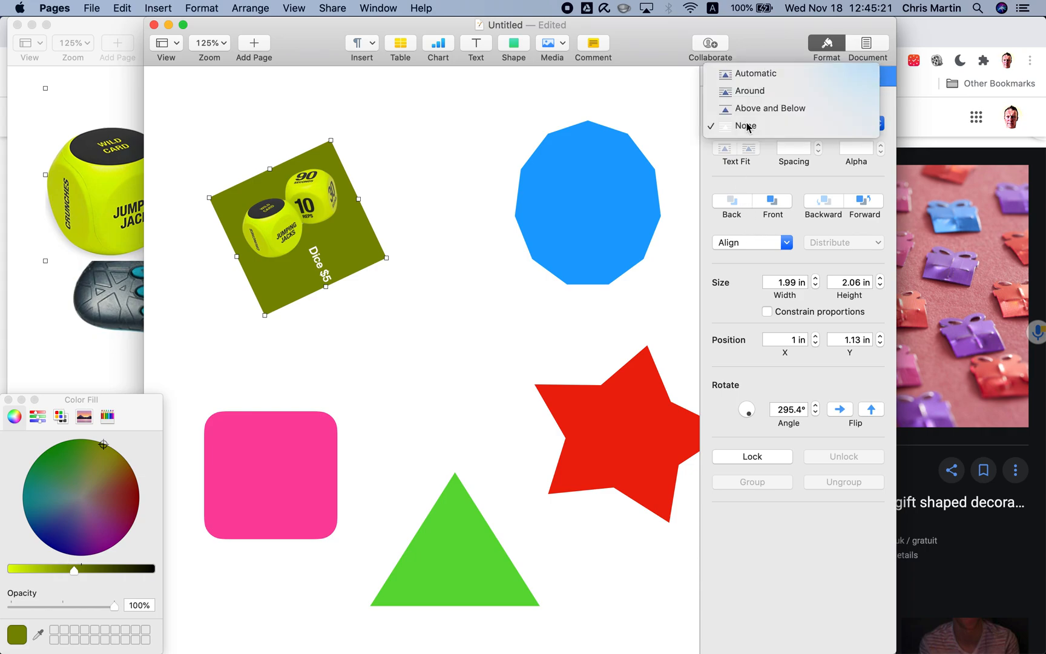
{"action": "left_click", "coordinate": [753, 74]}
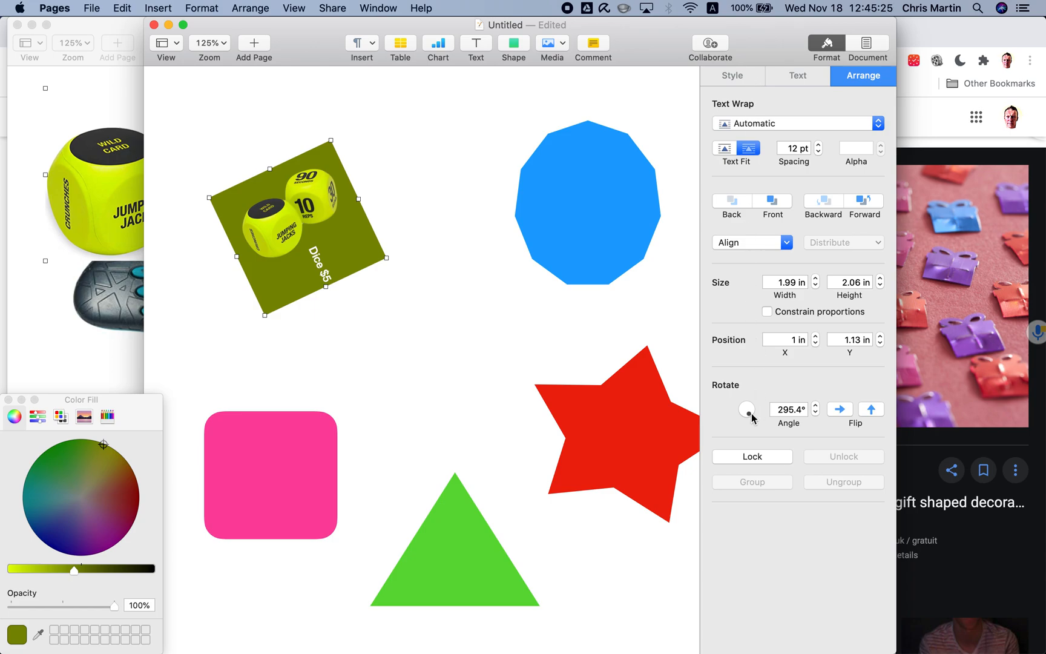
Rotate the olive shape to about 341.5° and enlarge the dice picture to about 1.68 by 1.22 in.
{"action": "left_click_drag", "start_coordinate": [748, 415], "coordinate": [834, 444]}
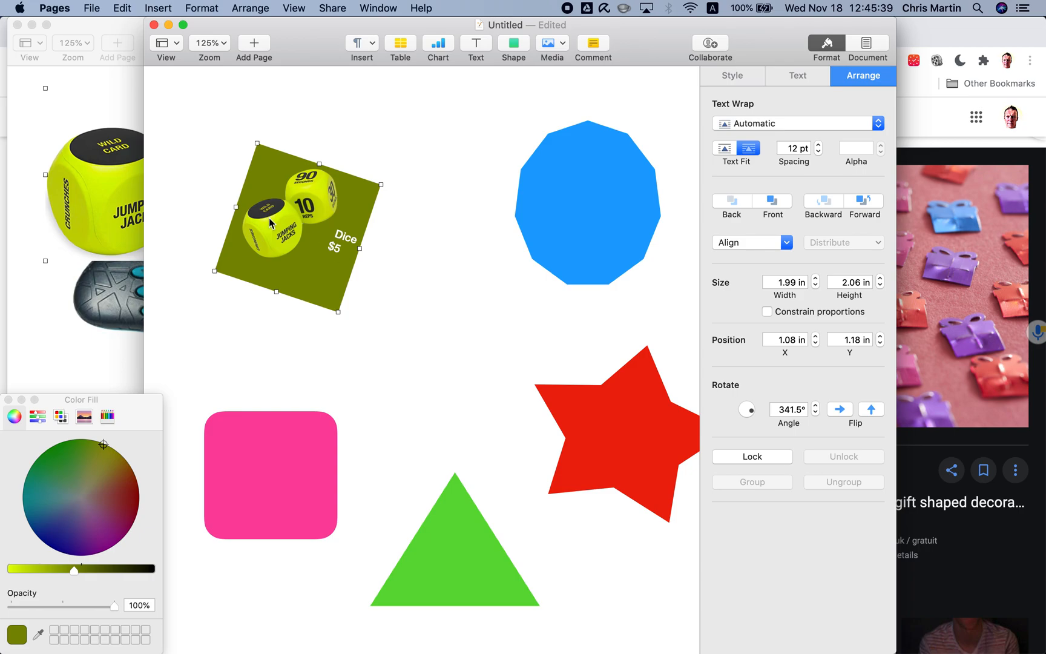
{"action": "left_click", "coordinate": [276, 244]}
{"action": "left_click_drag", "start_coordinate": [255, 264], "coordinate": [249, 273]}
Bring up the "making a doc in pages demo" document and copy the blue MathShark calculator picture.
{"action": "key", "text": "super+Tab"}
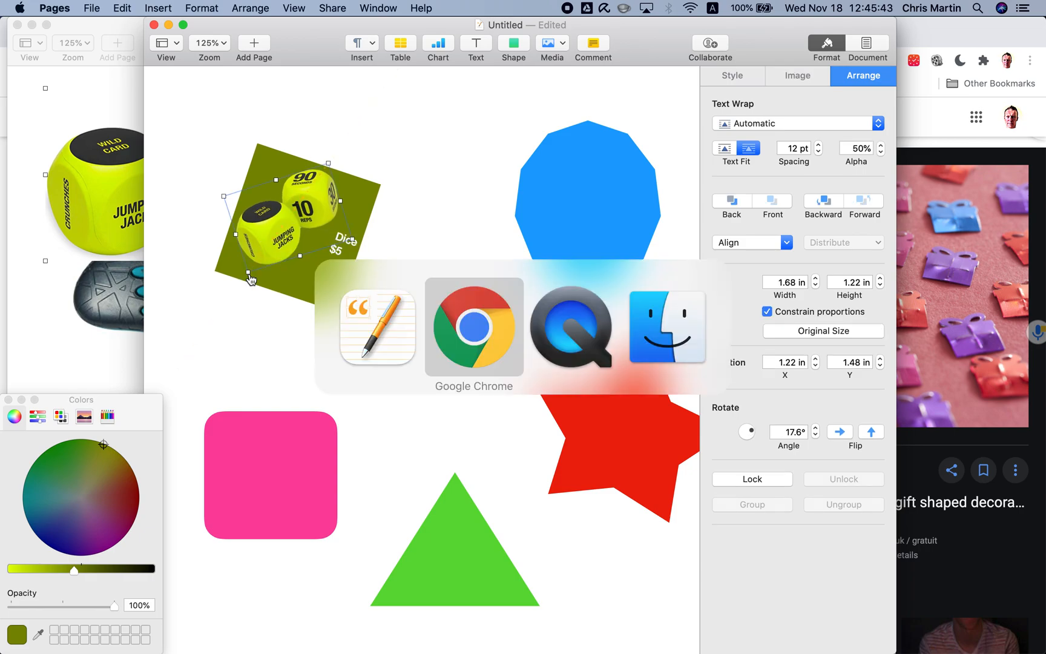
{"action": "key", "text": "super+Tab"}
{"action": "key", "text": "super+Tab"}
{"action": "key", "text": "super+Tab"}
{"action": "key", "text": "super+grave"}
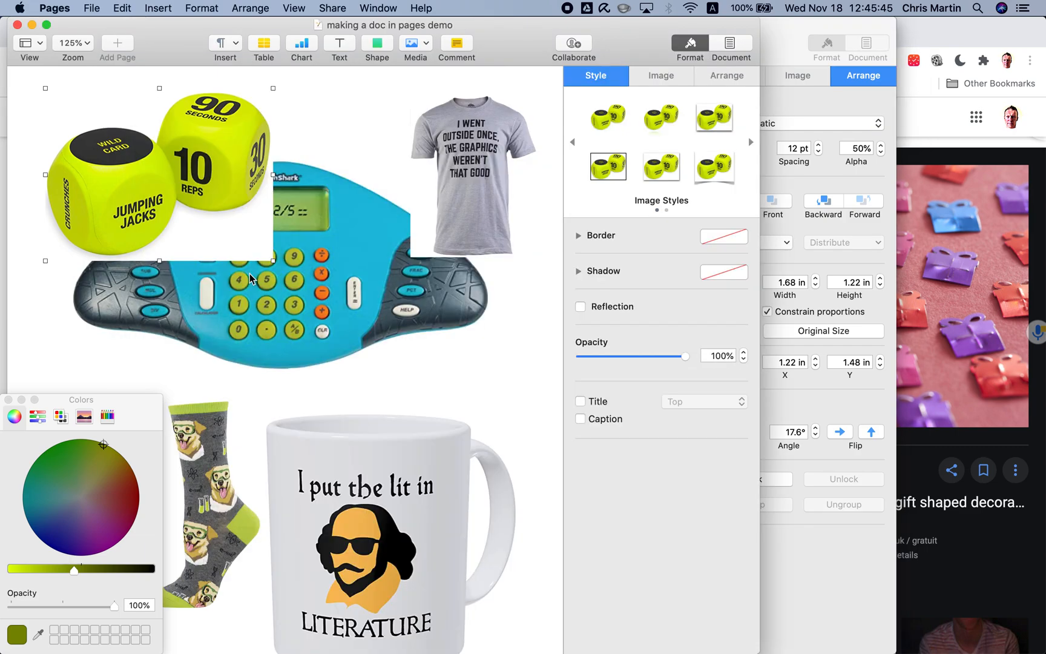
{"action": "left_click", "coordinate": [316, 286]}
{"action": "key", "text": "super+c"}
Return to the untitled poster document and paste the copied calculator picture over the blue polygon.
{"action": "key", "text": "super+grave"}
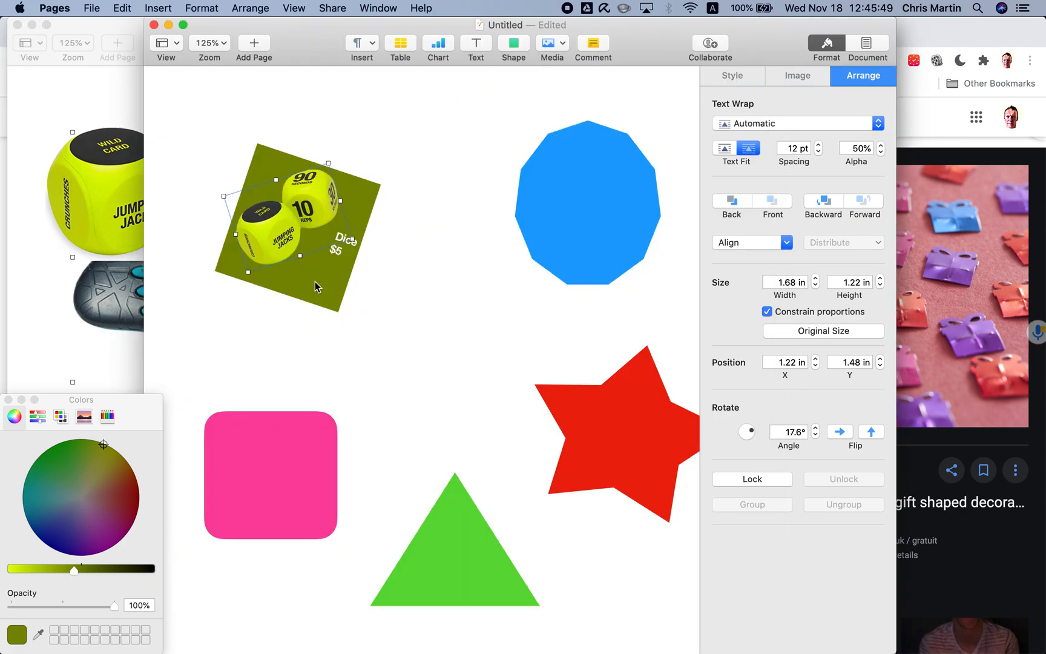
{"action": "left_click", "coordinate": [580, 218]}
{"action": "key", "text": "super+v"}
Make the white background of the calculator picture transparent with Instant Alpha.
{"action": "double_click", "coordinate": [406, 219]}
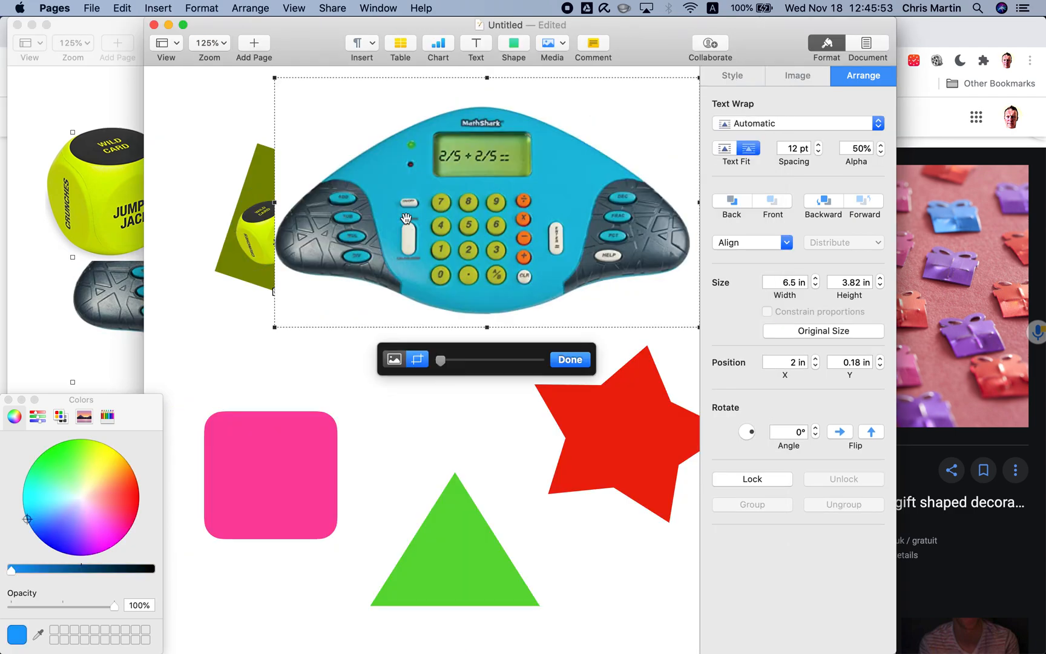
{"action": "left_click", "coordinate": [790, 80]}
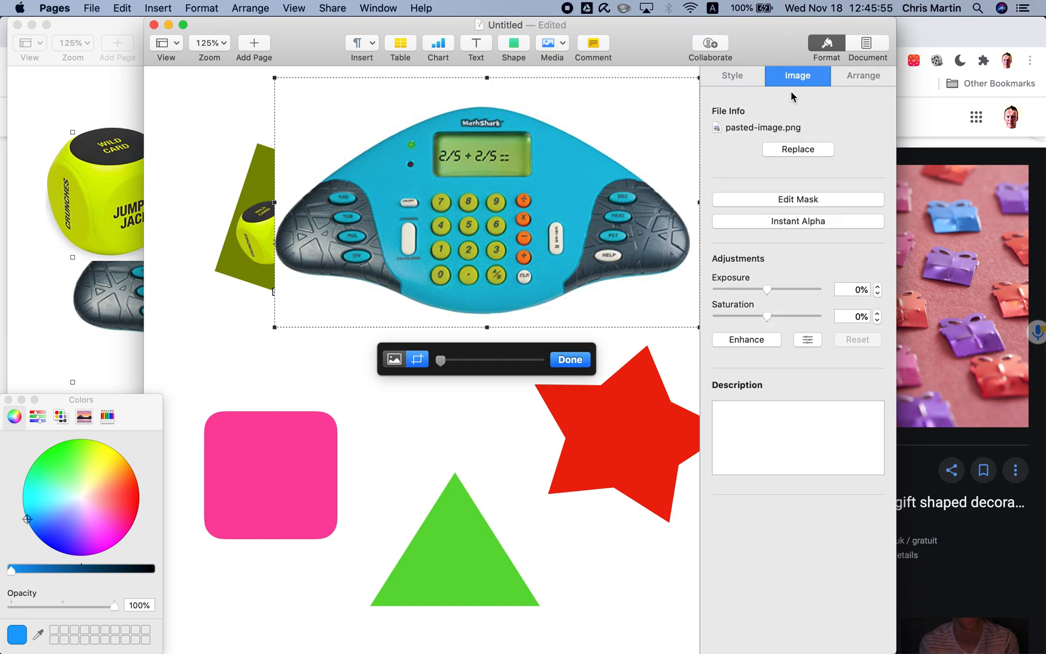
{"action": "left_click", "coordinate": [811, 223]}
{"action": "left_click_drag", "start_coordinate": [581, 317], "coordinate": [605, 336]}
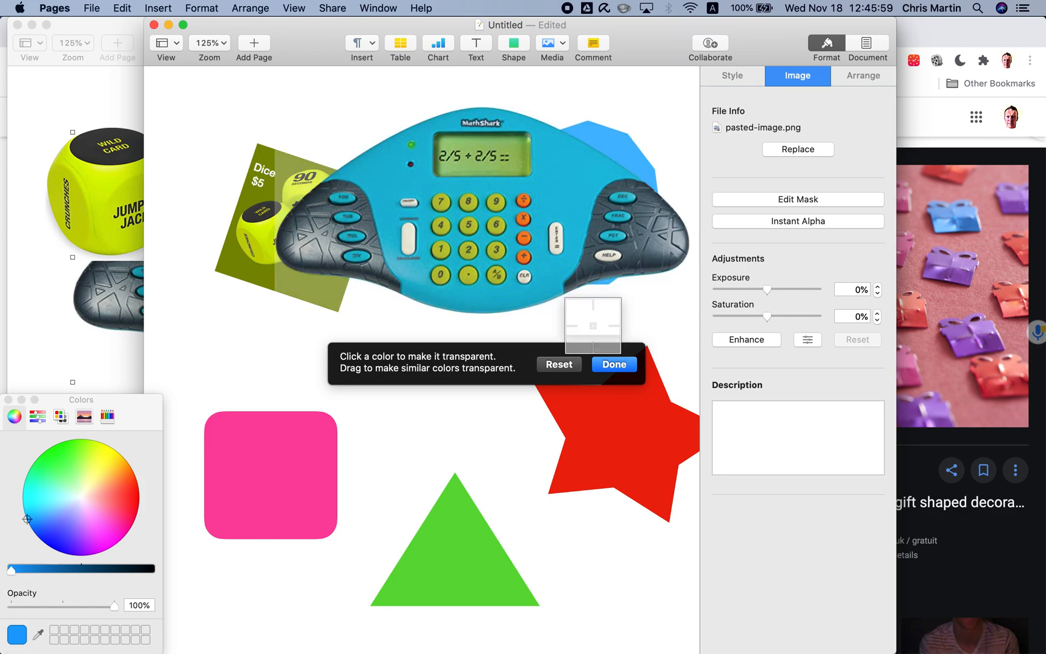
{"action": "left_click", "coordinate": [613, 364]}
Shrink the calculator picture to fit inside the blue polygon and position it in the polygon's lower part.
{"action": "left_click_drag", "start_coordinate": [276, 107], "coordinate": [547, 242]}
{"action": "left_click_drag", "start_coordinate": [610, 291], "coordinate": [581, 240]}
{"action": "left_click_drag", "start_coordinate": [518, 193], "coordinate": [540, 205]}
{"action": "mouse_move", "coordinate": [595, 243]}
{"action": "left_mouse_down"}
{"action": "mouse_move", "coordinate": [601, 451]}
{"action": "mouse_move", "coordinate": [611, 444]}
{"action": "mouse_move", "coordinate": [544, 287]}
{"action": "mouse_move", "coordinate": [578, 234]}
{"action": "left_mouse_up"}
{"action": "left_click_drag", "start_coordinate": [522, 199], "coordinate": [538, 210]}
{"action": "left_click_drag", "start_coordinate": [582, 240], "coordinate": [578, 245]}
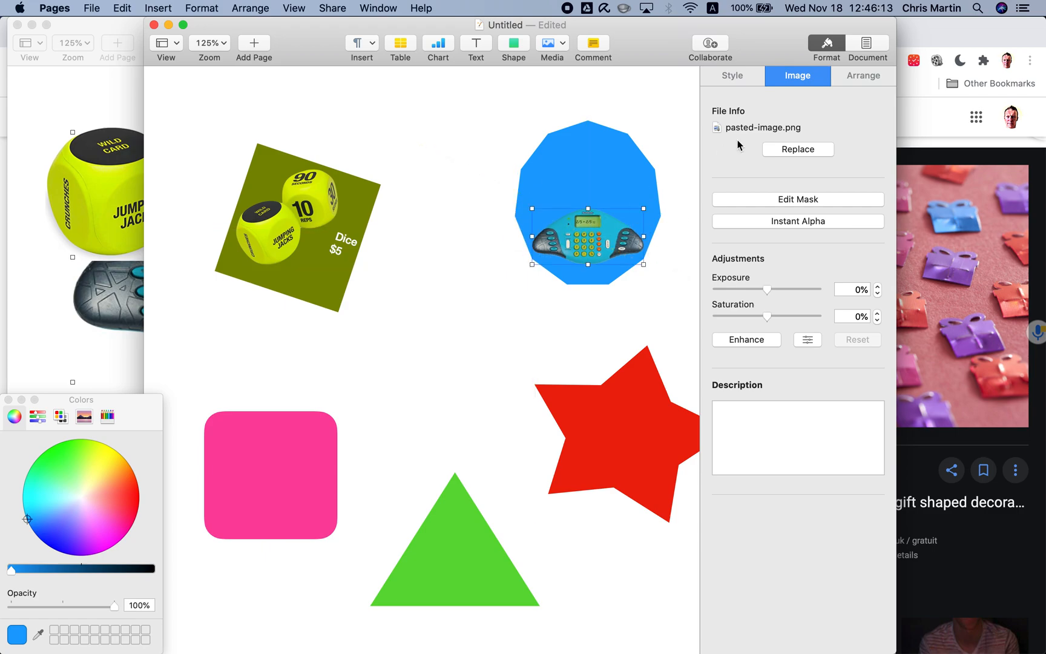
Apply the orange shape style to the eleven-sided polygon behind the calculator.
{"action": "left_click", "coordinate": [591, 156]}
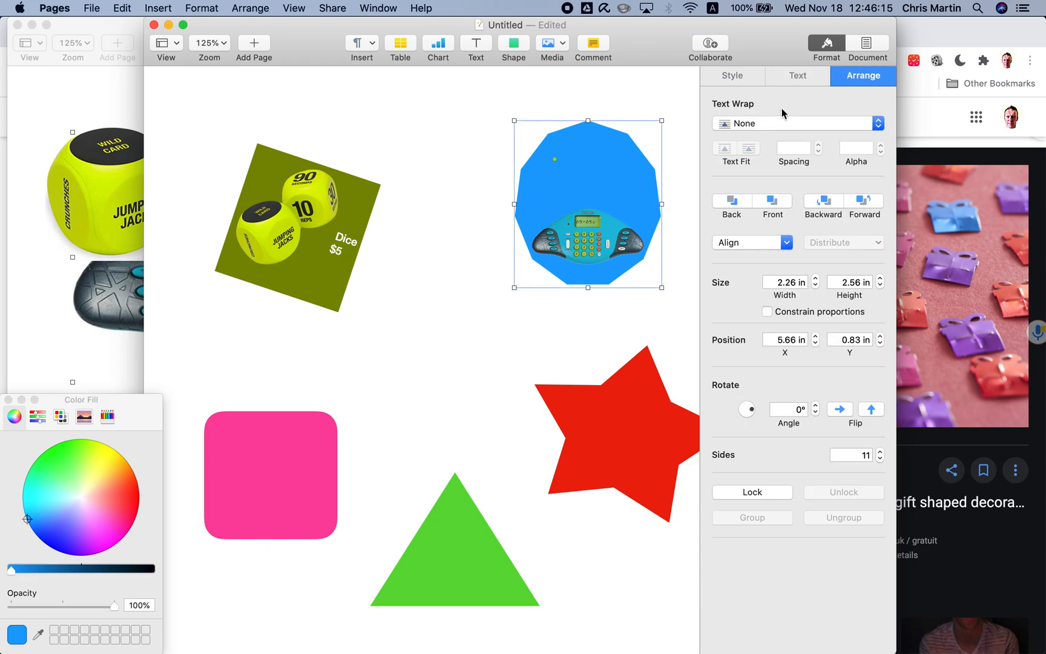
{"action": "left_click", "coordinate": [743, 75]}
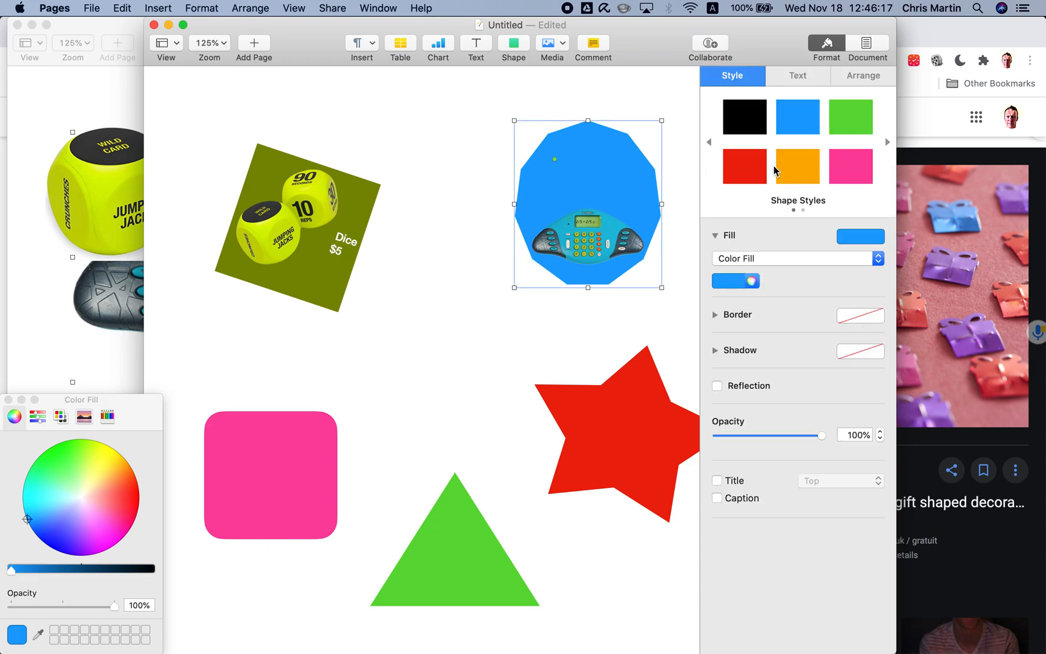
{"action": "left_click", "coordinate": [795, 171]}
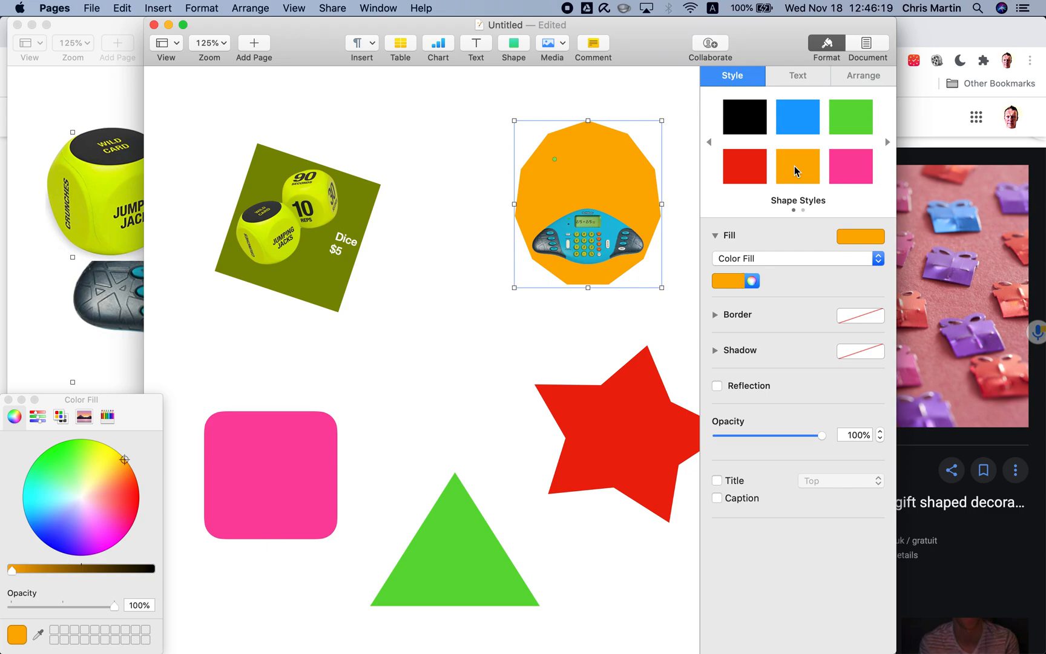
Label the orange polygon "Maths toy $45" in its text and move the calculator picture into the polygon's upper part.
{"action": "left_click", "coordinate": [581, 190]}
{"action": "left_click", "coordinate": [797, 76]}
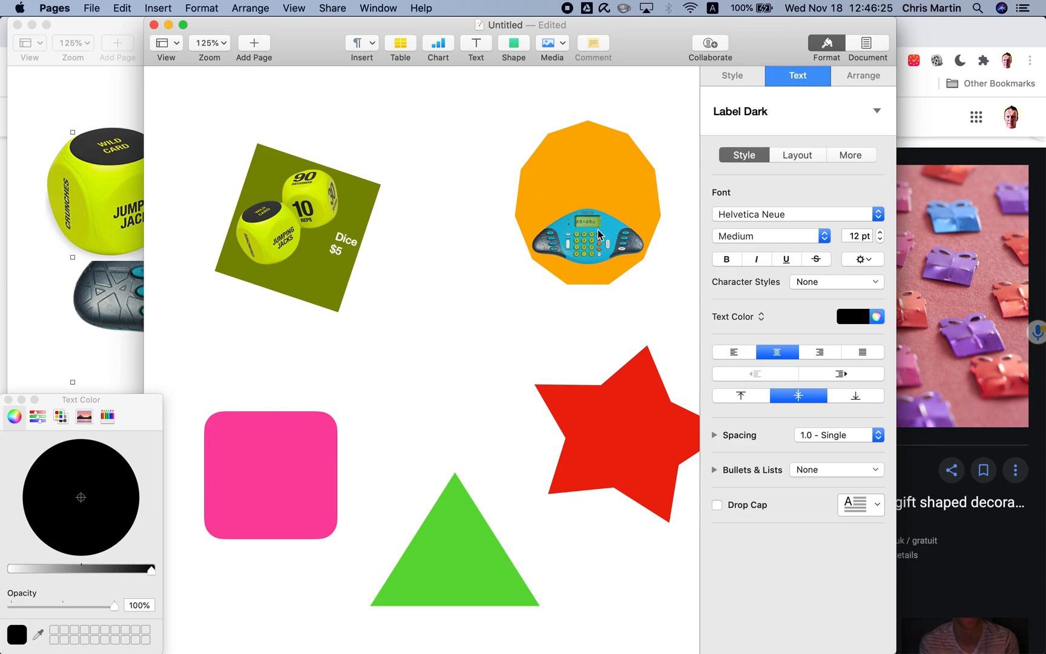
{"action": "type", "text": "Mathstoy"}
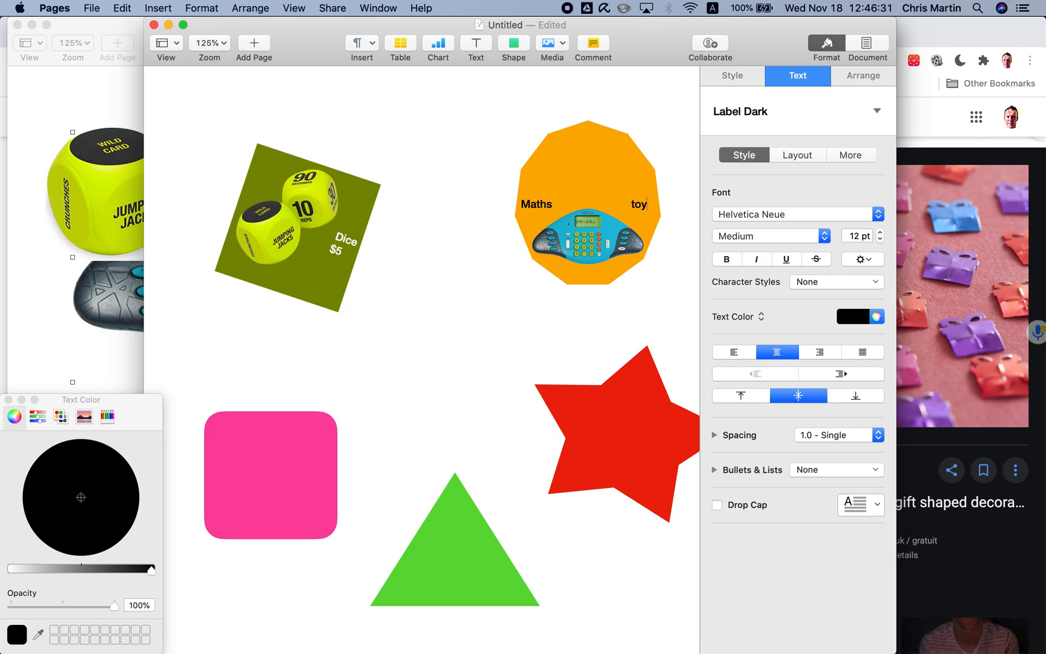
{"action": "type", "text": " $45"}
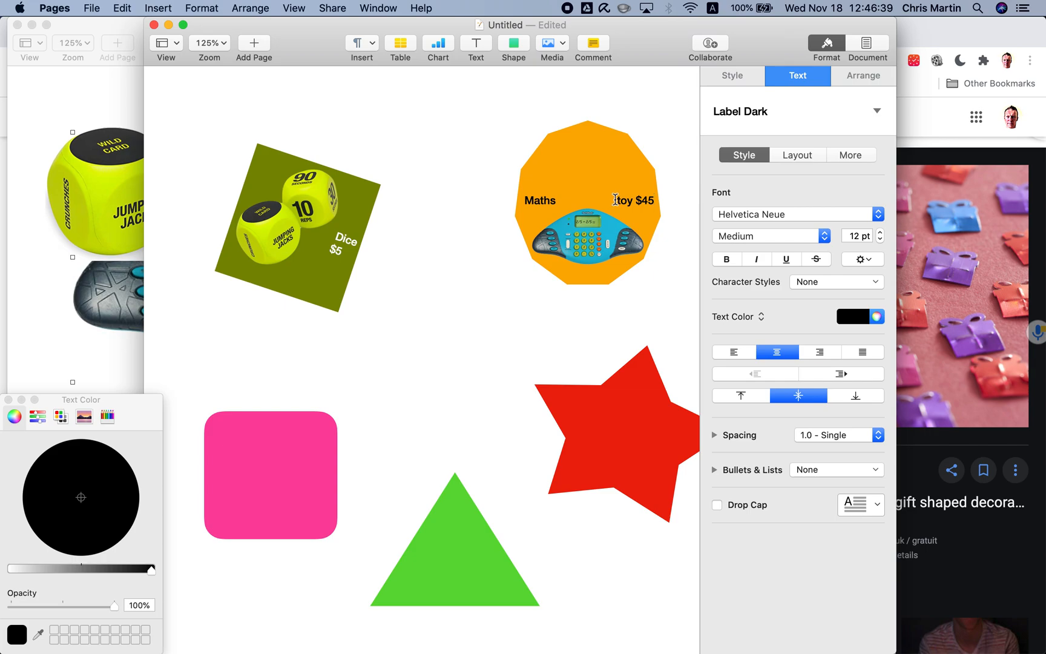
{"action": "left_click_drag", "start_coordinate": [606, 233], "coordinate": [603, 166]}
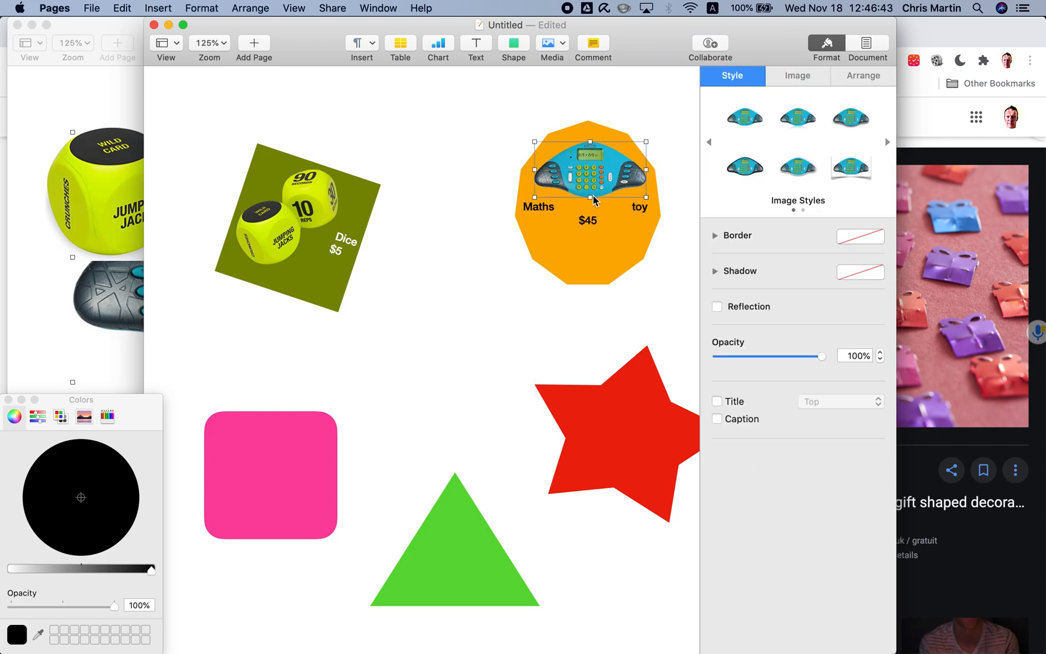
Give the "Maths toy" text a 0.75 in first-line indent and update the Label Dark paragraph style with it.
{"action": "left_click", "coordinate": [545, 209]}
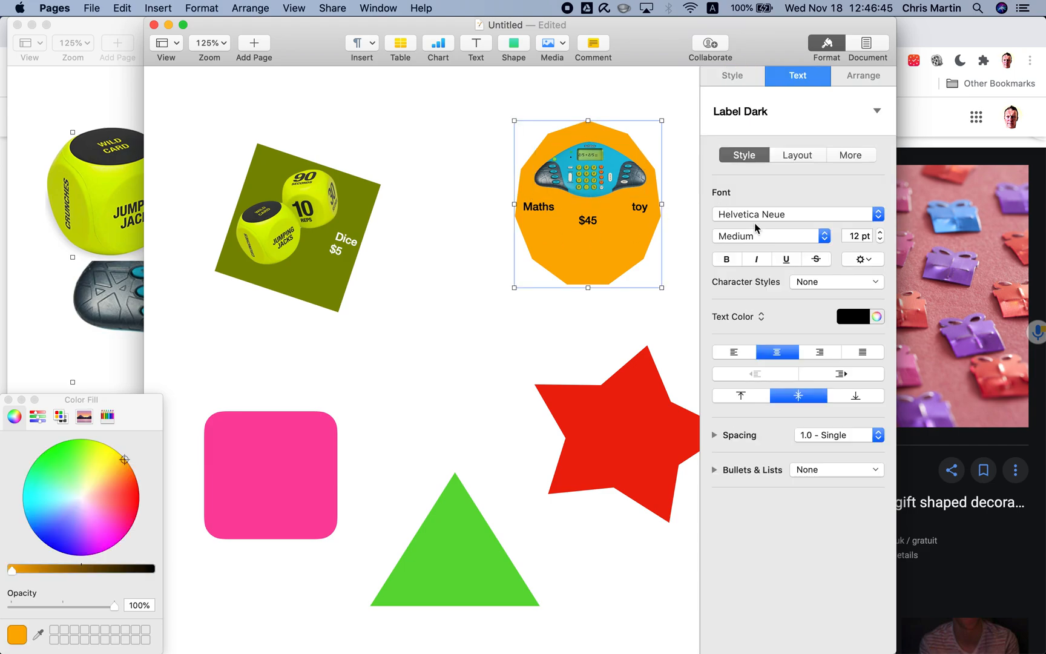
{"action": "left_click", "coordinate": [796, 156]}
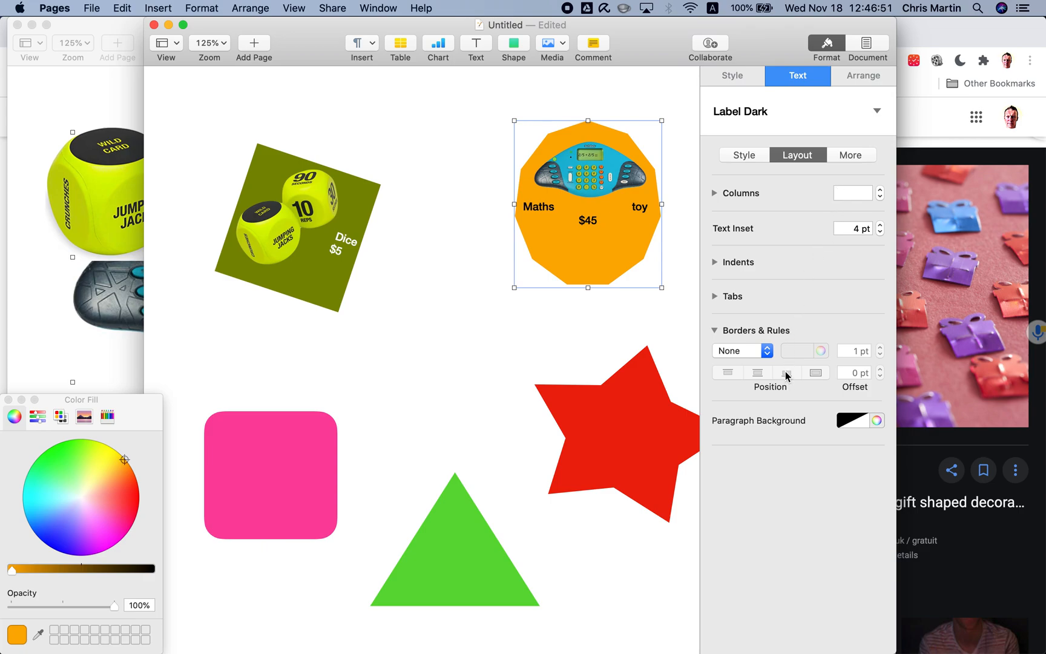
{"action": "left_click", "coordinate": [527, 210]}
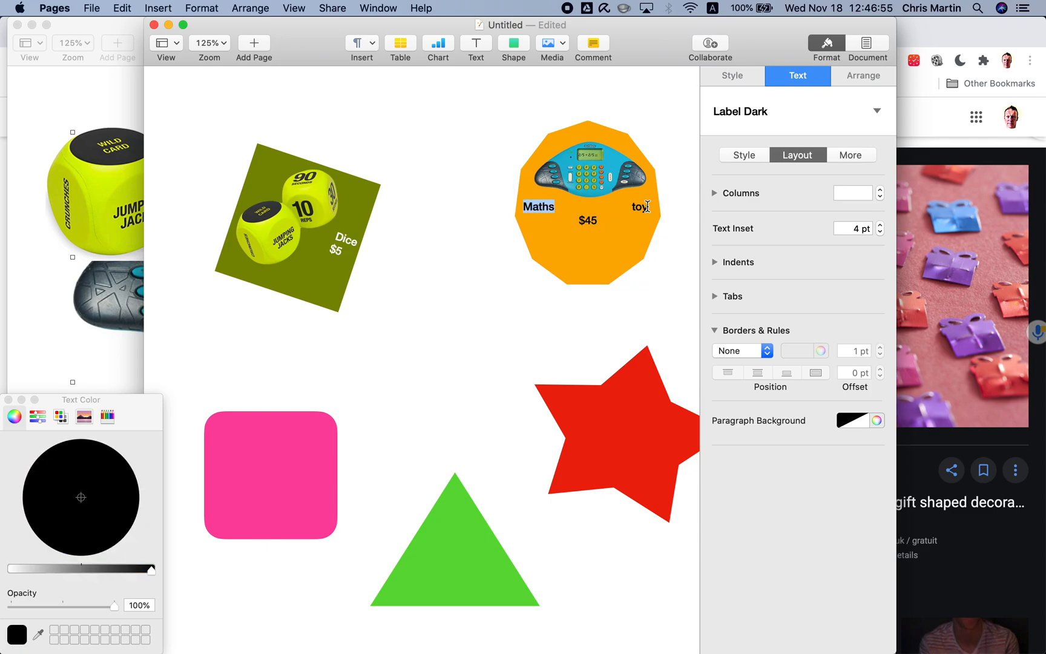
{"action": "left_click_drag", "start_coordinate": [520, 218], "coordinate": [511, 204]}
{"action": "left_click", "coordinate": [715, 262]}
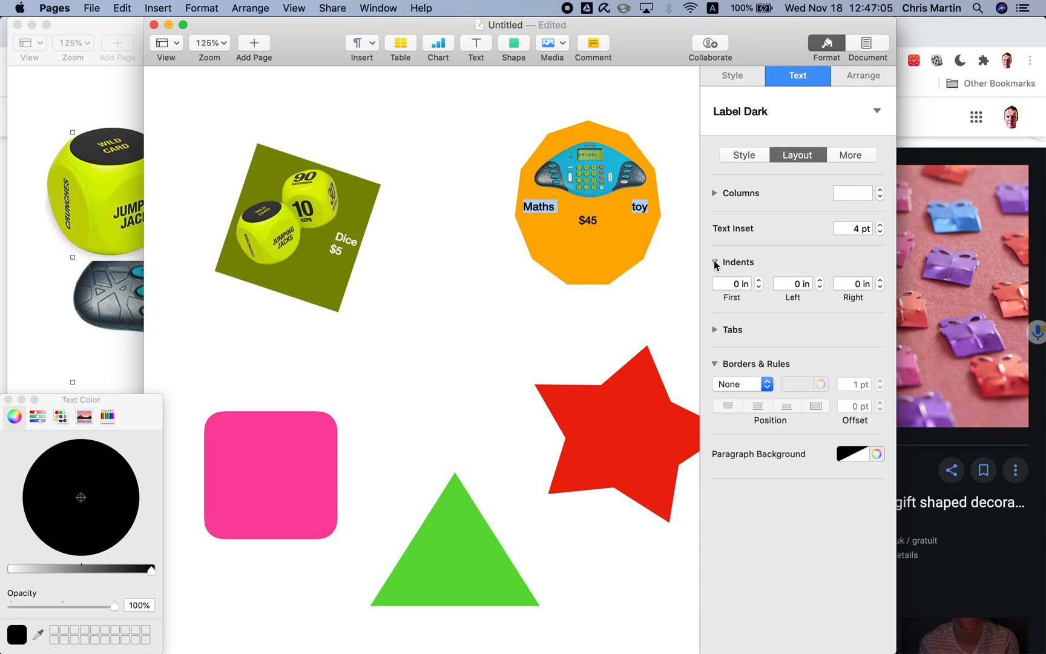
{"action": "left_click", "coordinate": [759, 281]}
{"action": "left_click", "coordinate": [759, 281]}
{"action": "left_click", "coordinate": [759, 281]}
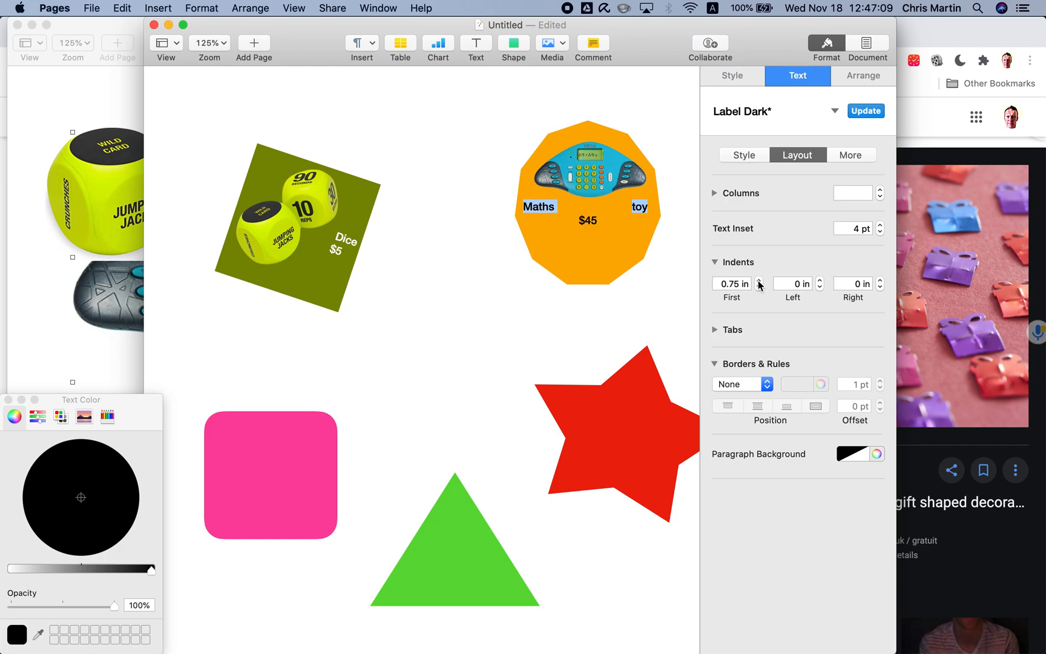
{"action": "left_click", "coordinate": [866, 111]}
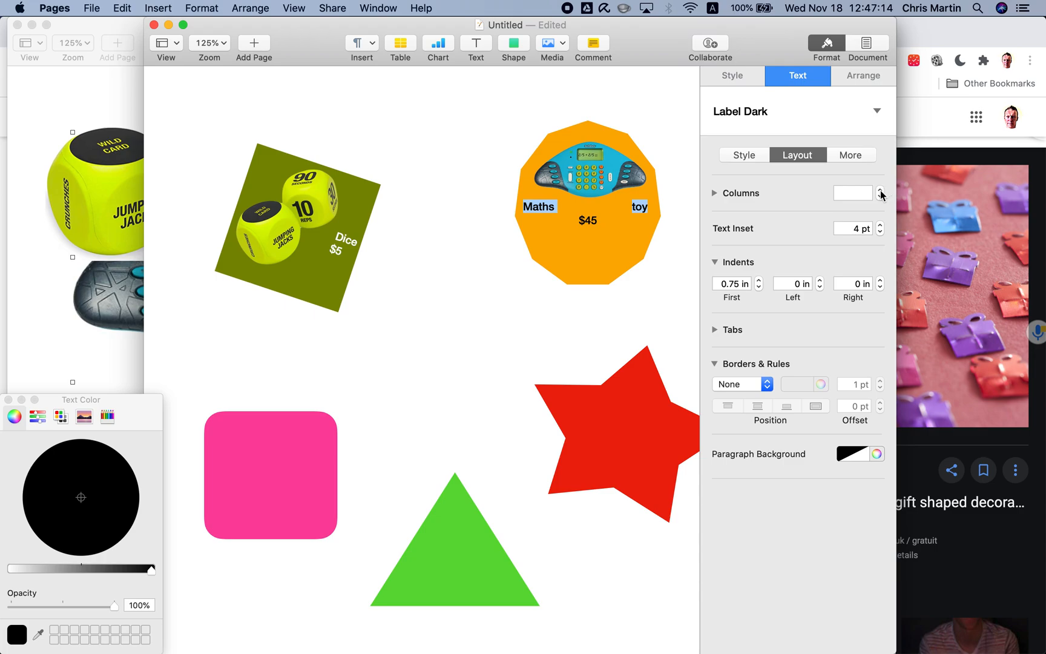
{"action": "left_click", "coordinate": [715, 193]}
{"action": "left_click", "coordinate": [715, 193]}
{"action": "left_click", "coordinate": [595, 179]}
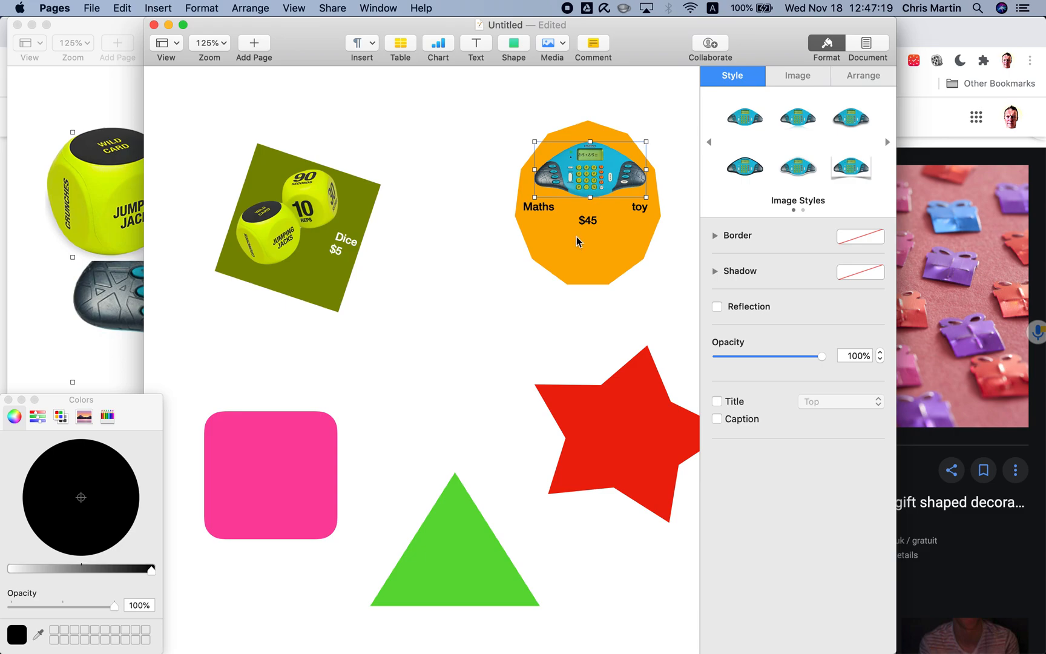
{"action": "left_click", "coordinate": [576, 237]}
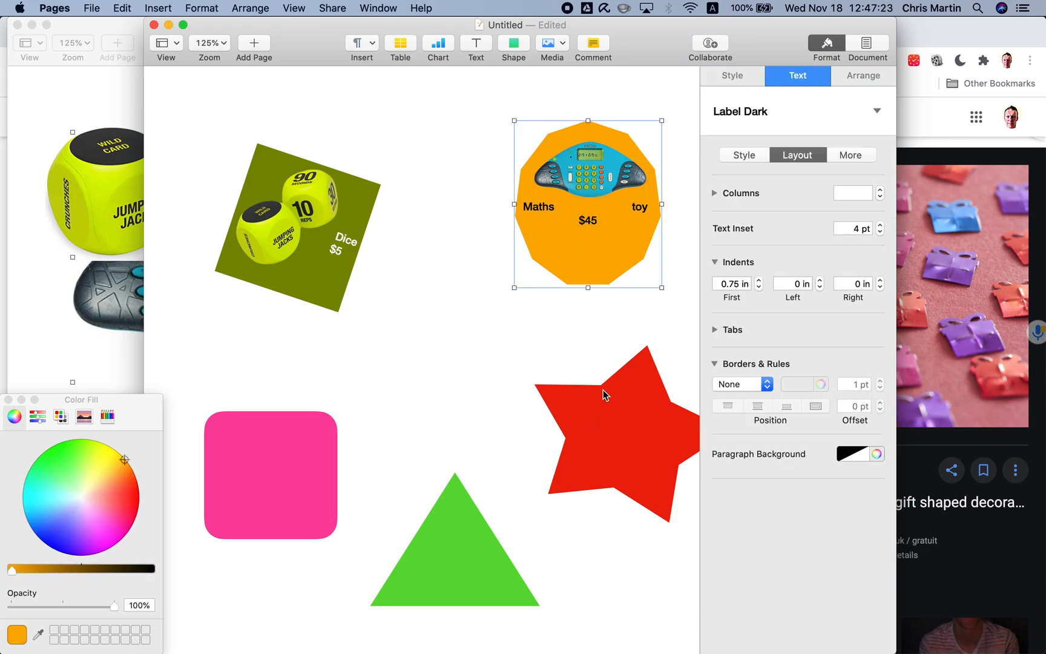
Copy the T-shirt picture from the "making a doc in pages demo" document and paste it over the red star in the poster.
{"action": "key", "text": "super+grave"}
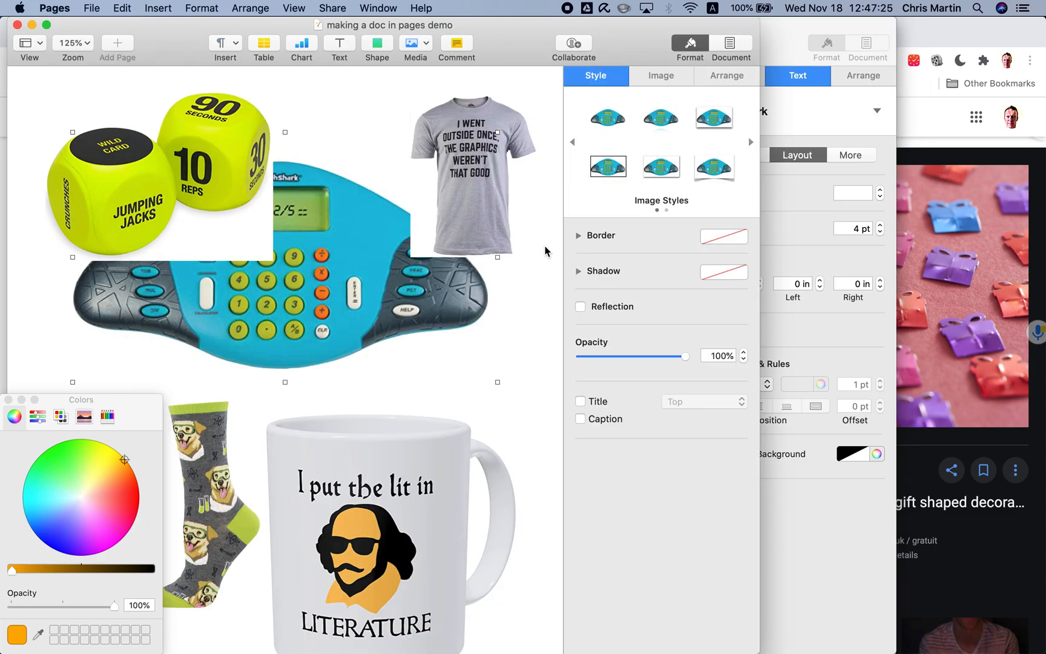
{"action": "left_click", "coordinate": [462, 180]}
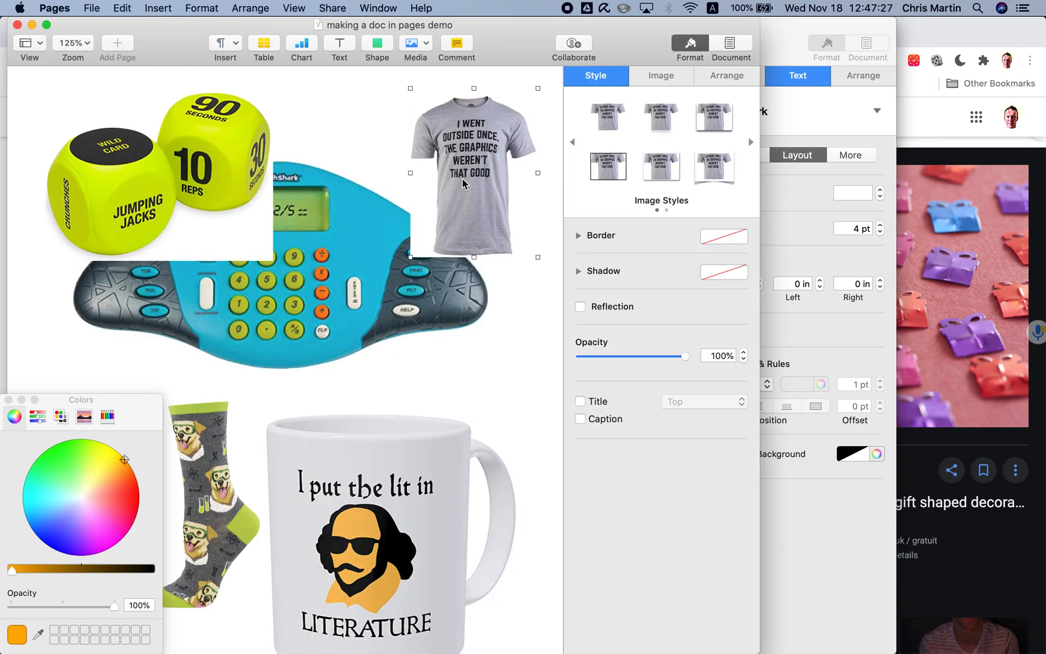
{"action": "key", "text": "super+grave"}
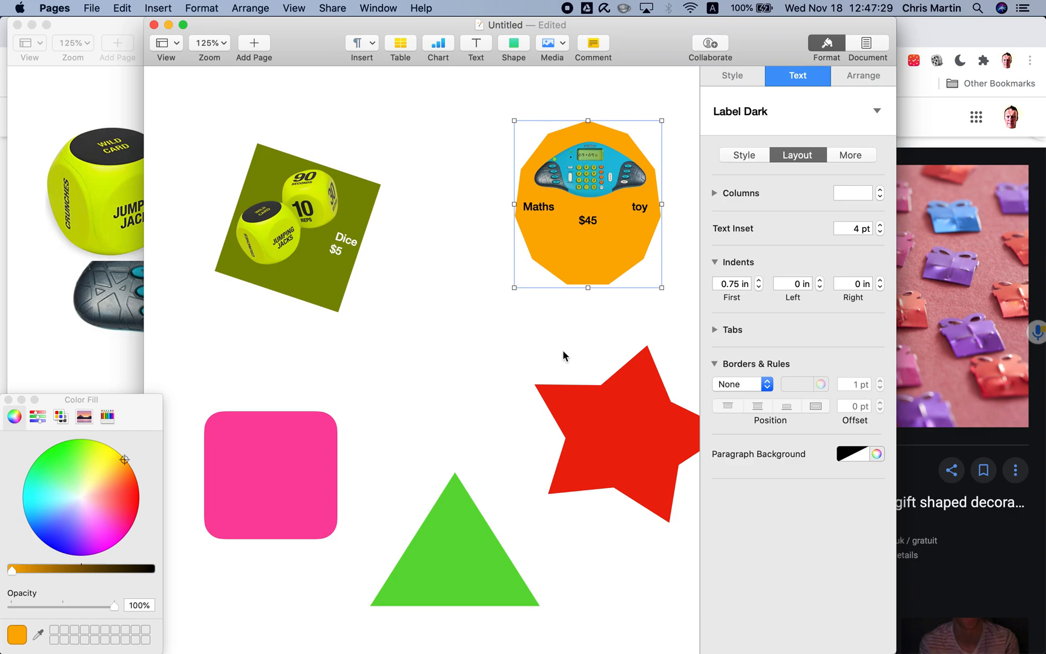
{"action": "left_click", "coordinate": [604, 439]}
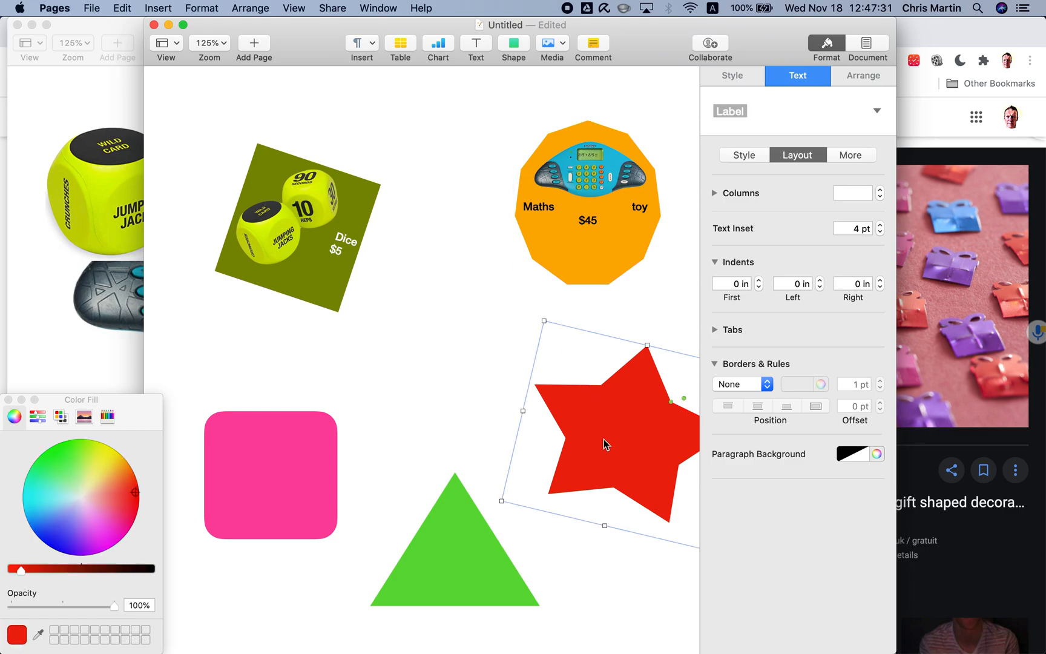
{"action": "key", "text": "super+v"}
Make the T-shirt picture's white background transparent with Instant Alpha and shrink the picture to fit within the red star.
{"action": "double_click", "coordinate": [617, 411]}
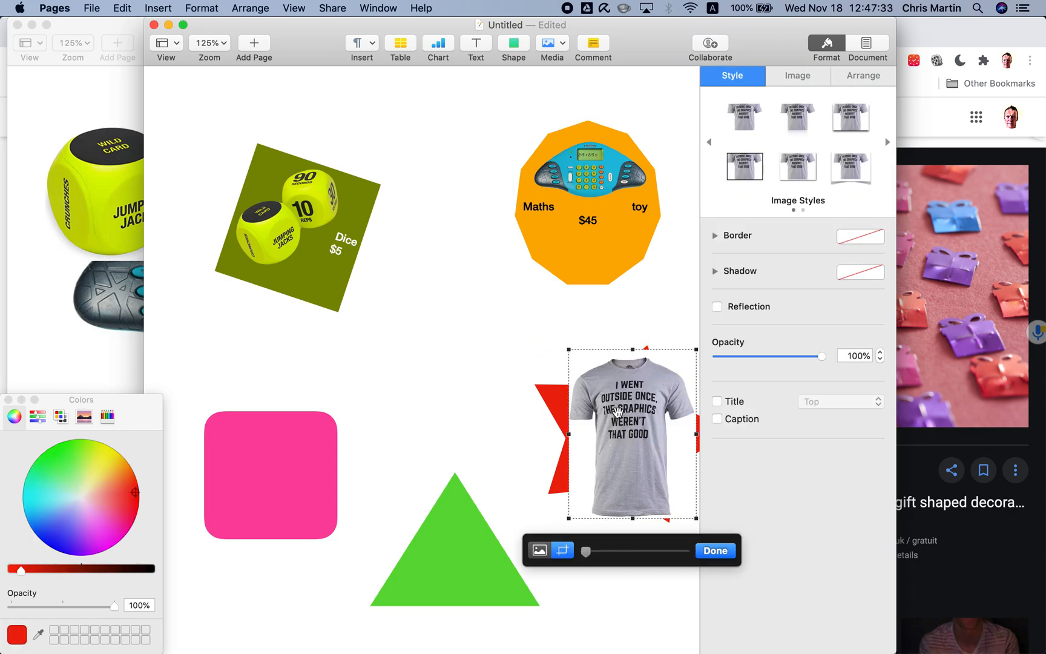
{"action": "left_click", "coordinate": [798, 75]}
{"action": "left_click", "coordinate": [788, 223]}
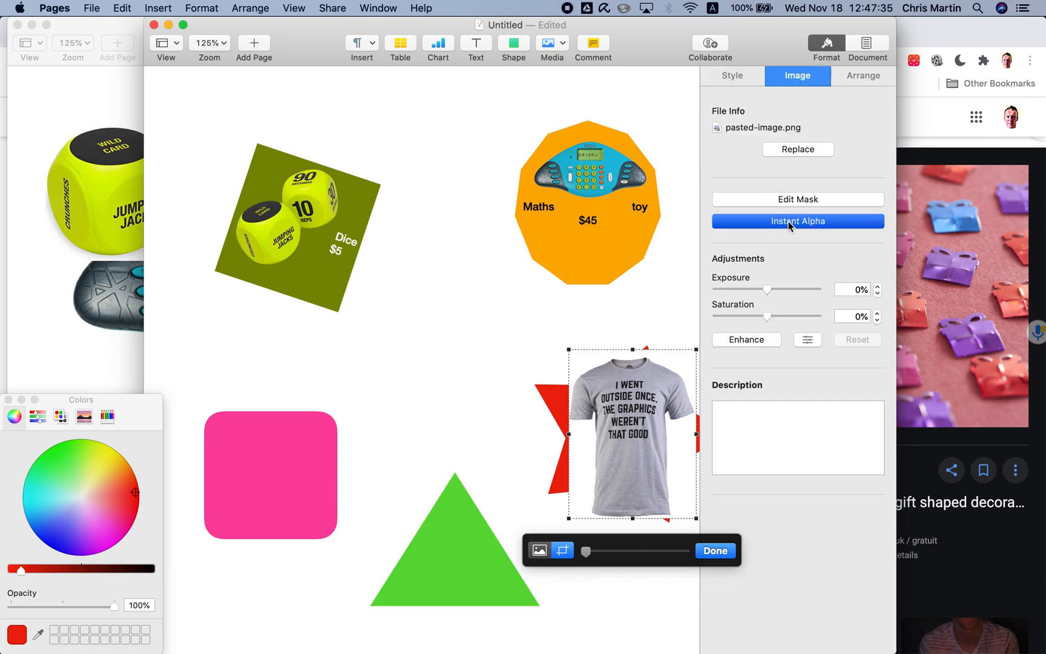
{"action": "left_click_drag", "start_coordinate": [583, 456], "coordinate": [587, 465]}
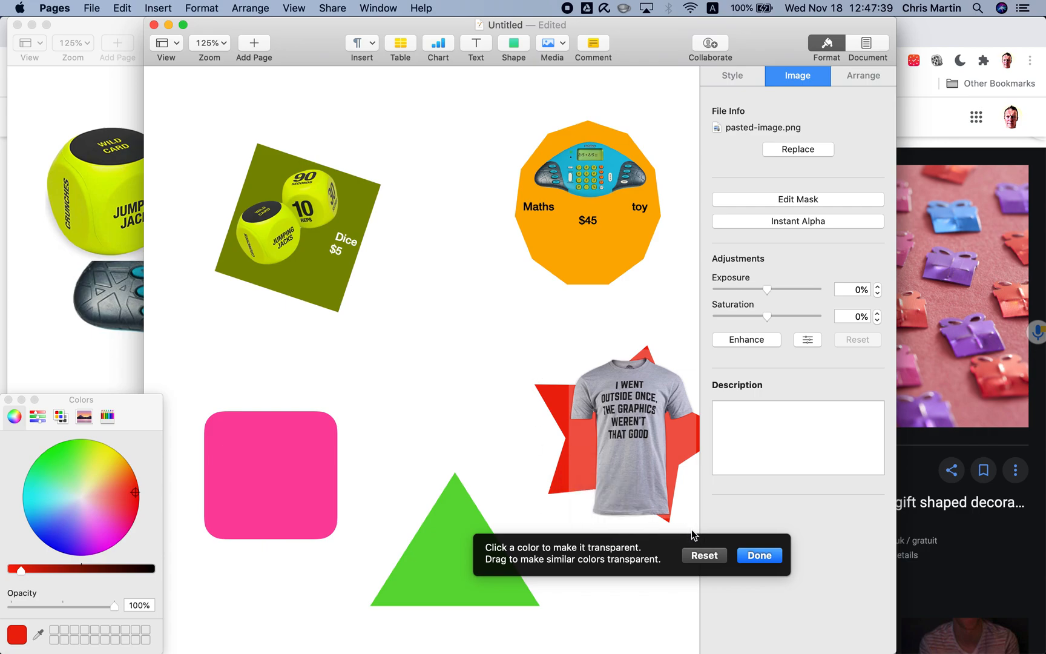
{"action": "left_click", "coordinate": [760, 556]}
{"action": "left_click_drag", "start_coordinate": [569, 360], "coordinate": [612, 410]}
{"action": "left_click_drag", "start_coordinate": [643, 464], "coordinate": [632, 432]}
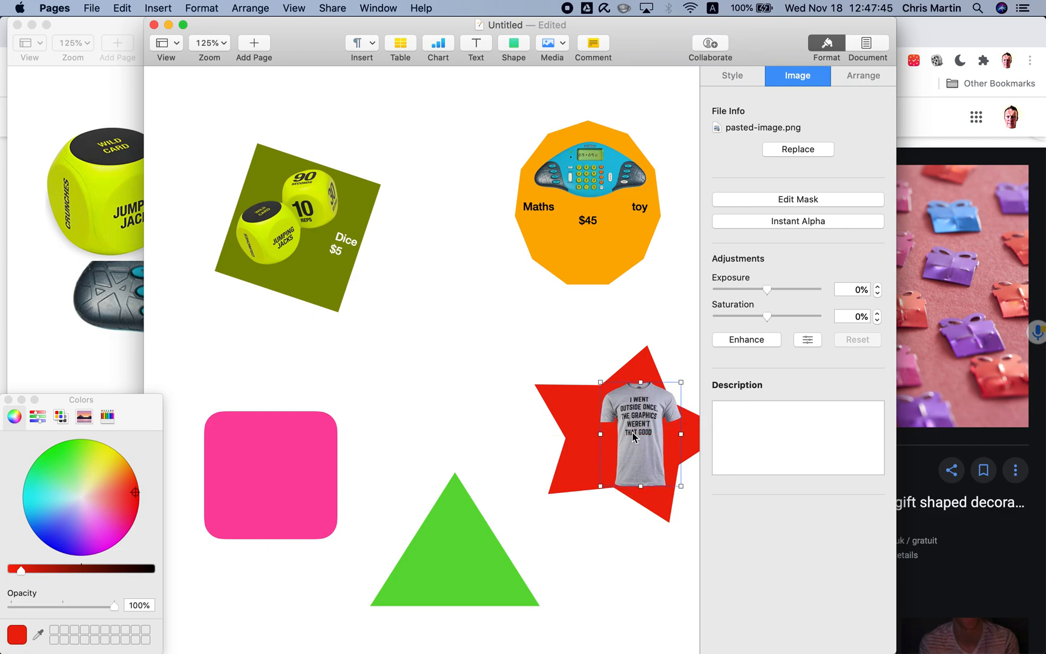
Label the red star "Tshirt $25".
{"action": "double_click", "coordinate": [571, 456]}
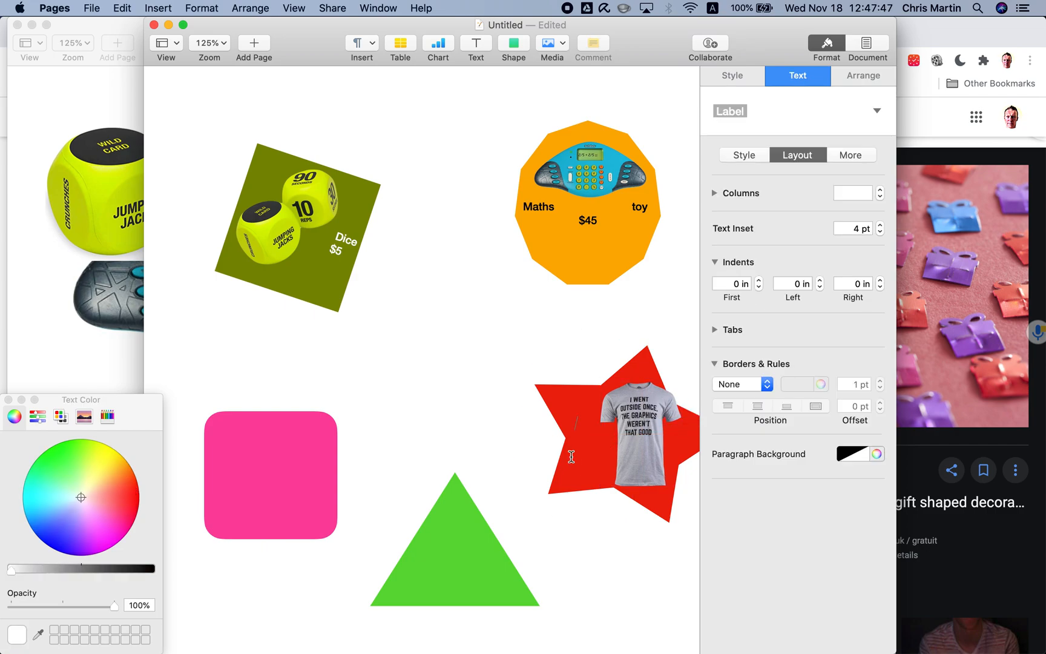
{"action": "type", "text": "Tsho"}
{"action": "key", "text": "BackSpace"}
{"action": "type", "text": "irt $25"}
Shrink the T-shirt picture slightly more, tilt it, and place it in the star clear of the label.
{"action": "left_click", "coordinate": [625, 390]}
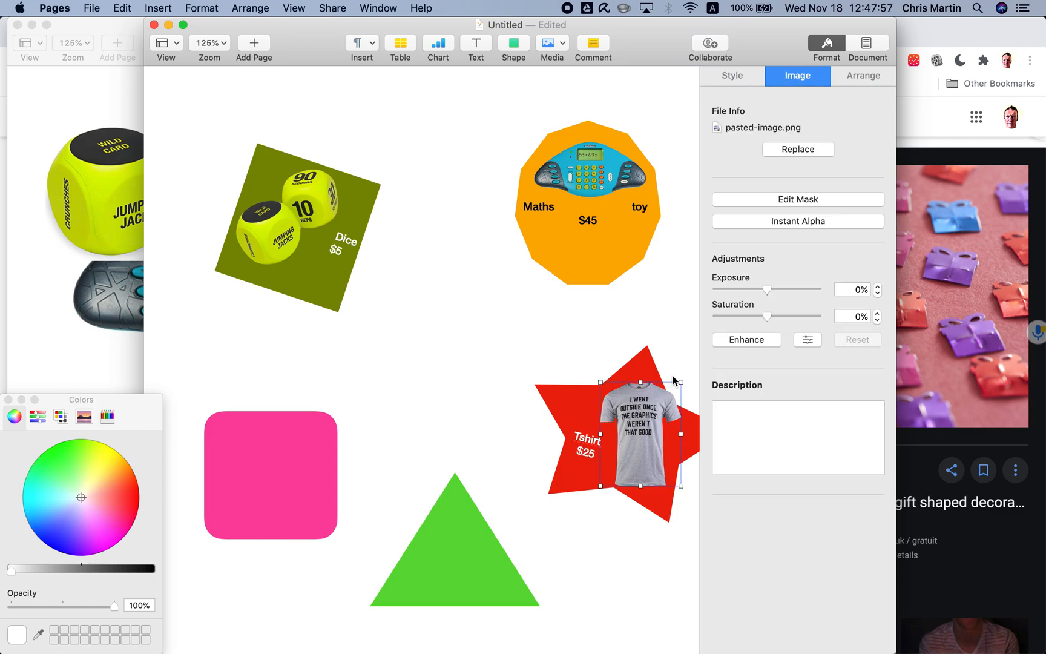
{"action": "left_click_drag", "start_coordinate": [681, 382], "coordinate": [673, 391]}
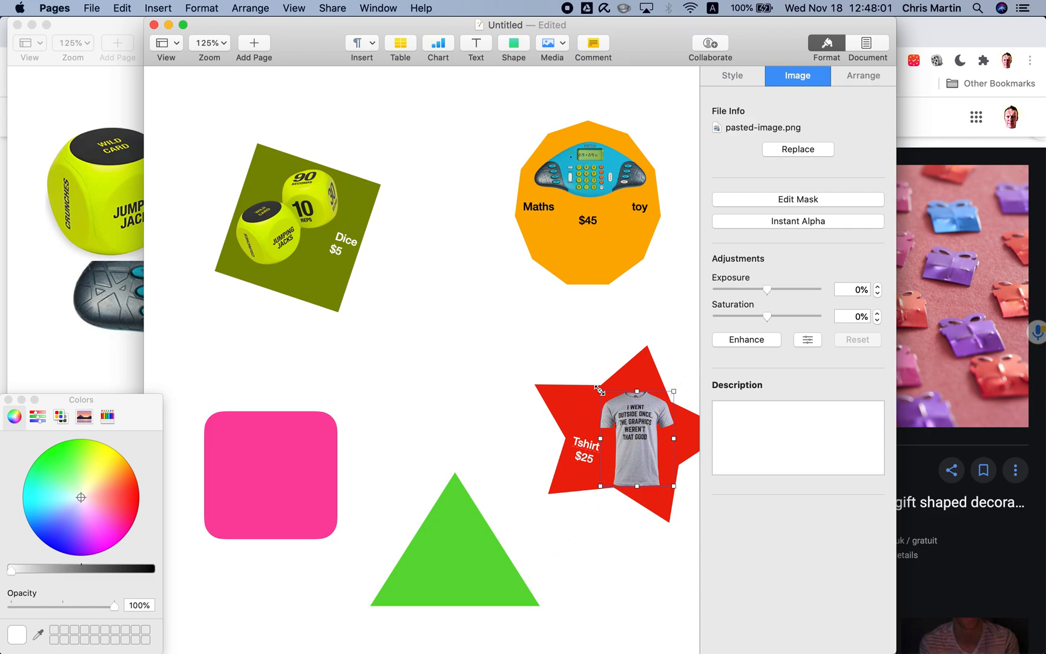
{"action": "left_click_drag", "start_coordinate": [599, 390], "coordinate": [581, 405]}
{"action": "left_click_drag", "start_coordinate": [656, 473], "coordinate": [652, 367]}
Copy the mug picture from the "making a doc in pages demo" document and paste it over the green triangle in the poster.
{"action": "left_click", "coordinate": [475, 563]}
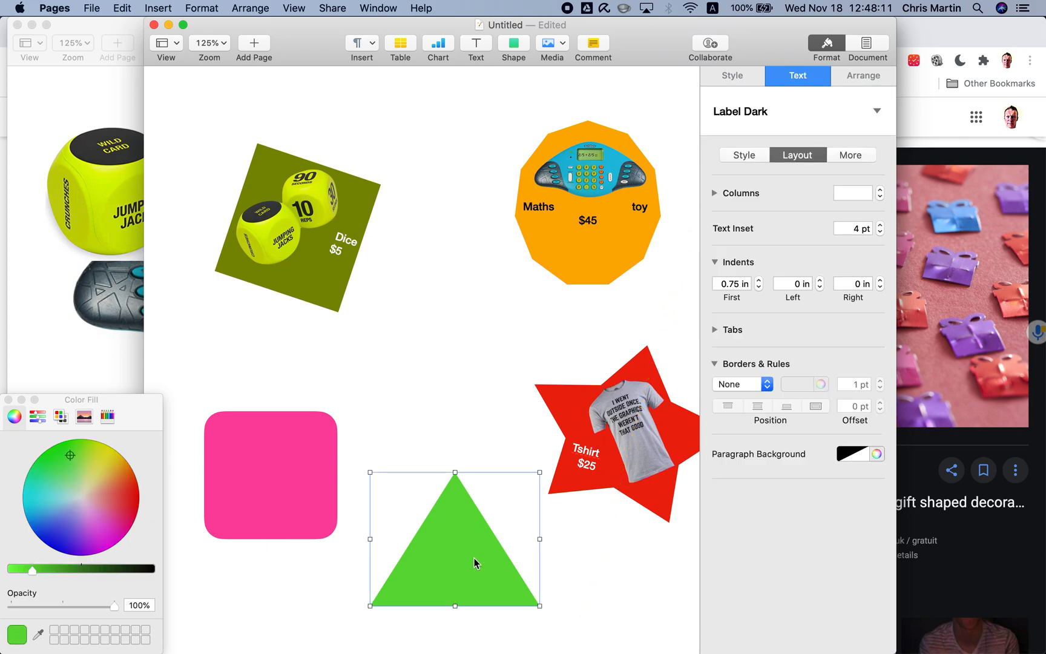
{"action": "key", "text": "super+grave"}
{"action": "left_click", "coordinate": [332, 572]}
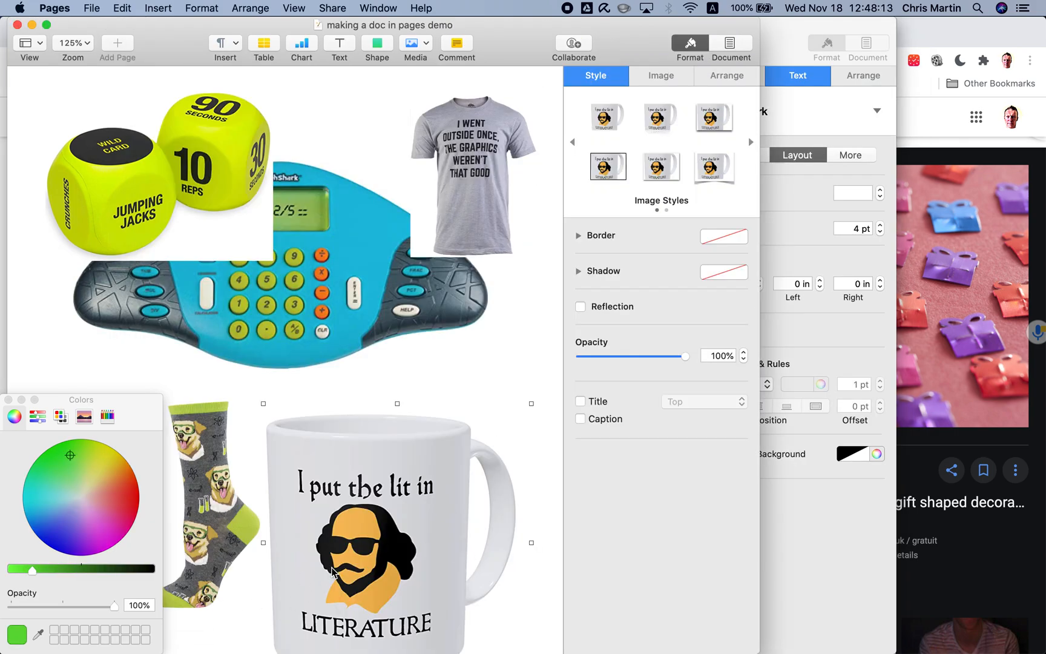
{"action": "key", "text": "super+grave"}
{"action": "key", "text": "super+v"}
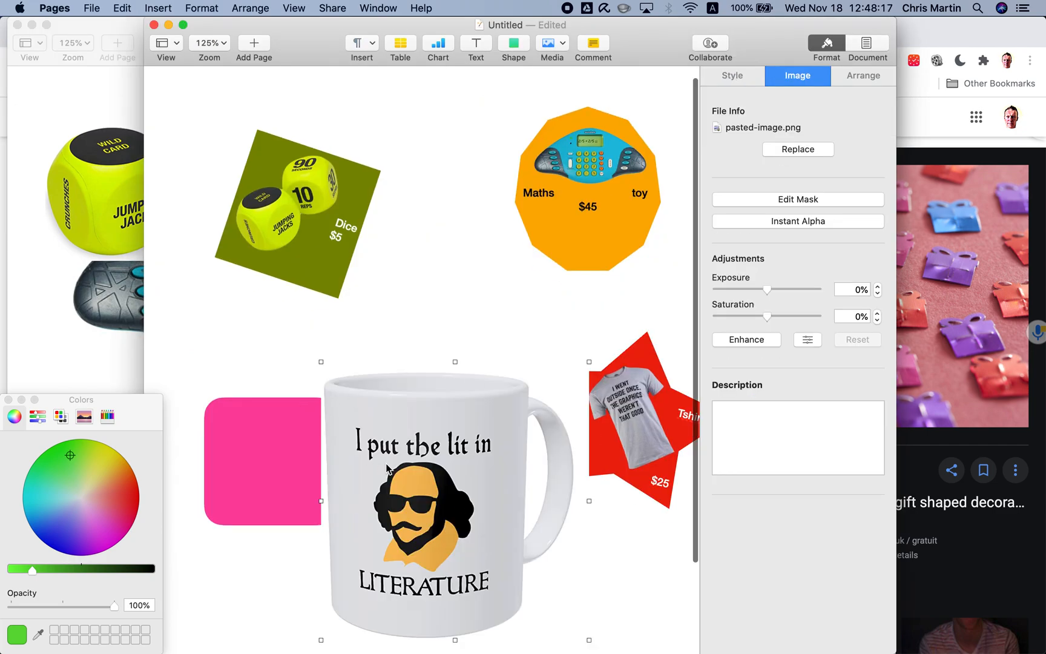
Make the mug picture's white background transparent with Instant Alpha, including the area inside the handle.
{"action": "left_click", "coordinate": [799, 222]}
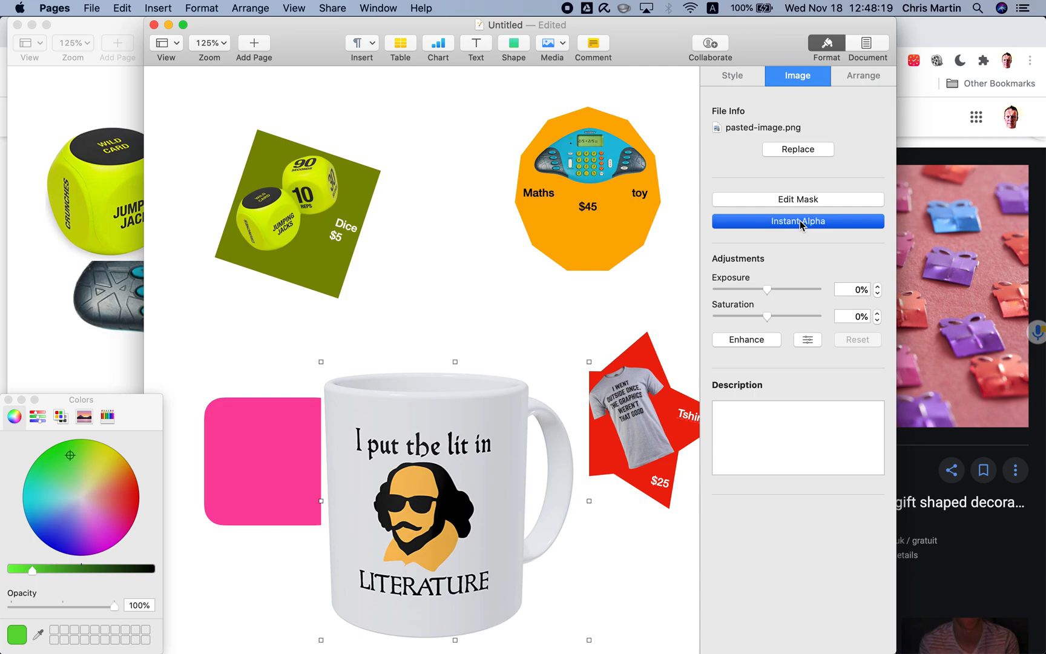
{"action": "left_click_drag", "start_coordinate": [533, 471], "coordinate": [537, 477]}
{"action": "left_click_drag", "start_coordinate": [537, 385], "coordinate": [540, 384]}
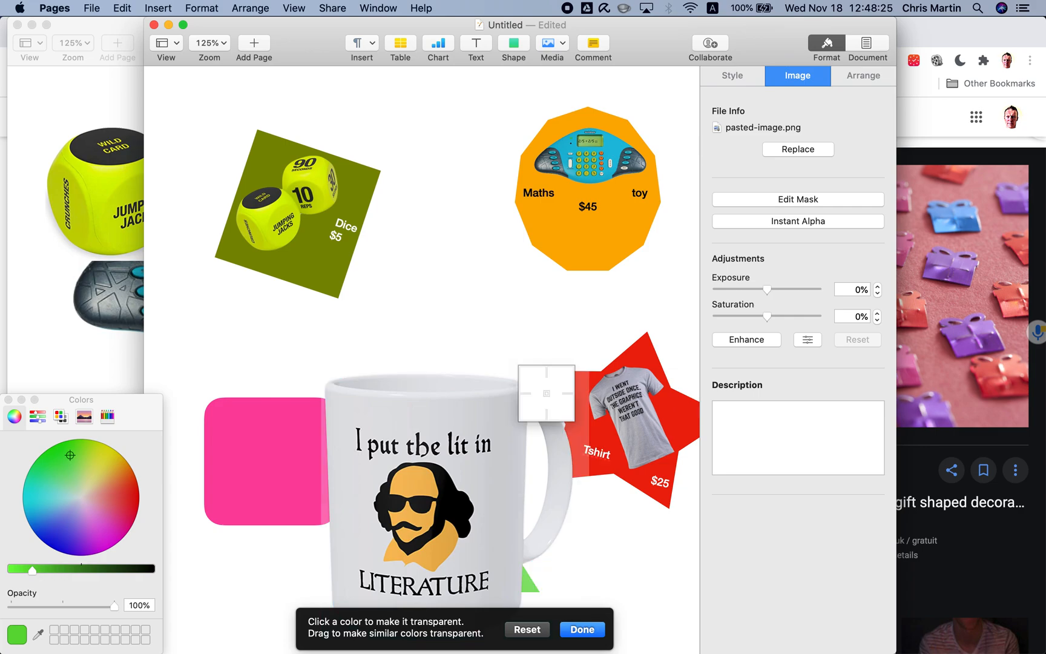
{"action": "left_click", "coordinate": [582, 630]}
Shrink the mug picture and position it inside the lower part of the green triangle.
{"action": "left_click_drag", "start_coordinate": [325, 376], "coordinate": [492, 569]}
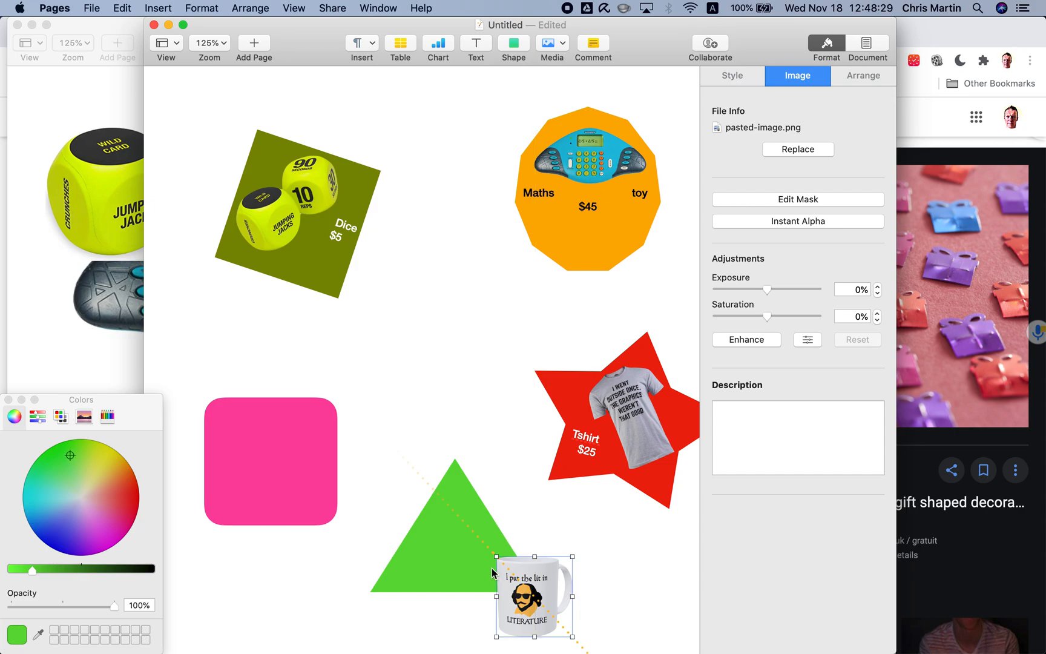
{"action": "left_click_drag", "start_coordinate": [525, 604], "coordinate": [450, 557]}
{"action": "left_click_drag", "start_coordinate": [422, 508], "coordinate": [443, 531]}
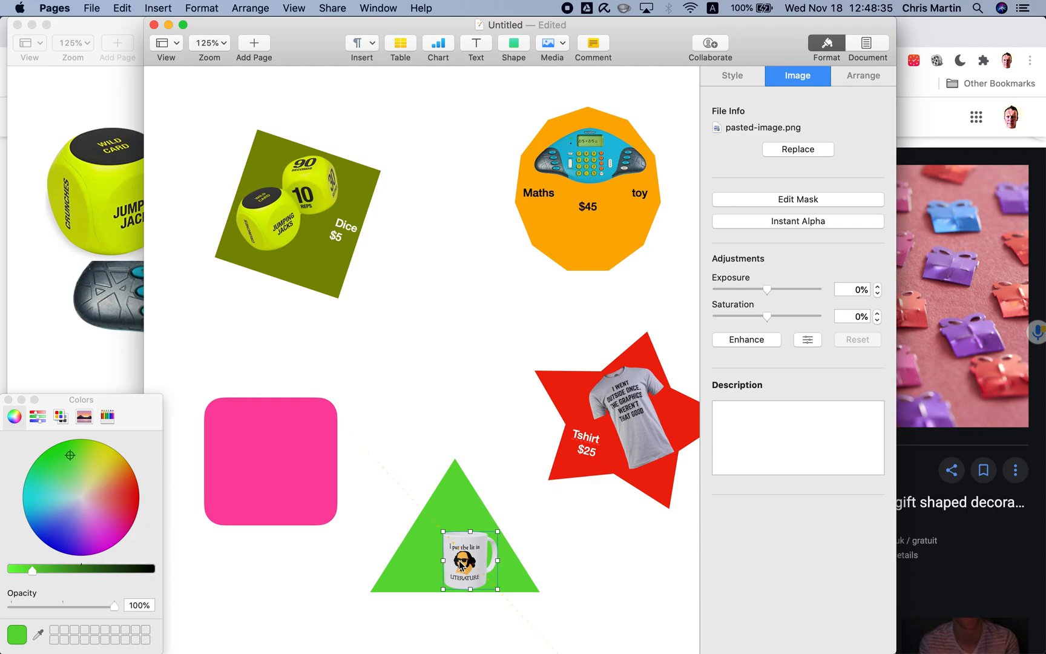
Label the green triangle "Cup" with the price "$20" on the line below.
{"action": "left_click", "coordinate": [448, 520]}
{"action": "type", "text": "cu"}
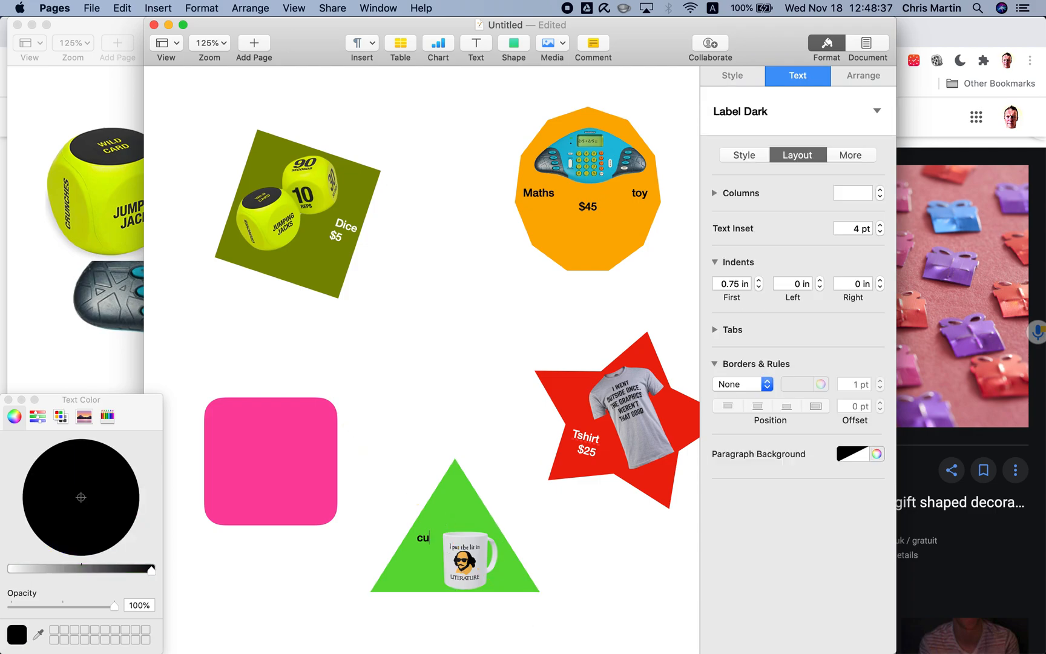
{"action": "type", "text": "p - $20"}
{"action": "key", "text": "BackSpace"}
{"action": "key", "text": "BackSpace"}
Copy the sock picture from the "making a doc in pages demo" document and paste it over the pink rounded square in the poster.
{"action": "key", "text": "super+grave"}
{"action": "left_click", "coordinate": [208, 510]}
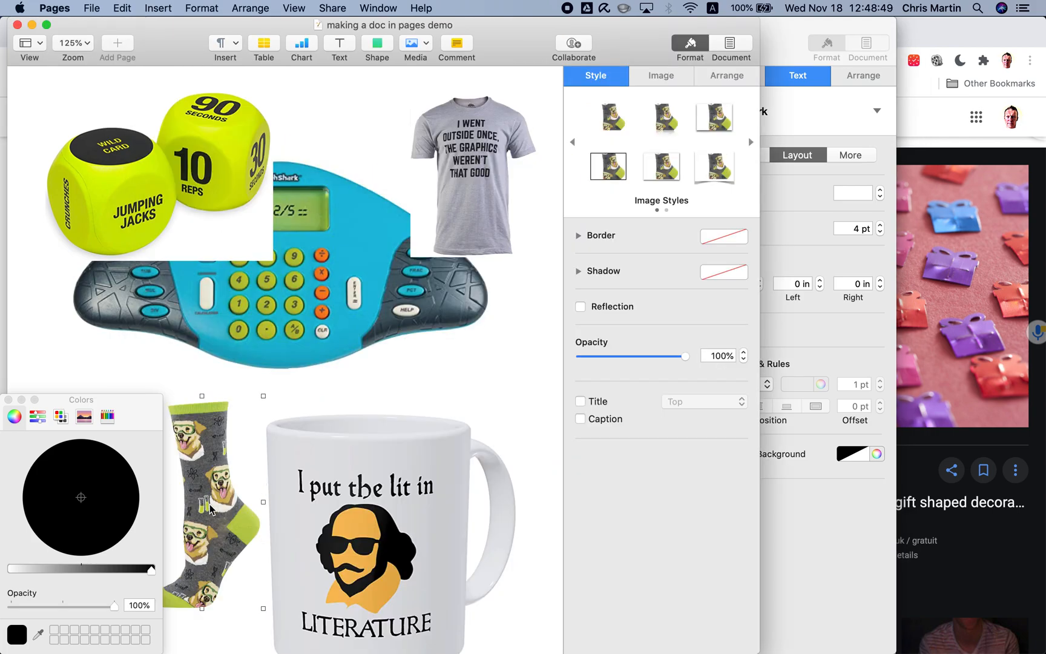
{"action": "key", "text": "super+grave"}
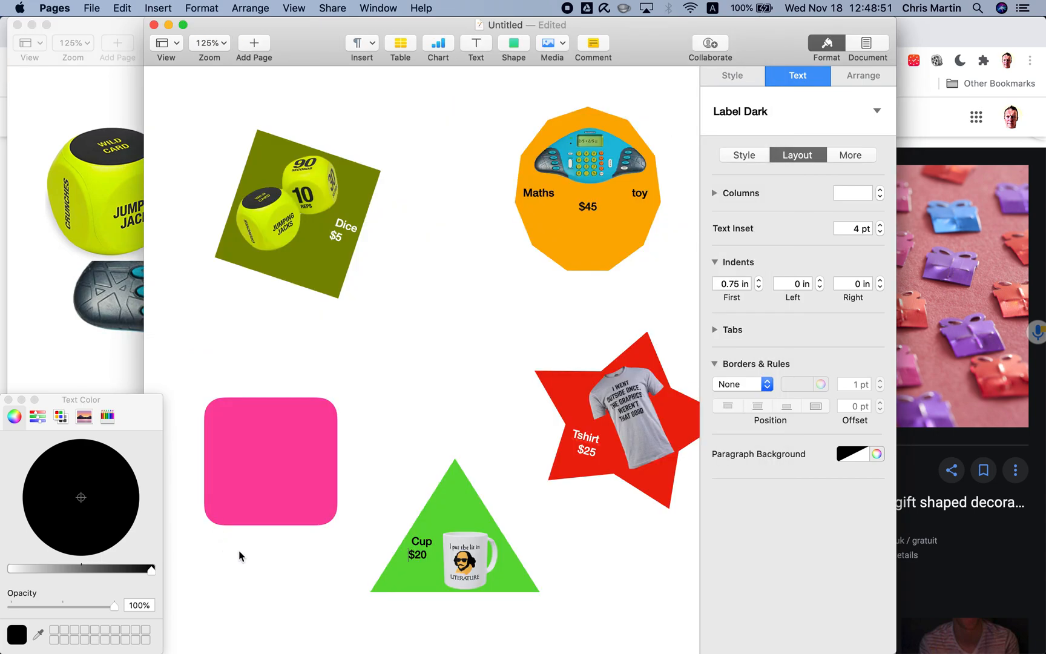
{"action": "left_click", "coordinate": [265, 471]}
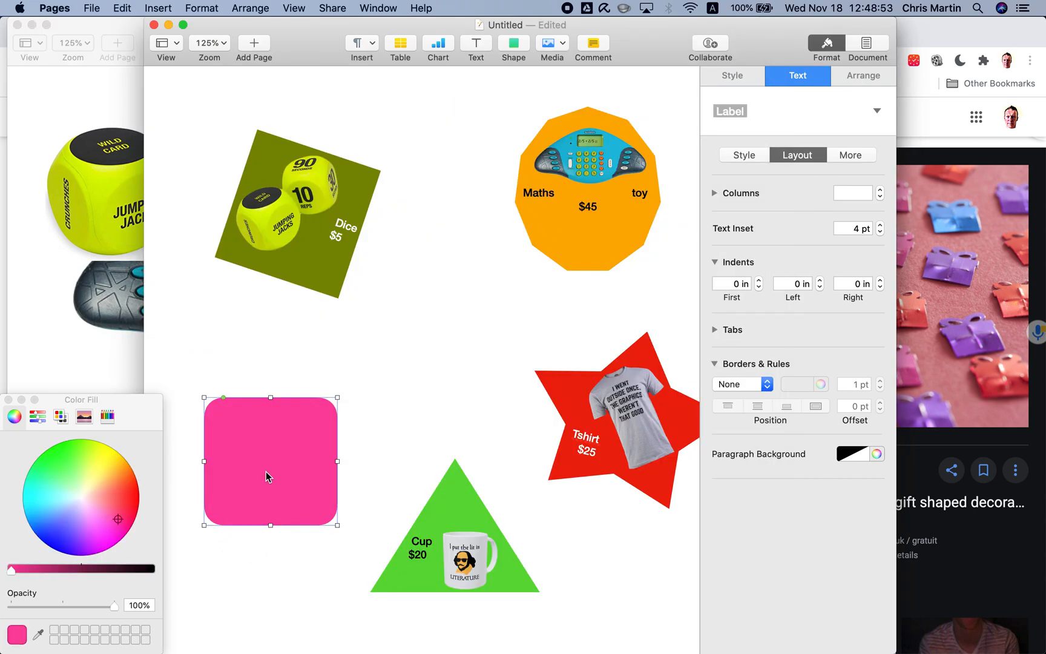
{"action": "key", "text": "super+v"}
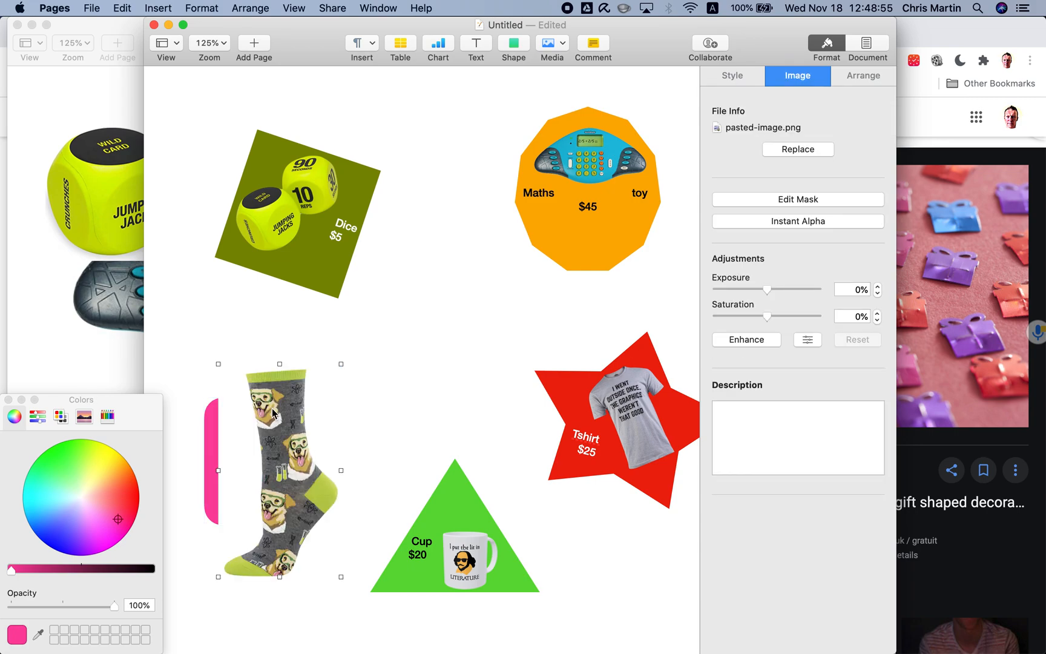
Make the sock picture's white background transparent with Instant Alpha.
{"action": "left_click", "coordinate": [810, 221]}
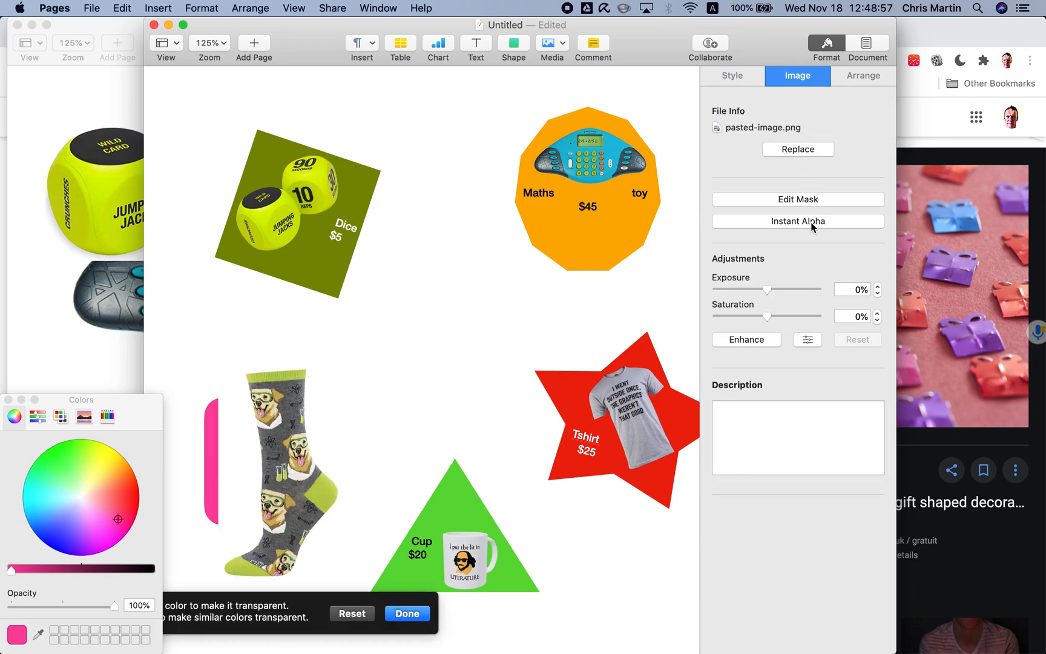
{"action": "mouse_move", "coordinate": [227, 457]}
{"action": "left_mouse_down"}
{"action": "mouse_move", "coordinate": [245, 486]}
{"action": "mouse_move", "coordinate": [238, 466]}
{"action": "left_mouse_up"}
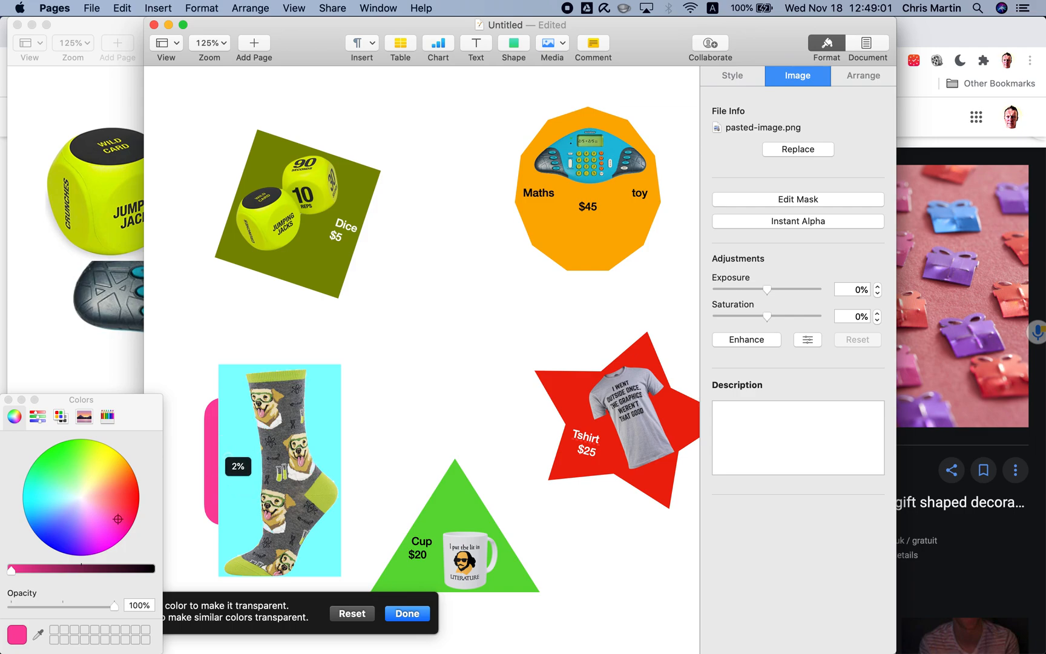
{"action": "left_click_drag", "start_coordinate": [238, 466], "coordinate": [238, 466]}
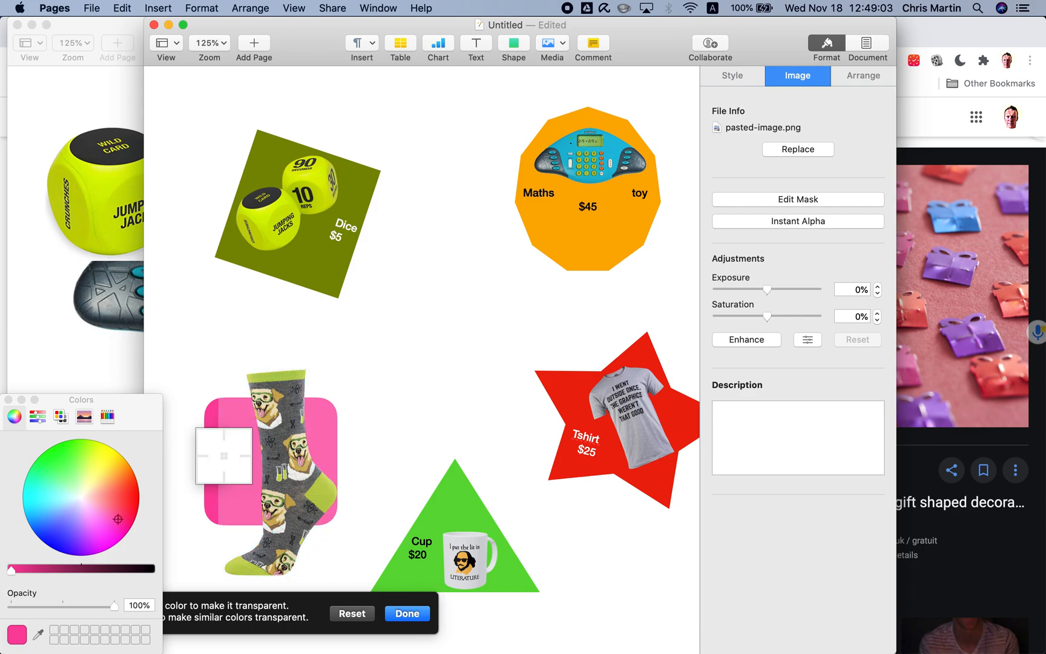
{"action": "left_click", "coordinate": [407, 613]}
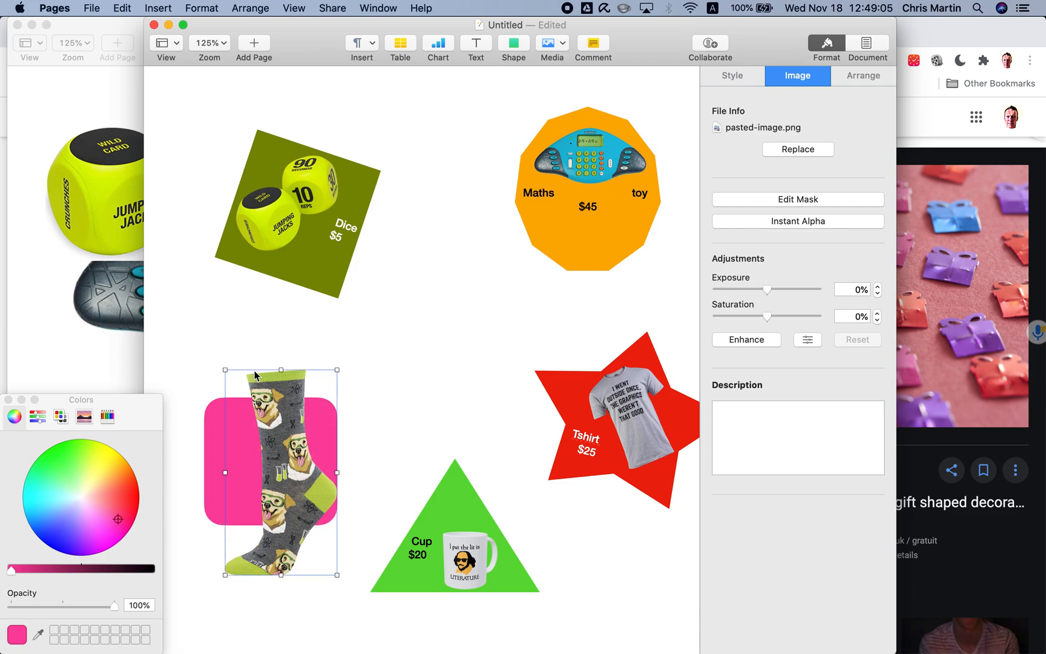
Shrink the sock picture to the height of the pink rounded square and place it along the square's right edge.
{"action": "left_click_drag", "start_coordinate": [224, 367], "coordinate": [286, 448]}
{"action": "left_click_drag", "start_coordinate": [308, 486], "coordinate": [302, 443]}
{"action": "key", "text": "Up"}
{"action": "key", "text": "Right"}
{"action": "key", "text": "Right"}
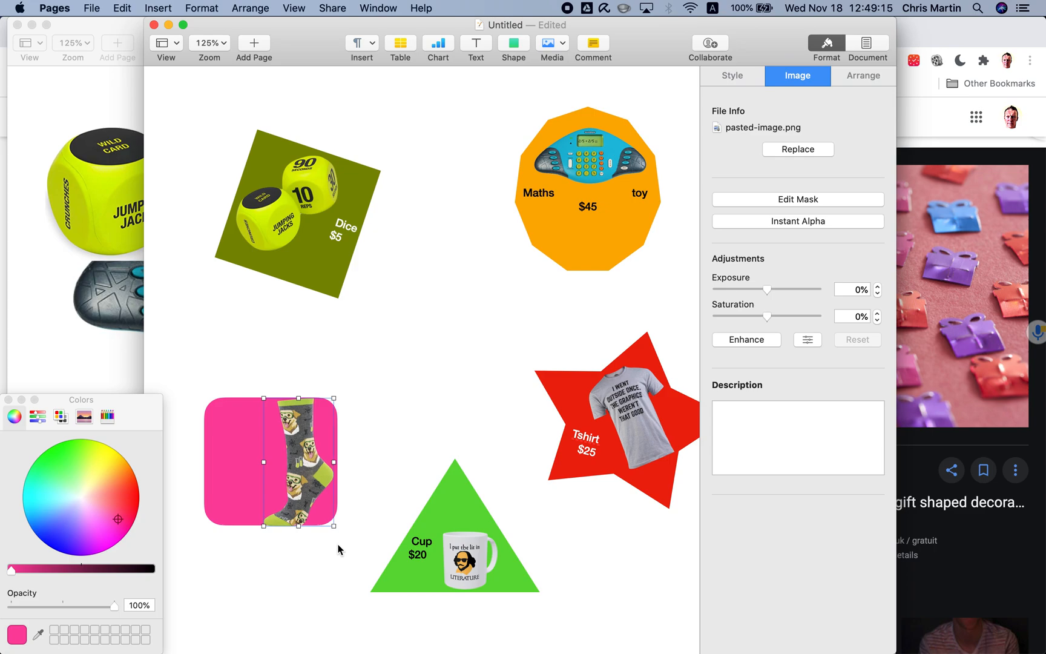
{"action": "key", "text": "shift+Right"}
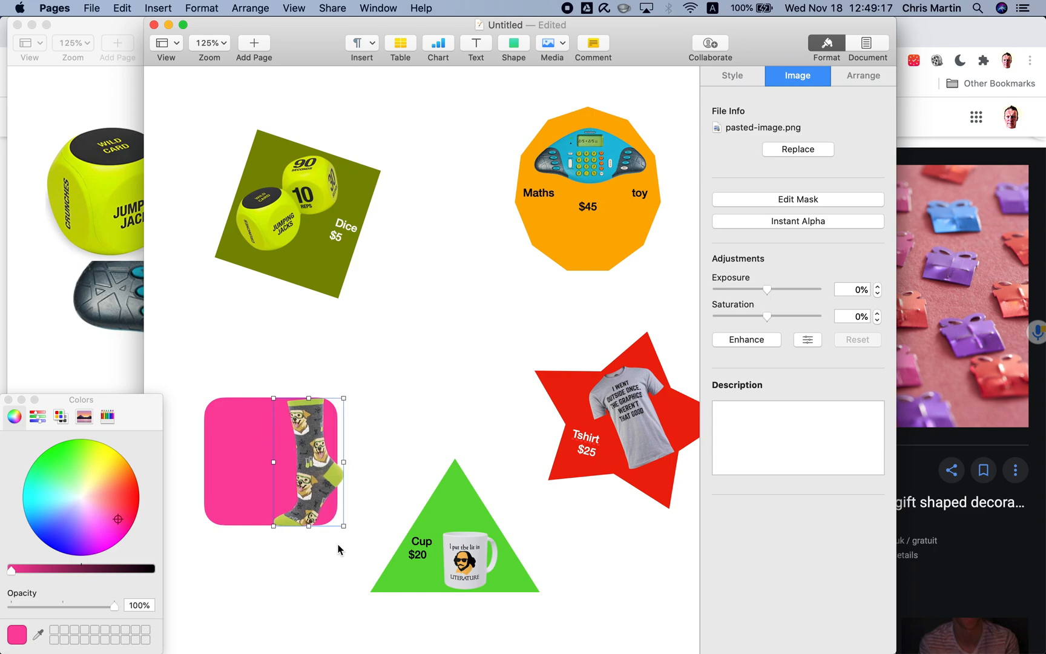
{"action": "key", "text": "shift+Left"}
{"action": "key", "text": "Right"}
{"action": "key", "text": "Right"}
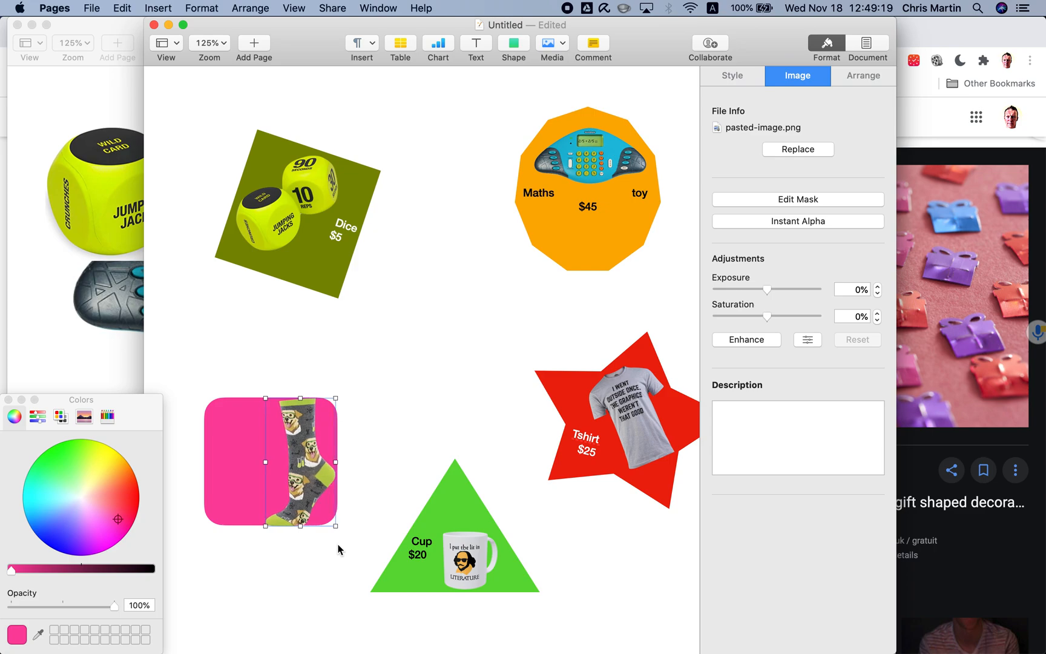
Label the pink rounded square "Socks $30".
{"action": "left_click", "coordinate": [222, 444]}
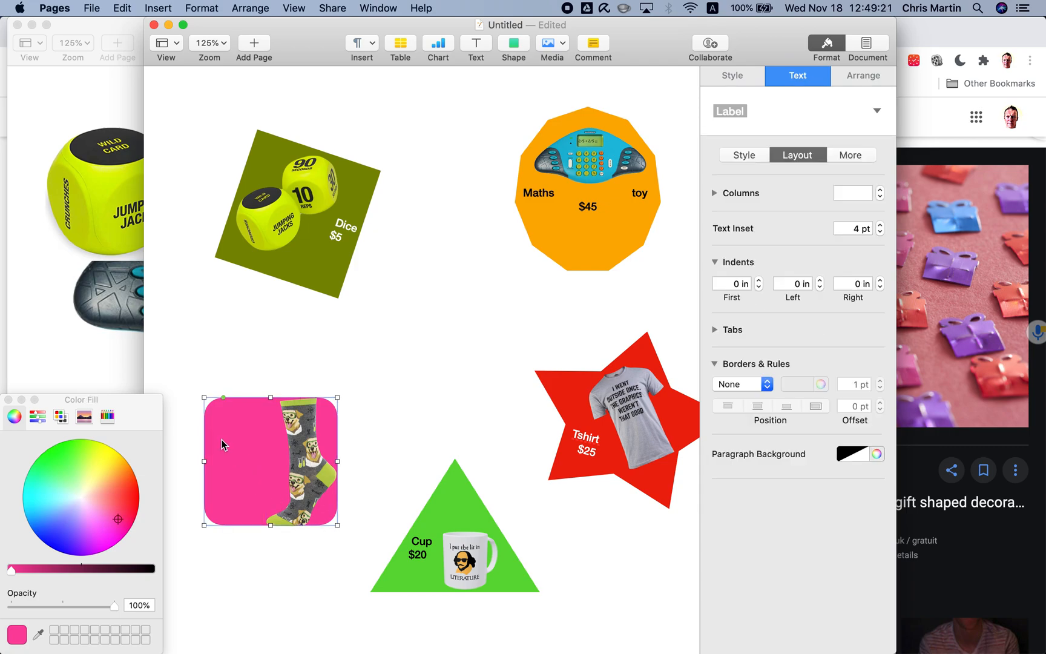
{"action": "double_click", "coordinate": [222, 440]}
{"action": "type", "text": "Socks"}
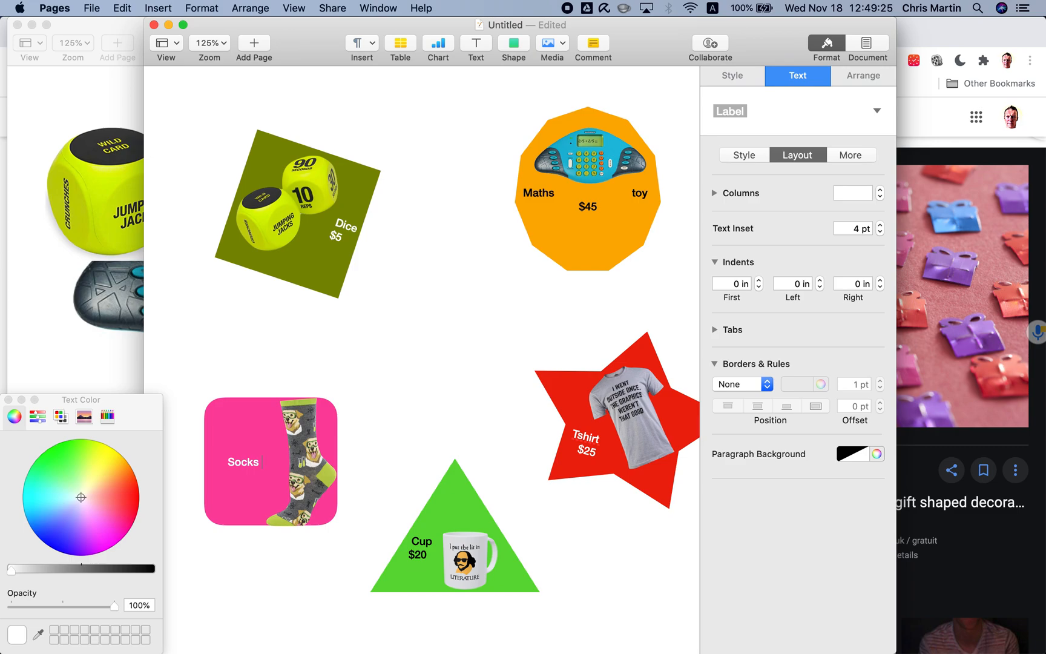
{"action": "type", "text": " $30"}
Group the green triangle with its mug picture.
{"action": "scroll", "coordinate": [407, 430], "scroll_direction": "down", "scroll_amount": 5}
{"action": "mouse_move", "coordinate": [448, 420]}
{"action": "left_mouse_down"}
{"action": "mouse_move", "coordinate": [448, 492]}
{"action": "mouse_move", "coordinate": [453, 430]}
{"action": "mouse_move", "coordinate": [441, 419]}
{"action": "left_mouse_up"}
{"action": "left_click_drag", "start_coordinate": [352, 300], "coordinate": [544, 518]}
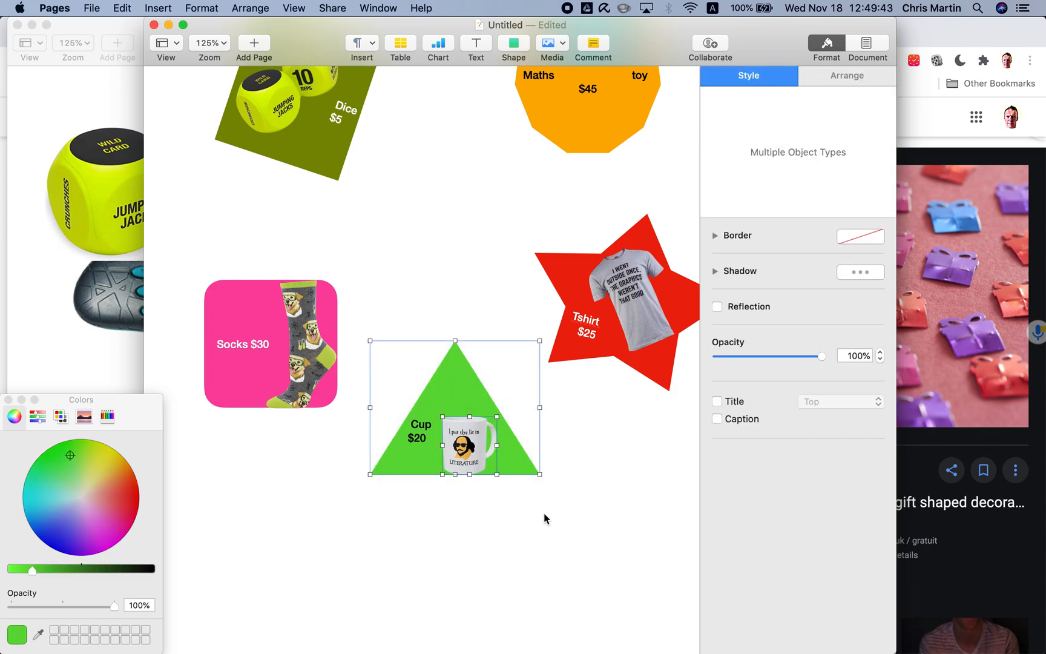
{"action": "right_click", "coordinate": [480, 457]}
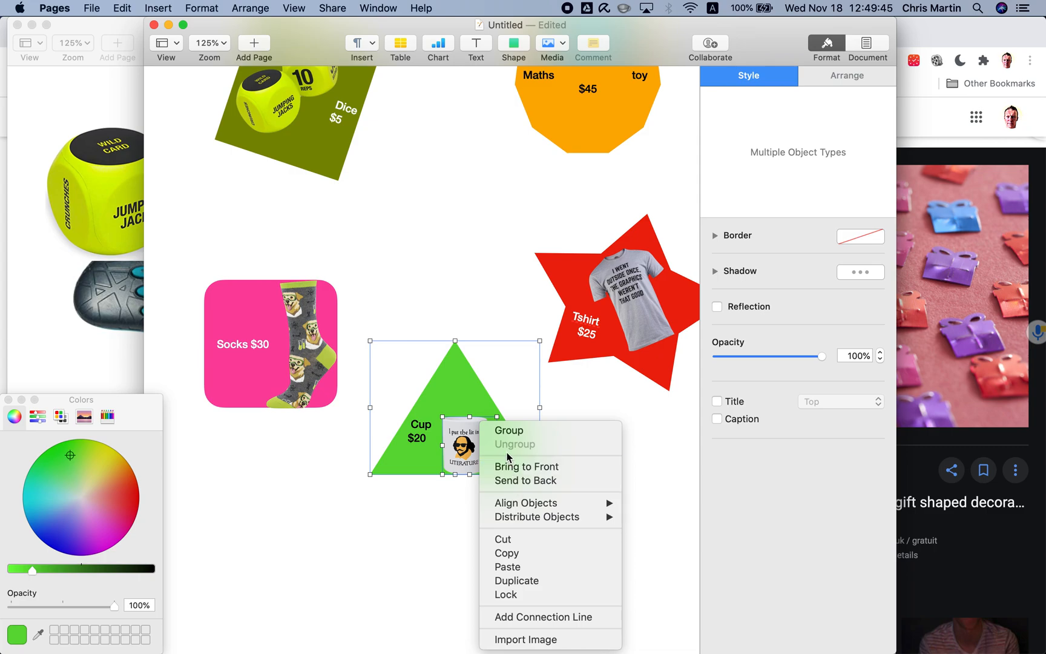
{"action": "left_click", "coordinate": [484, 431]}
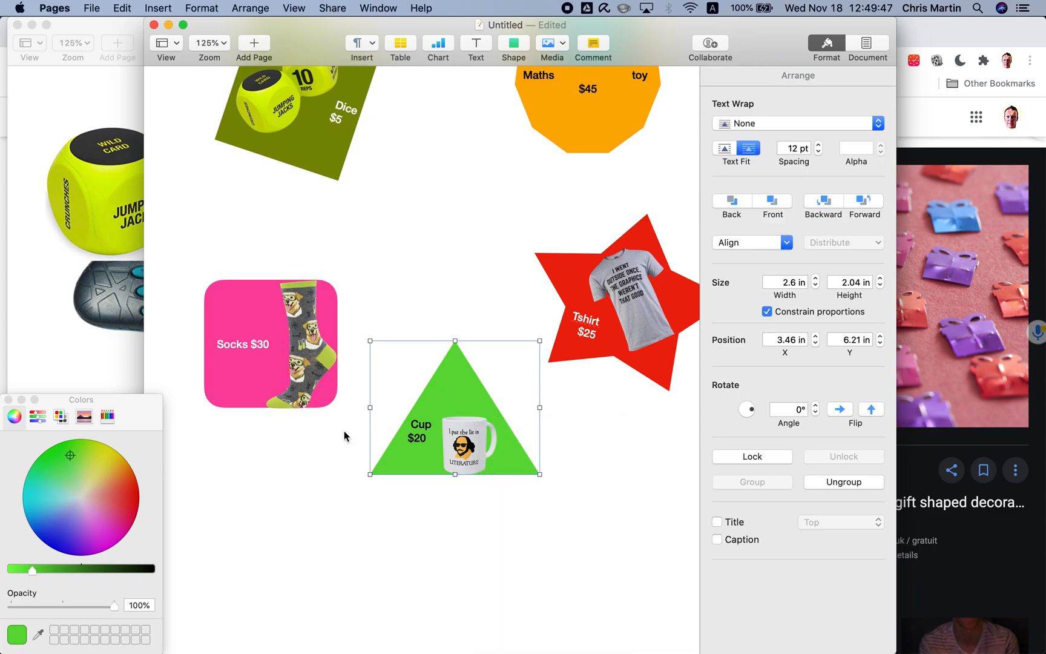
Move the grouped green triangle and mug further down the page, below the socks and T-shirt shapes.
{"action": "left_click", "coordinate": [319, 508]}
{"action": "left_click", "coordinate": [443, 437]}
{"action": "key", "text": "Down"}
{"action": "key", "text": "Down"}
{"action": "key", "text": "Down"}
{"action": "key", "text": "Down"}
{"action": "key", "text": "Down"}
{"action": "key", "text": "Down"}
{"action": "key", "text": "Down"}
{"action": "key", "text": "Down"}
{"action": "key", "text": "Down"}
{"action": "key", "text": "Down"}
{"action": "key", "text": "Down"}
{"action": "key", "text": "Down"}
{"action": "key", "text": "Down"}
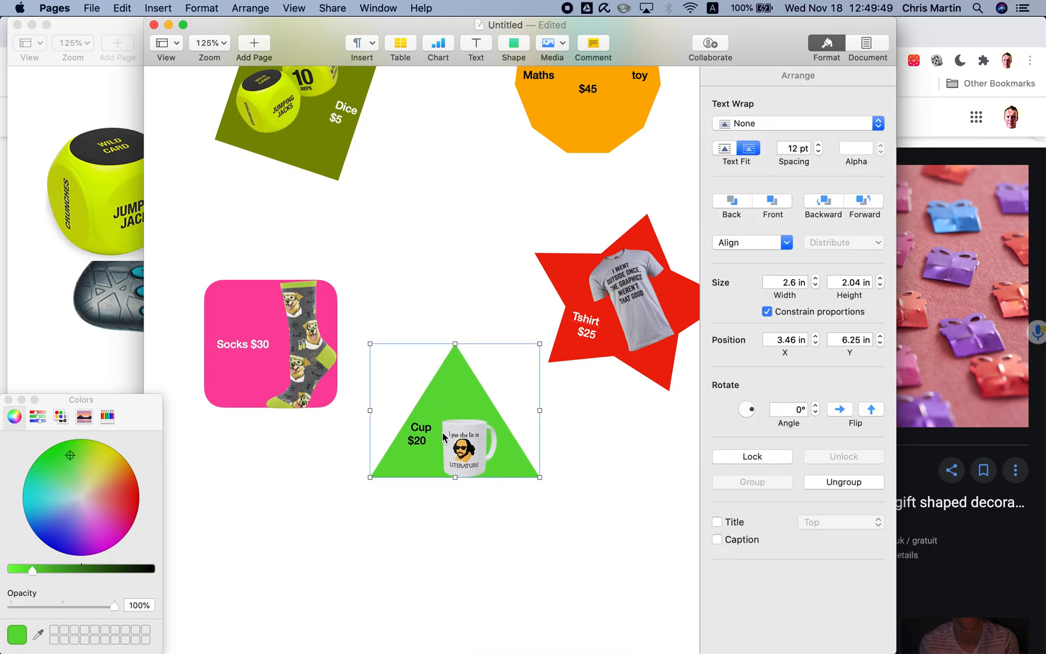
{"action": "scroll", "coordinate": [442, 432], "scroll_direction": "up", "scroll_amount": 1}
{"action": "left_click_drag", "start_coordinate": [441, 432], "coordinate": [452, 508]}
Group the pink rounded square with its sock picture and move the group slightly down and to the left.
{"action": "left_click_drag", "start_coordinate": [201, 267], "coordinate": [346, 439]}
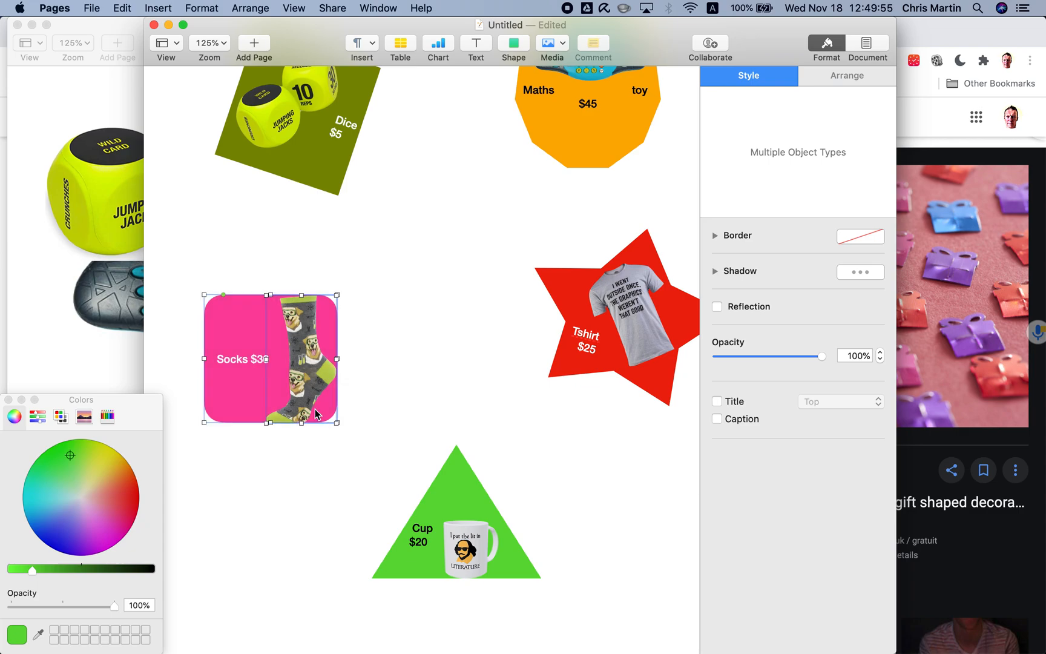
{"action": "right_click", "coordinate": [295, 388]}
{"action": "left_click", "coordinate": [321, 396]}
{"action": "left_click_drag", "start_coordinate": [280, 381], "coordinate": [259, 402]}
Group the red star with its T-shirt picture and move the group slightly down the page.
{"action": "left_click_drag", "start_coordinate": [495, 226], "coordinate": [712, 396]}
{"action": "right_click", "coordinate": [596, 330]}
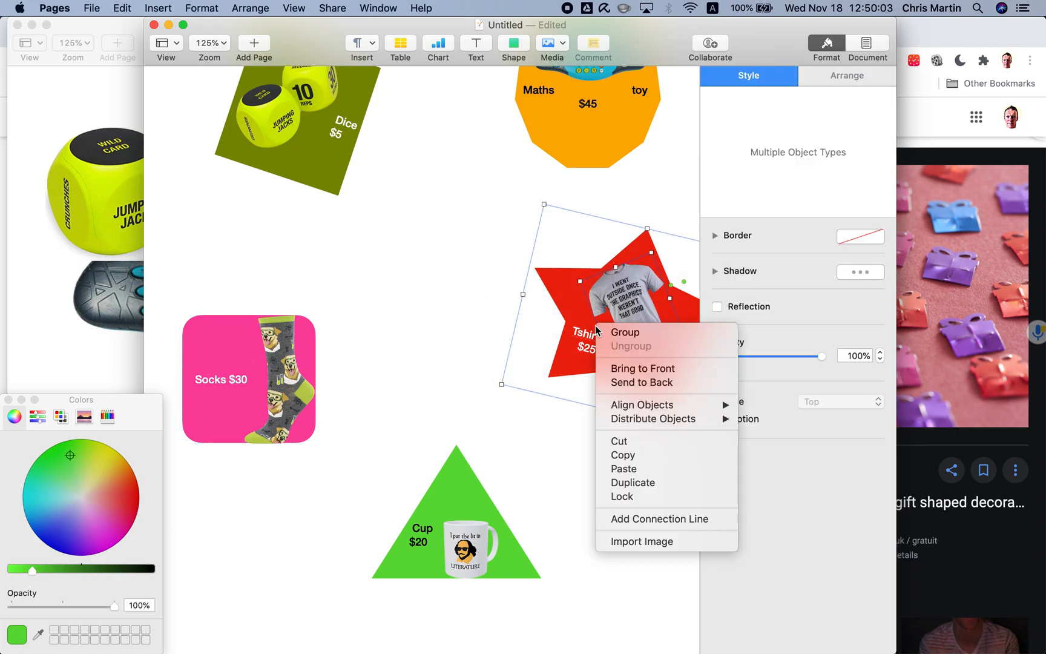
{"action": "left_click", "coordinate": [617, 333]}
{"action": "left_click_drag", "start_coordinate": [612, 319], "coordinate": [628, 380]}
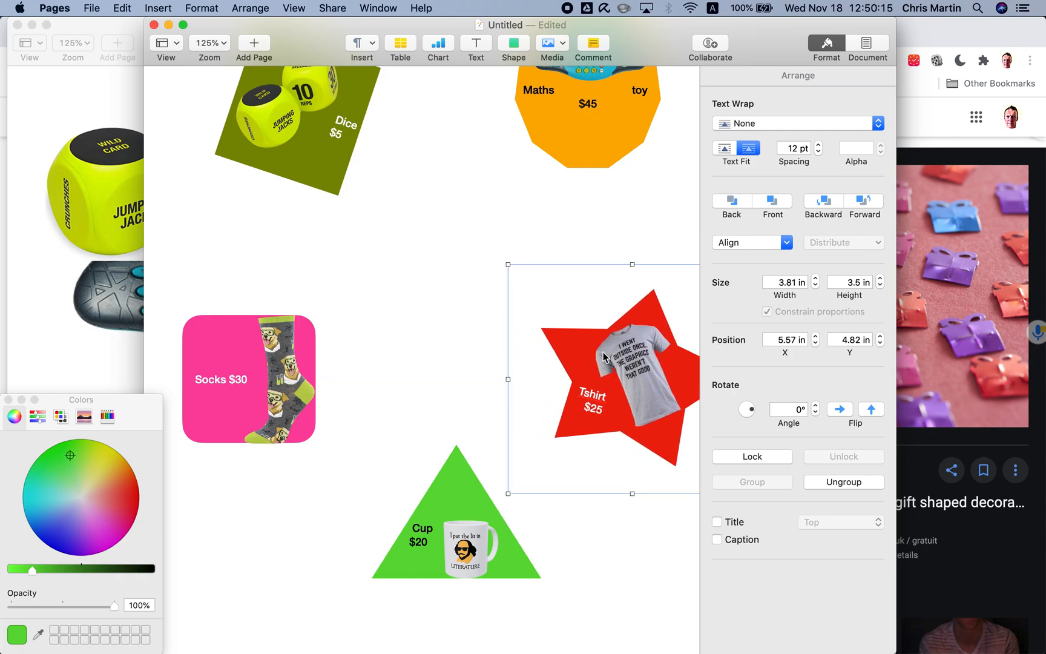
Group the olive green square with its dice picture and shift the group slightly to the left.
{"action": "left_click", "coordinate": [336, 139]}
{"action": "left_click_drag", "start_coordinate": [416, 238], "coordinate": [187, 112]}
{"action": "right_click", "coordinate": [288, 211]}
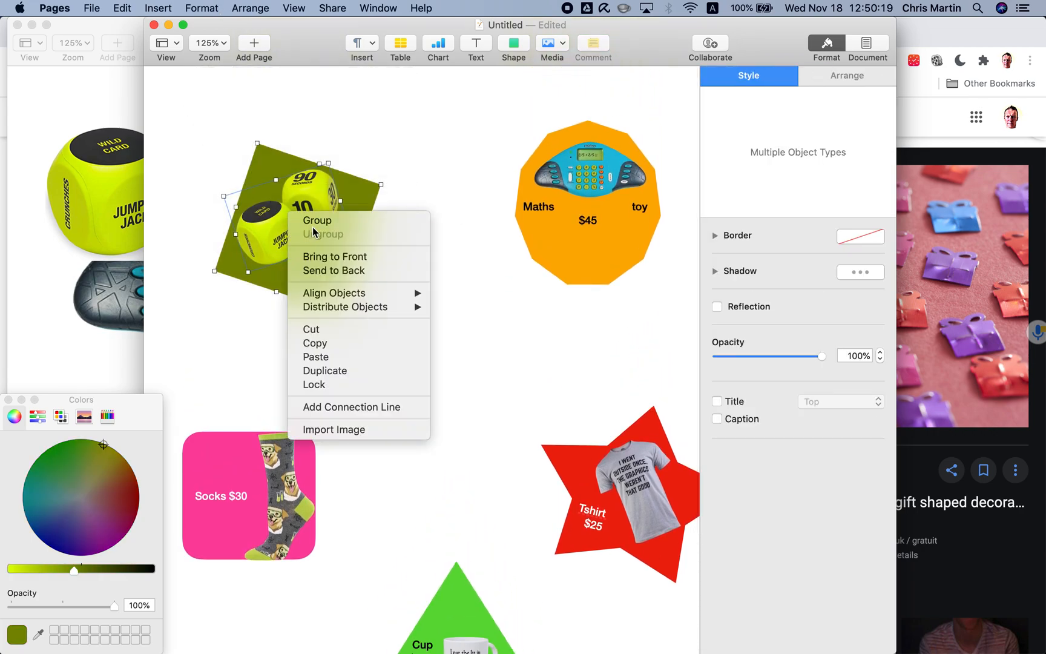
{"action": "left_click", "coordinate": [315, 220]}
{"action": "mouse_move", "coordinate": [314, 226]}
{"action": "left_mouse_down"}
{"action": "mouse_move", "coordinate": [319, 241]}
{"action": "mouse_move", "coordinate": [295, 243]}
{"action": "mouse_move", "coordinate": [313, 245]}
{"action": "left_mouse_up"}
Group the orange polygon with its maths toy picture and move the group slightly right and down.
{"action": "left_click", "coordinate": [538, 218]}
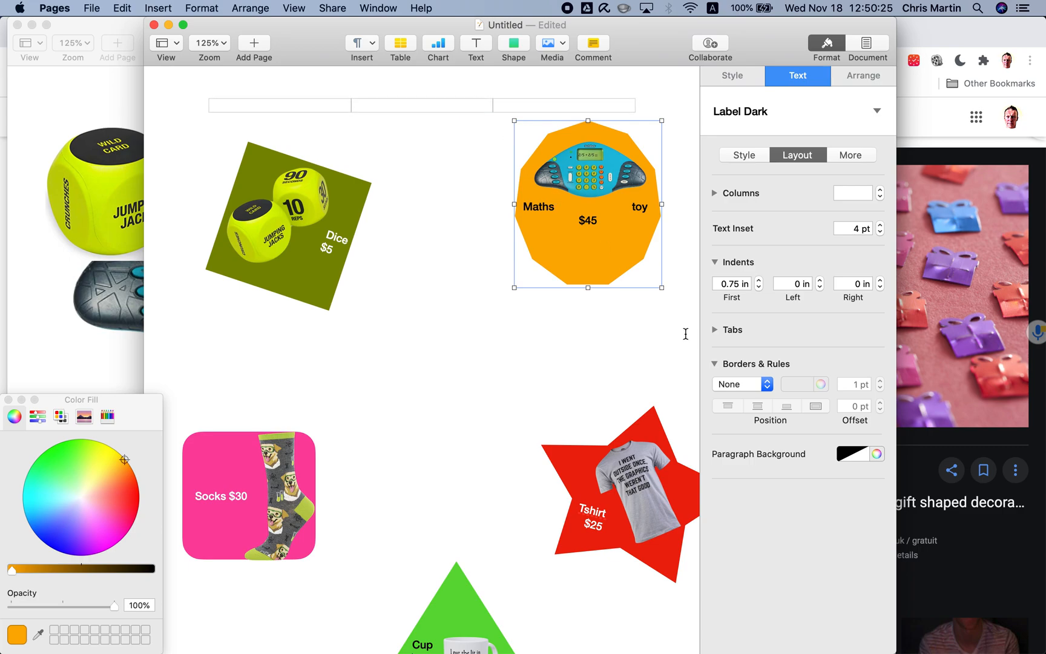
{"action": "left_click", "coordinate": [678, 292]}
{"action": "left_click_drag", "start_coordinate": [678, 292], "coordinate": [475, 106]}
{"action": "right_click", "coordinate": [544, 176]}
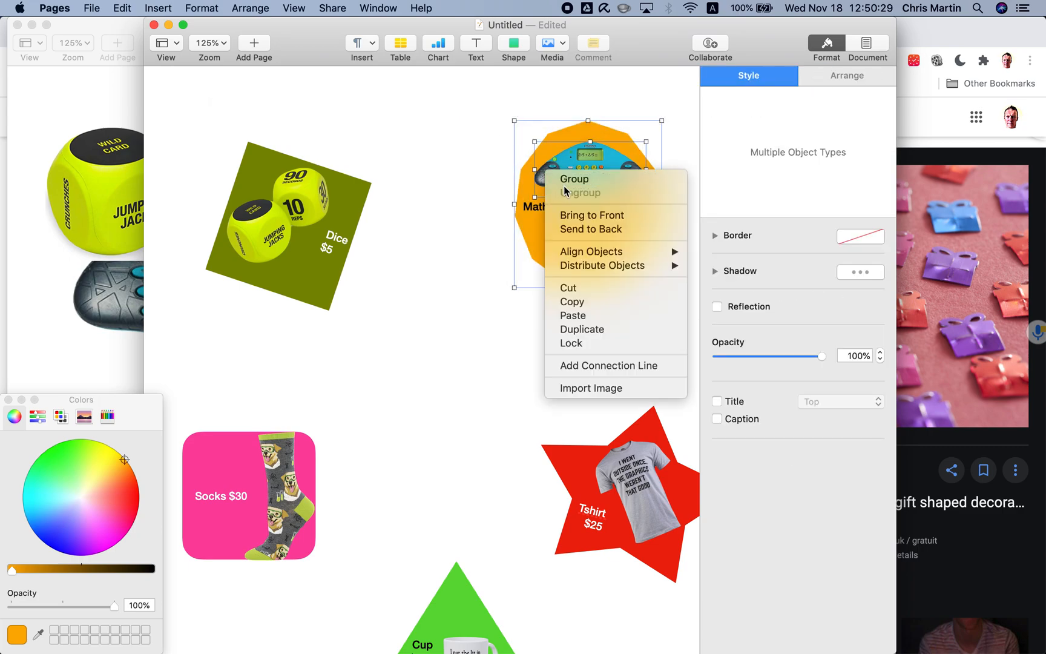
{"action": "left_click", "coordinate": [564, 179]}
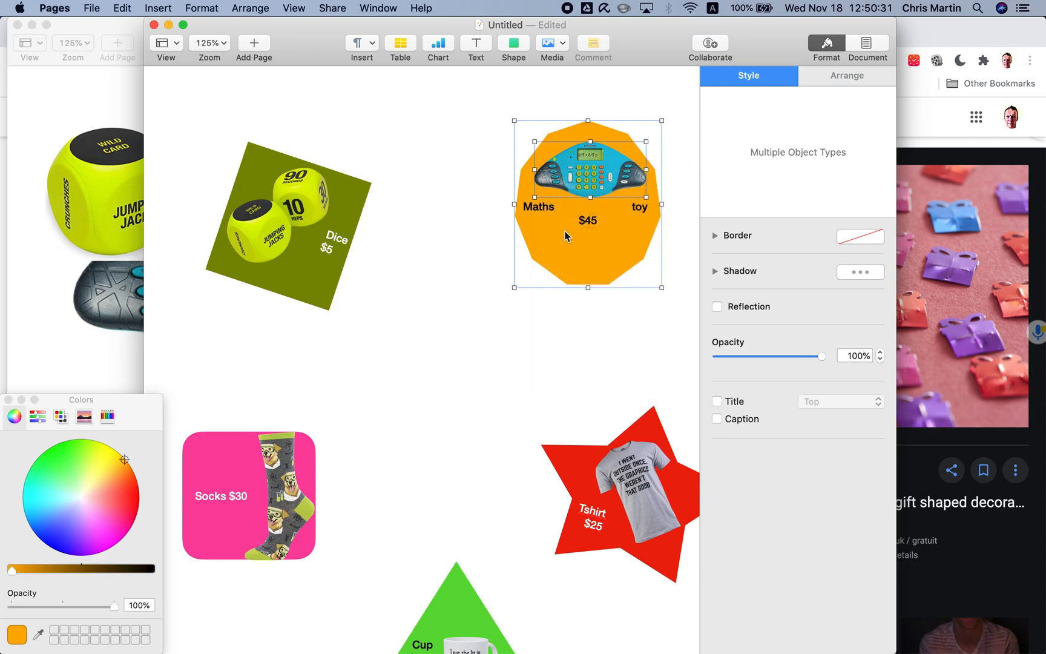
{"action": "left_click", "coordinate": [520, 334]}
{"action": "left_click", "coordinate": [552, 247]}
{"action": "left_click_drag", "start_coordinate": [553, 247], "coordinate": [580, 255]}
Insert a 2D pie chart with the multicoloured style onto the poster page.
{"action": "left_click", "coordinate": [441, 390]}
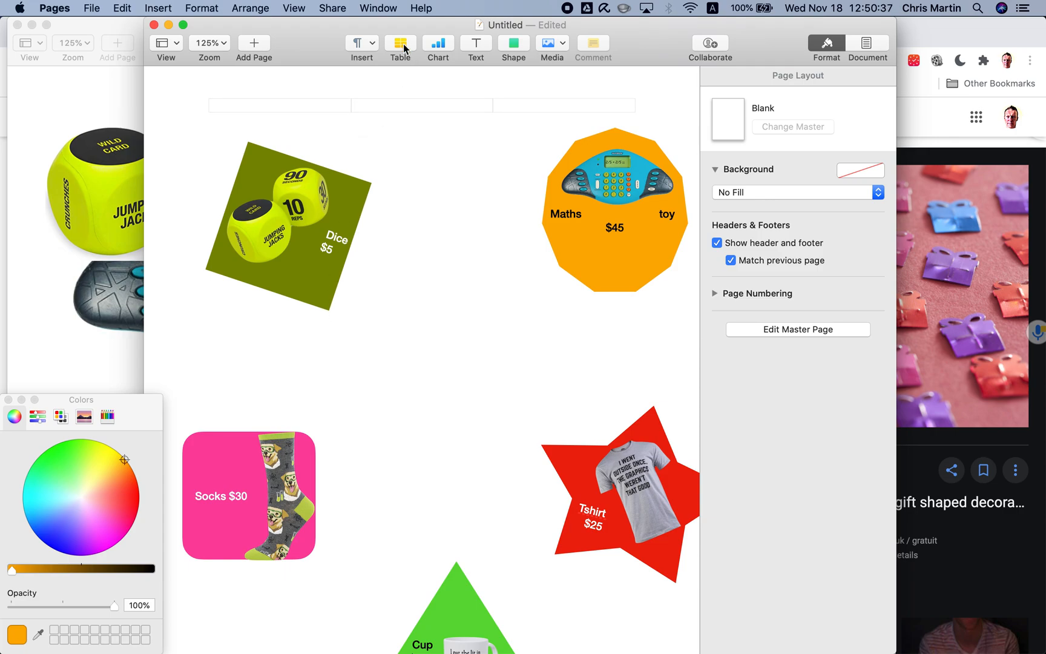
{"action": "left_click", "coordinate": [438, 43]}
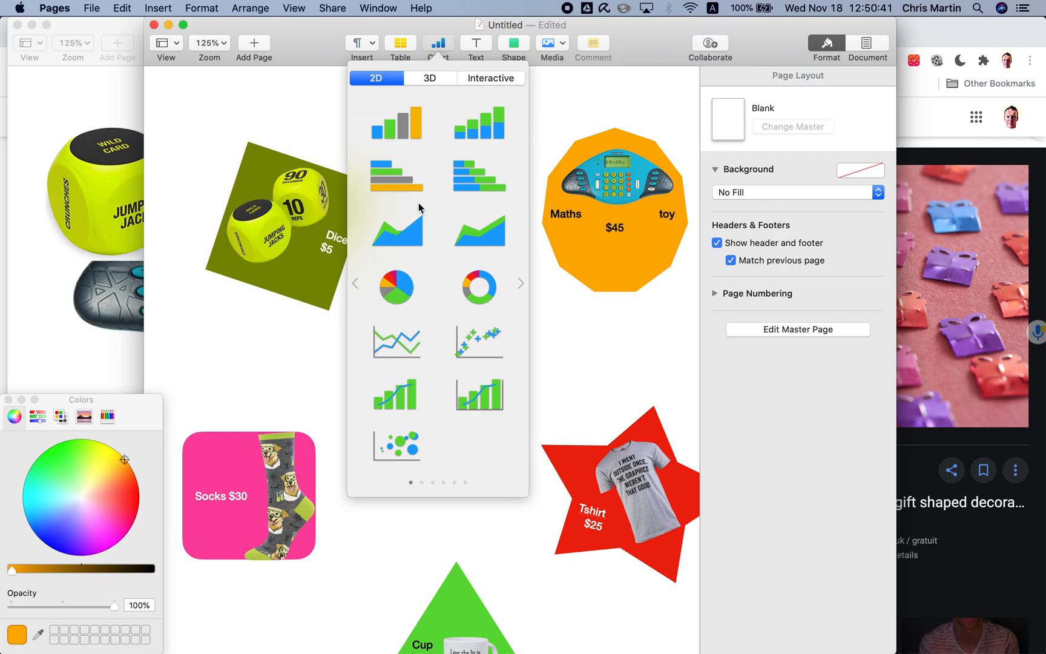
{"action": "scroll", "coordinate": [418, 207], "scroll_direction": "right", "scroll_amount": 5}
{"action": "scroll", "coordinate": [419, 208], "scroll_direction": "left", "scroll_amount": 5}
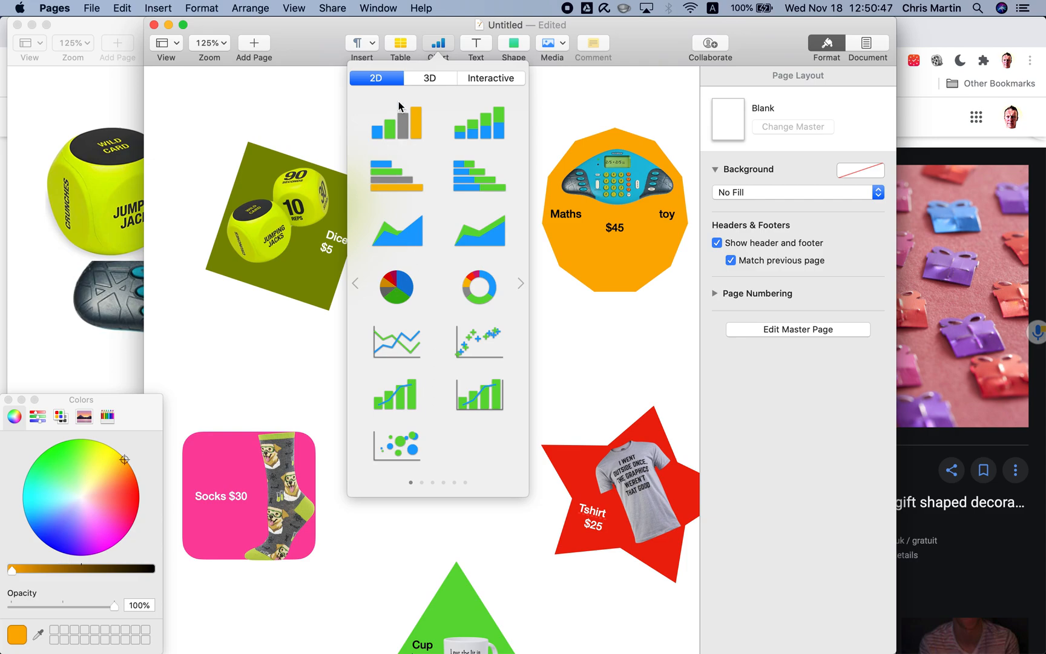
{"action": "left_click", "coordinate": [398, 288]}
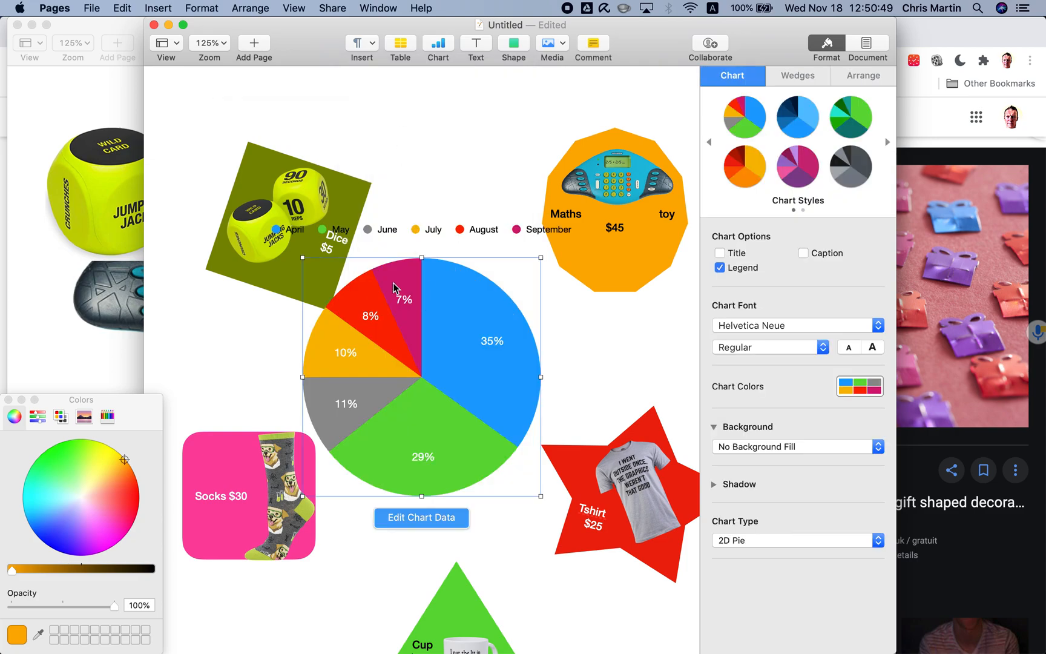
Open the pie chart's data for editing, rename the April column as "Dice" and set its value to 5.
{"action": "left_click", "coordinate": [409, 521]}
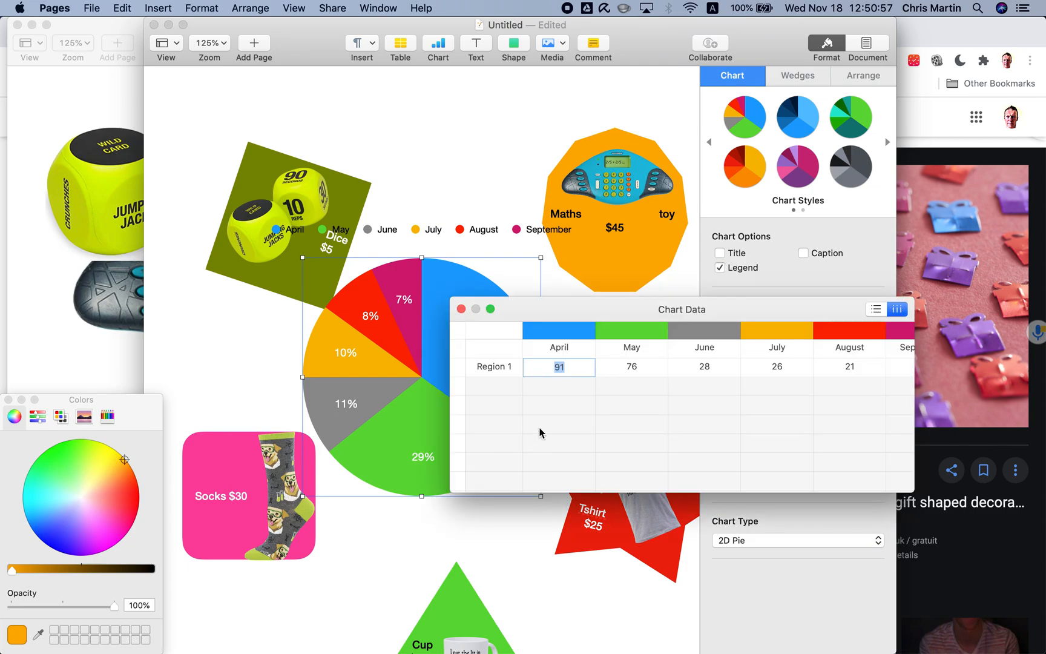
{"action": "left_click", "coordinate": [557, 350]}
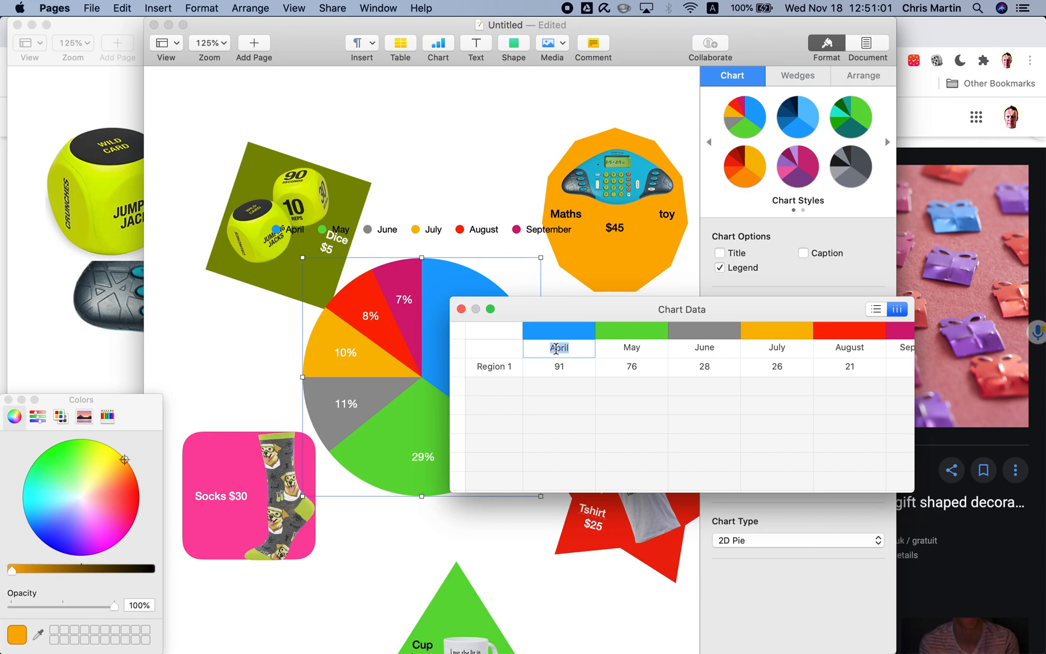
{"action": "type", "text": "Dice"}
{"action": "left_click", "coordinate": [560, 372]}
{"action": "left_click", "coordinate": [559, 369]}
{"action": "type", "text": "5"}
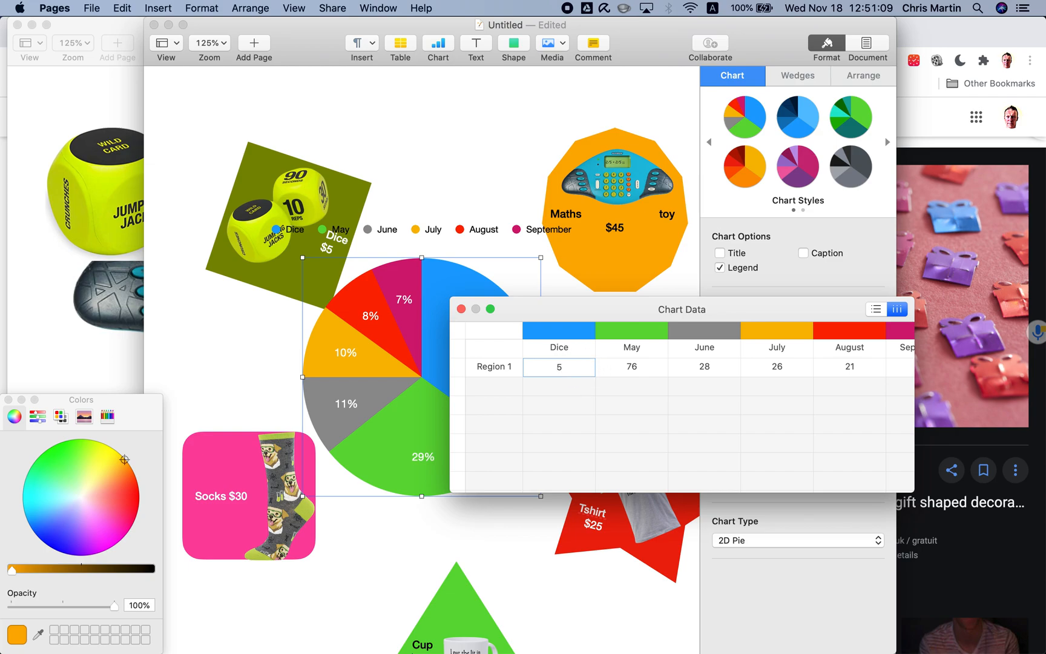
Rename the May column in the chart data as "Maths Toy" and set its value to 45.
{"action": "left_click", "coordinate": [625, 344]}
{"action": "left_click", "coordinate": [625, 344]}
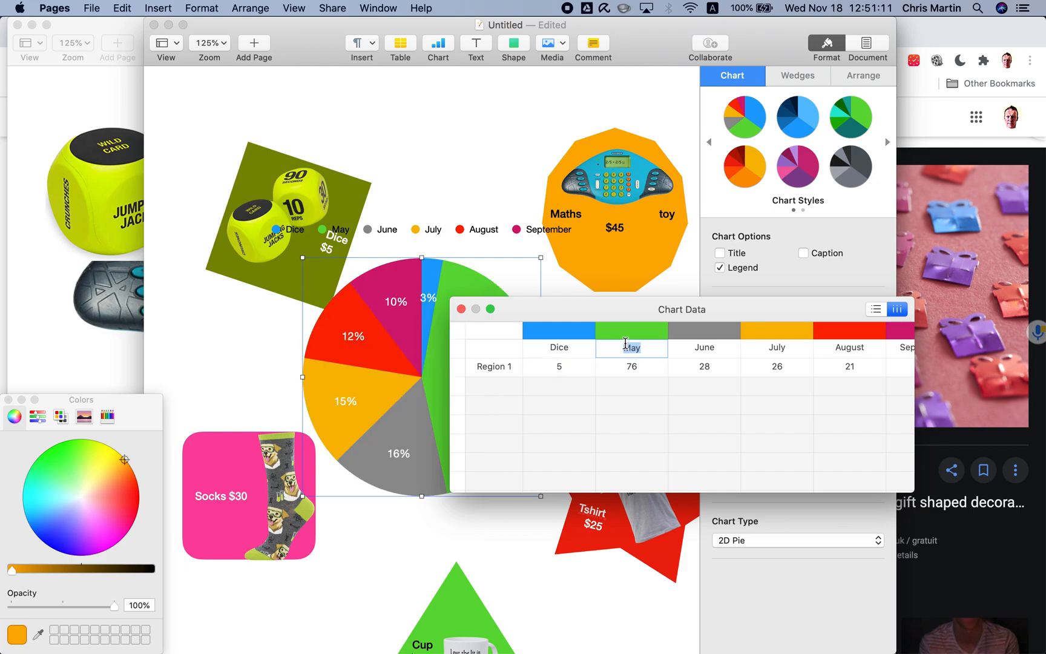
{"action": "type", "text": "Maths Toy"}
{"action": "left_click", "coordinate": [629, 368]}
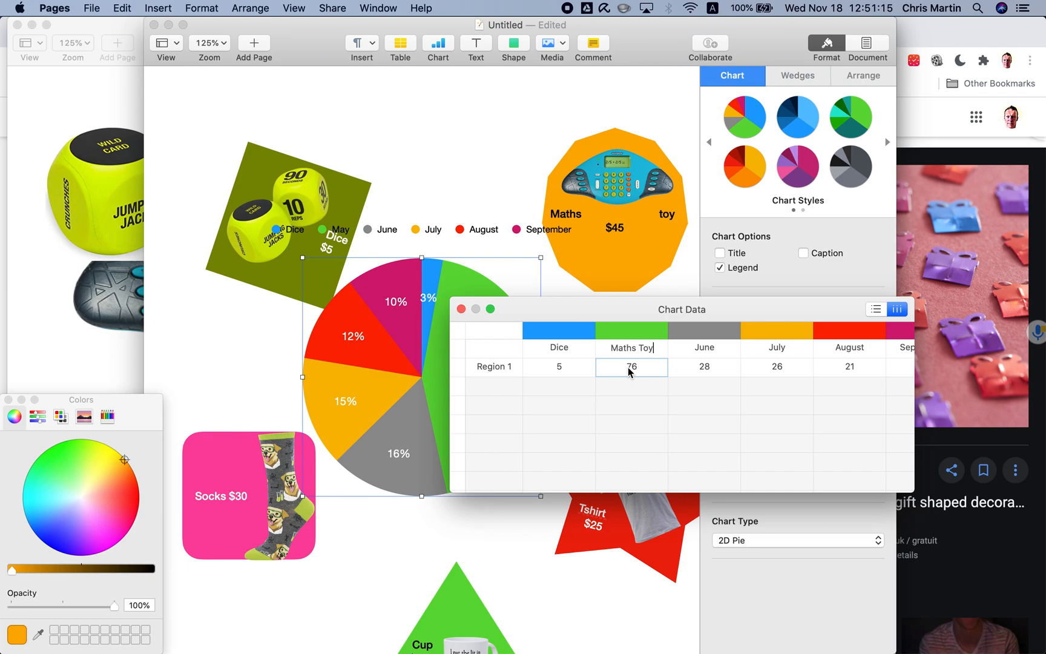
{"action": "type", "text": "45"}
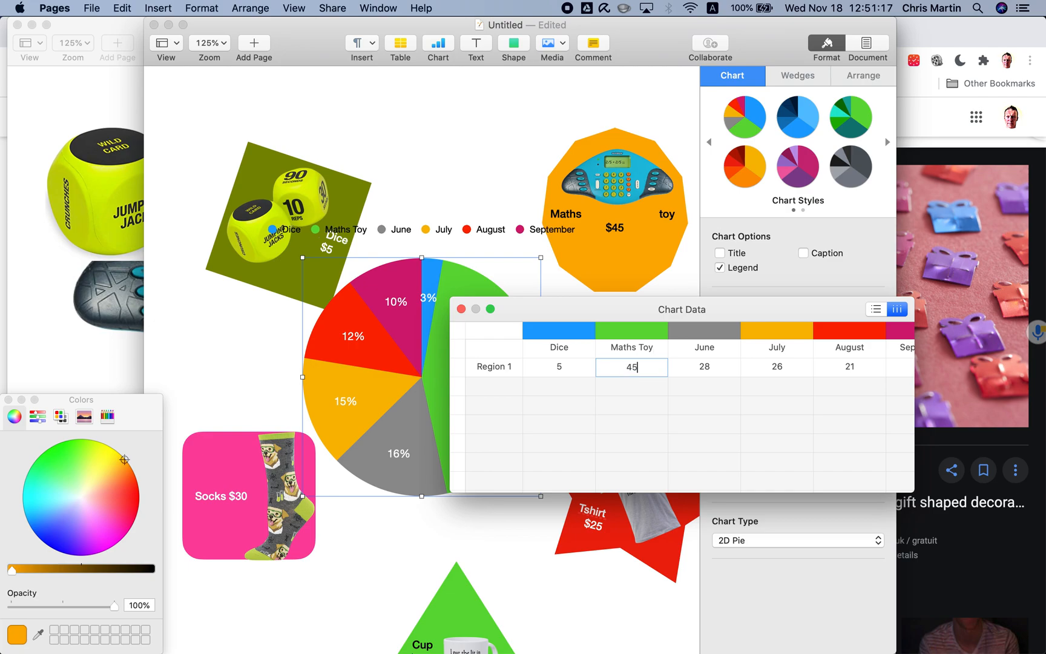
Rename the June column as "Socks" with value 30, and move the chart data window up and to the left.
{"action": "left_click", "coordinate": [700, 351]}
{"action": "type", "text": "Socks"}
{"action": "left_click", "coordinate": [706, 366]}
{"action": "type", "text": "30"}
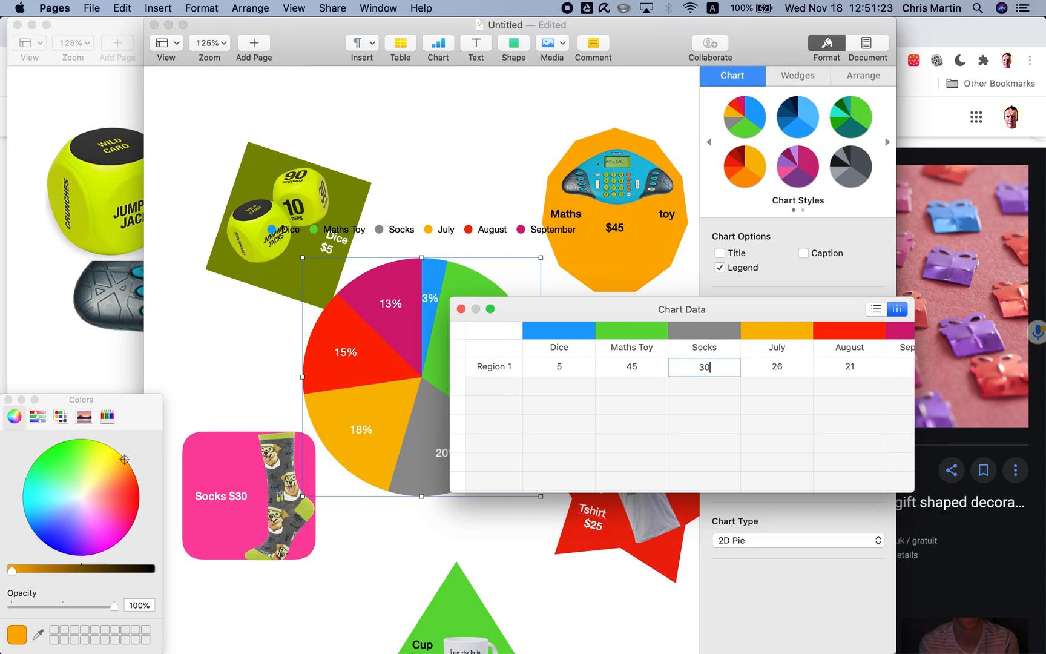
{"action": "left_click_drag", "start_coordinate": [674, 306], "coordinate": [468, 178]}
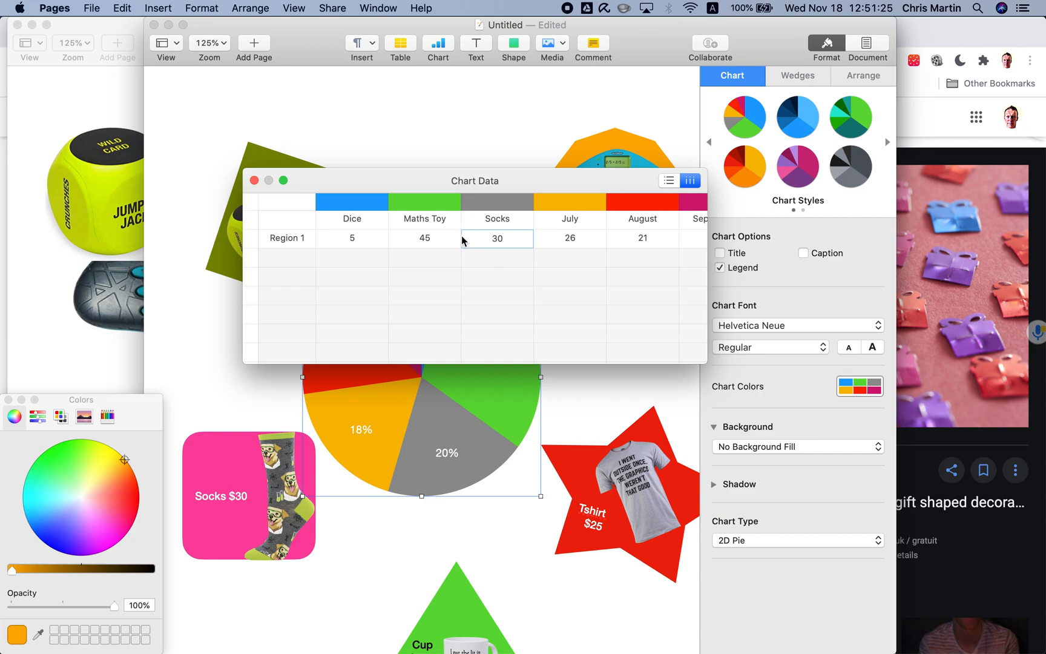
{"action": "left_click", "coordinate": [566, 230]}
{"action": "key", "text": "BackSpace"}
{"action": "type", "text": "Tshirt"}
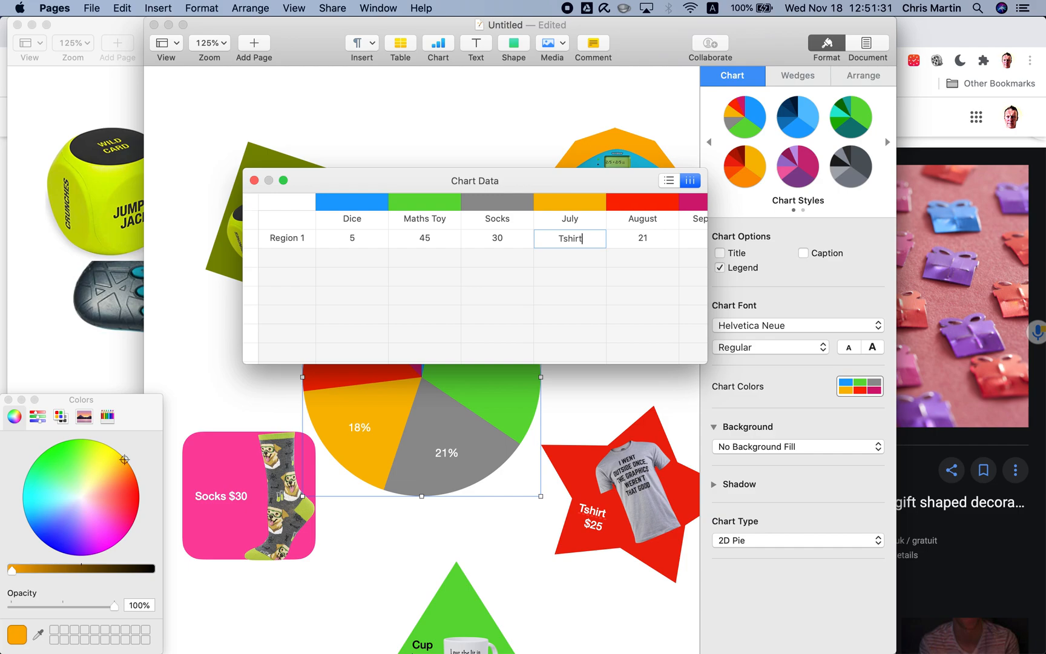
Rename the July column in the chart data as "Tshirt" and set its value to 25.
{"action": "double_click", "coordinate": [566, 216]}
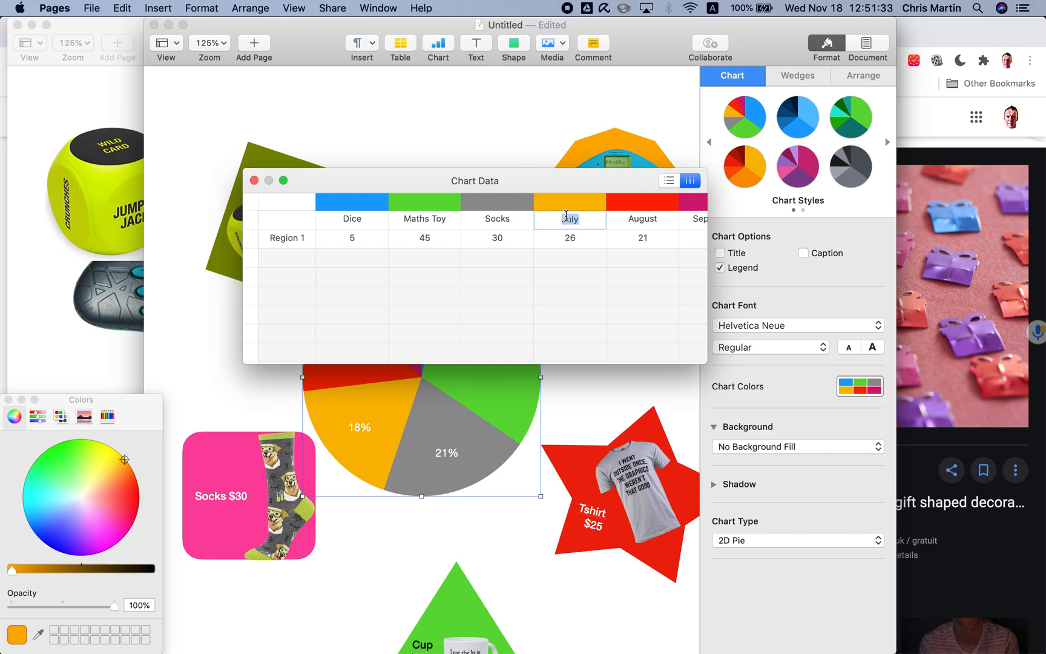
{"action": "type", "text": "tshirt"}
{"action": "key", "text": "Delete"}
{"action": "type", "text": "T"}
{"action": "left_click", "coordinate": [578, 241]}
{"action": "key", "text": "BackSpace"}
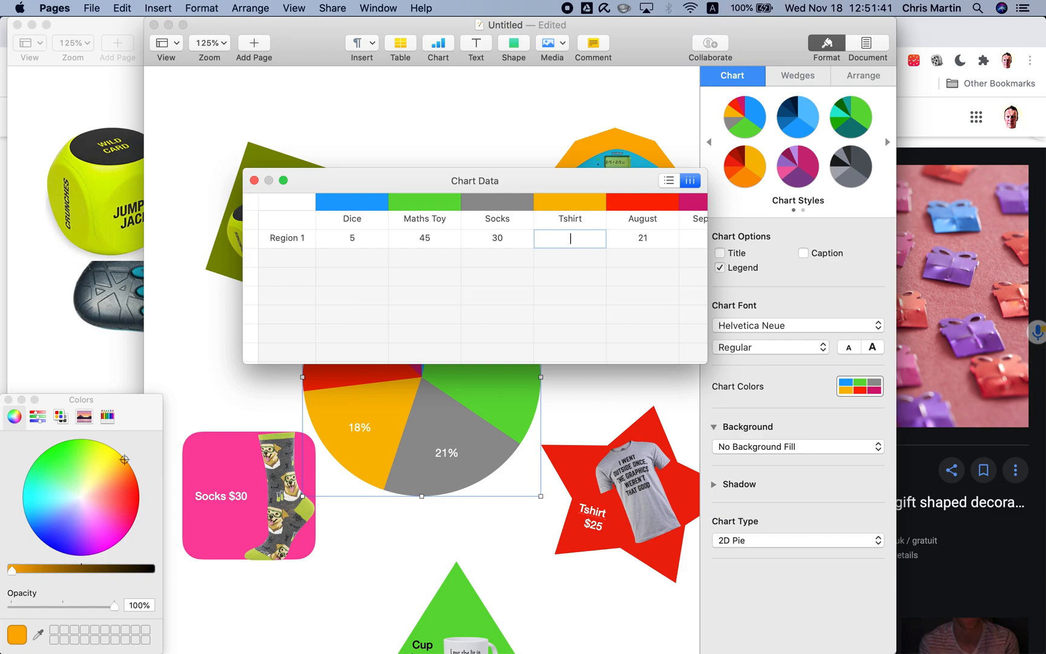
{"action": "scroll", "coordinate": [471, 554], "scroll_direction": "down", "scroll_amount": 2}
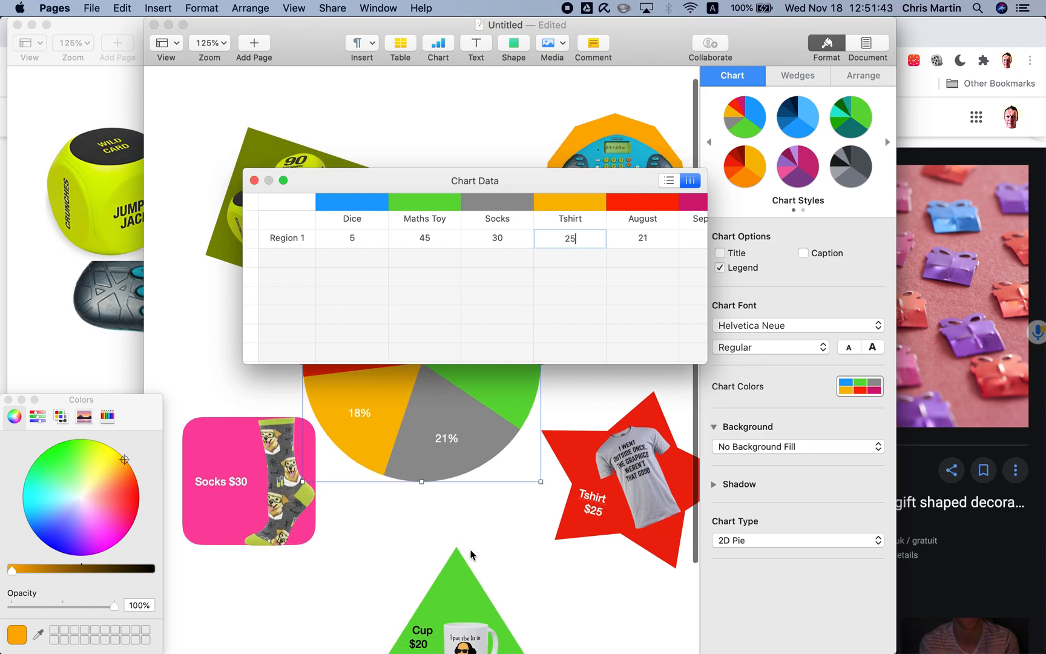
Rename the August column in the chart data as "Cup" and set its value to 20 without a dollar sign.
{"action": "double_click", "coordinate": [635, 220]}
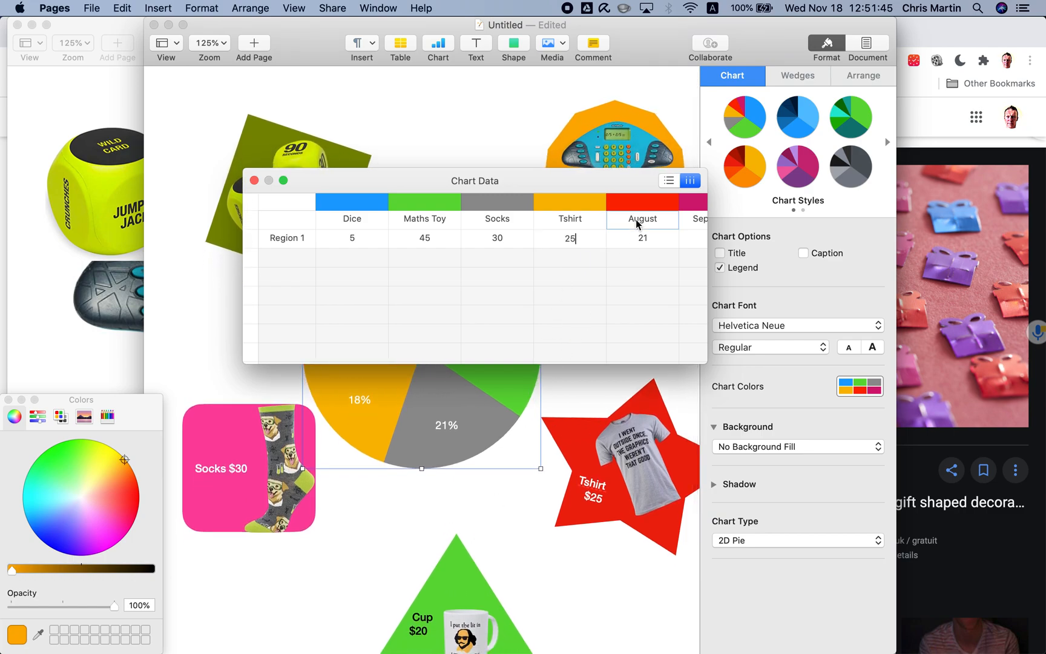
{"action": "type", "text": "Cup 2"}
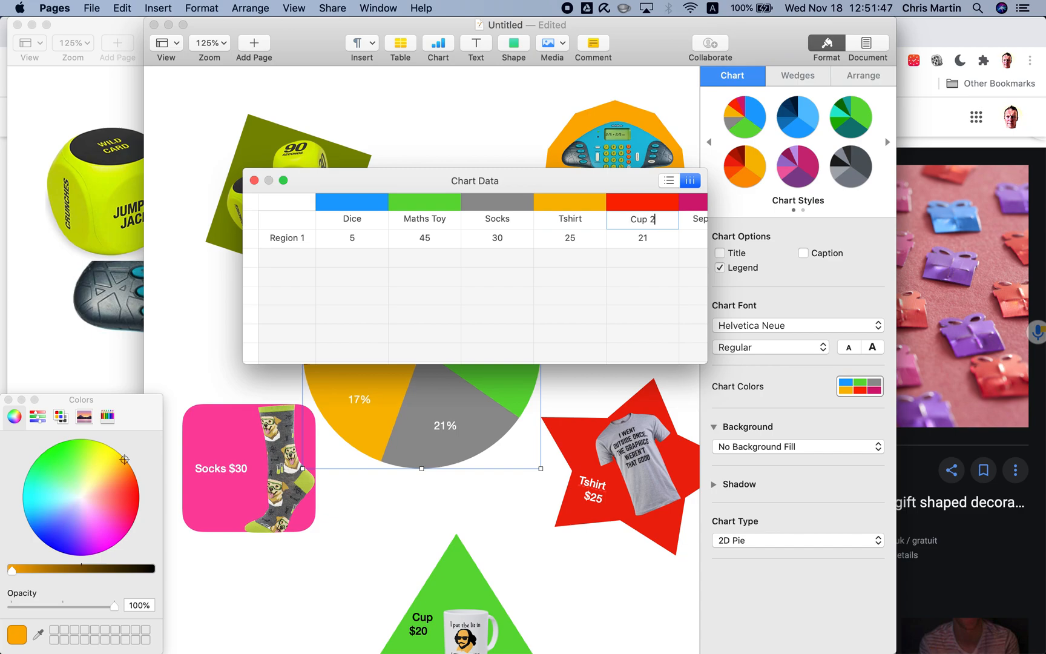
{"action": "key", "text": "Tab"}
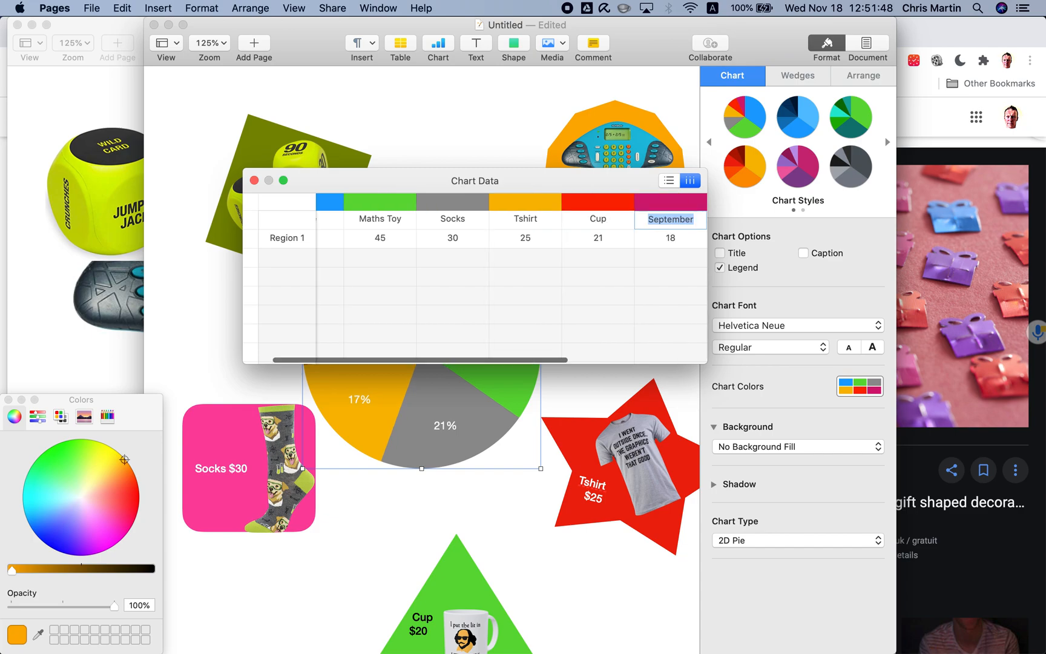
{"action": "double_click", "coordinate": [595, 238]}
{"action": "type", "text": "$20"}
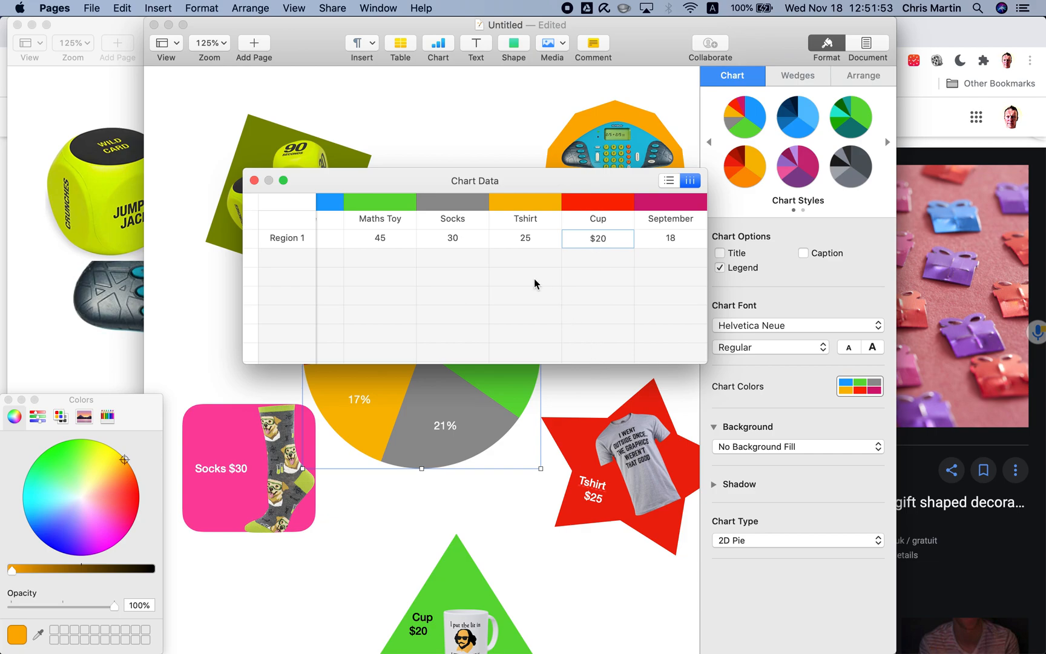
{"action": "scroll", "coordinate": [478, 248], "scroll_direction": "left", "scroll_amount": 3}
{"action": "scroll", "coordinate": [478, 248], "scroll_direction": "right", "scroll_amount": 3}
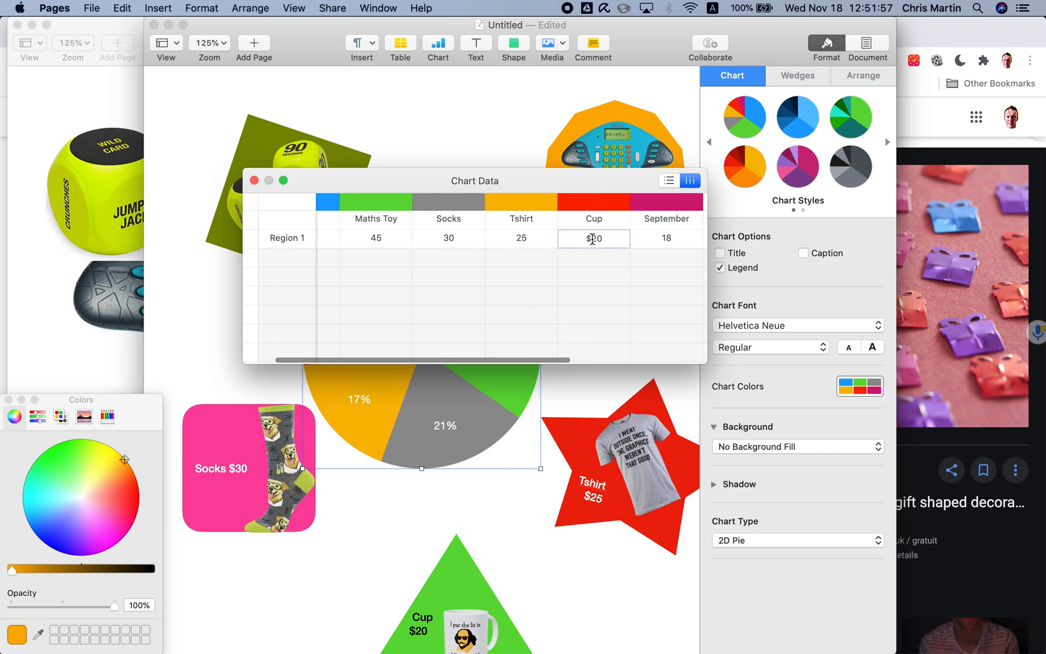
{"action": "scroll", "coordinate": [400, 249], "scroll_direction": "left", "scroll_amount": 3}
{"action": "key", "text": "BackSpace"}
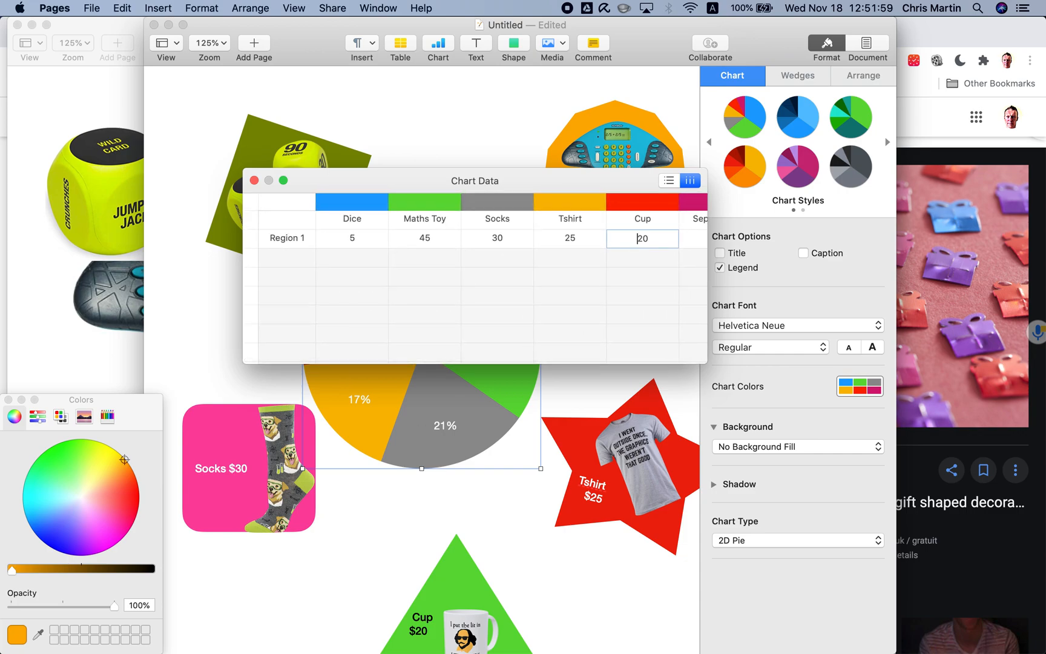
{"action": "scroll", "coordinate": [605, 278], "scroll_direction": "right", "scroll_amount": 3}
{"action": "scroll", "coordinate": [606, 275], "scroll_direction": "right", "scroll_amount": 3}
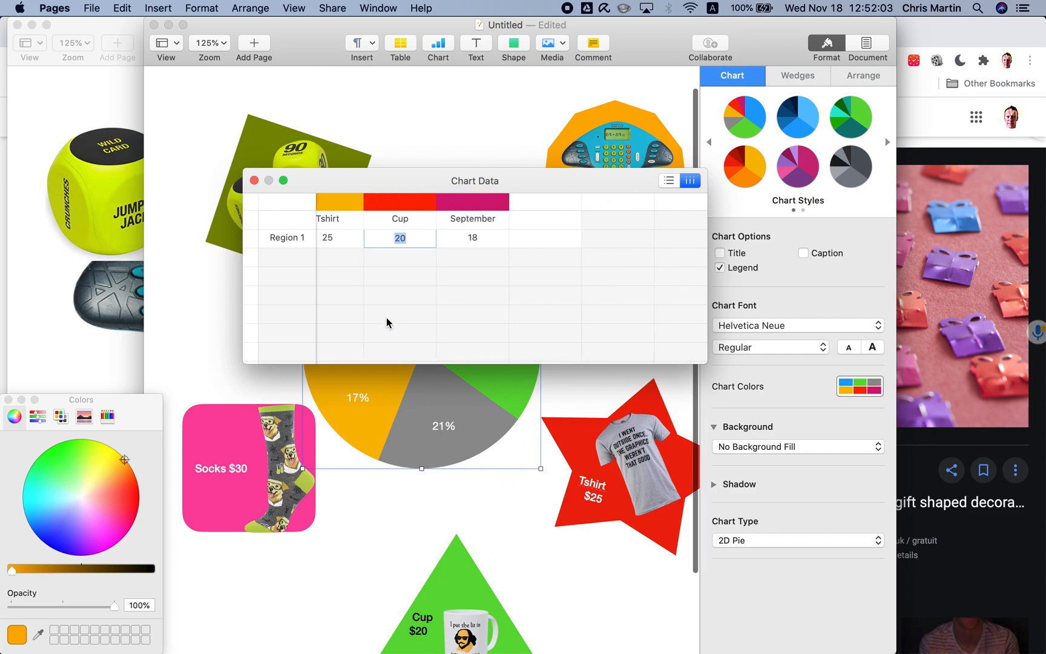
Delete the September column from the chart data.
{"action": "scroll", "coordinate": [387, 322], "scroll_direction": "left", "scroll_amount": 5}
{"action": "scroll", "coordinate": [388, 322], "scroll_direction": "right", "scroll_amount": 3}
{"action": "left_click", "coordinate": [589, 201]}
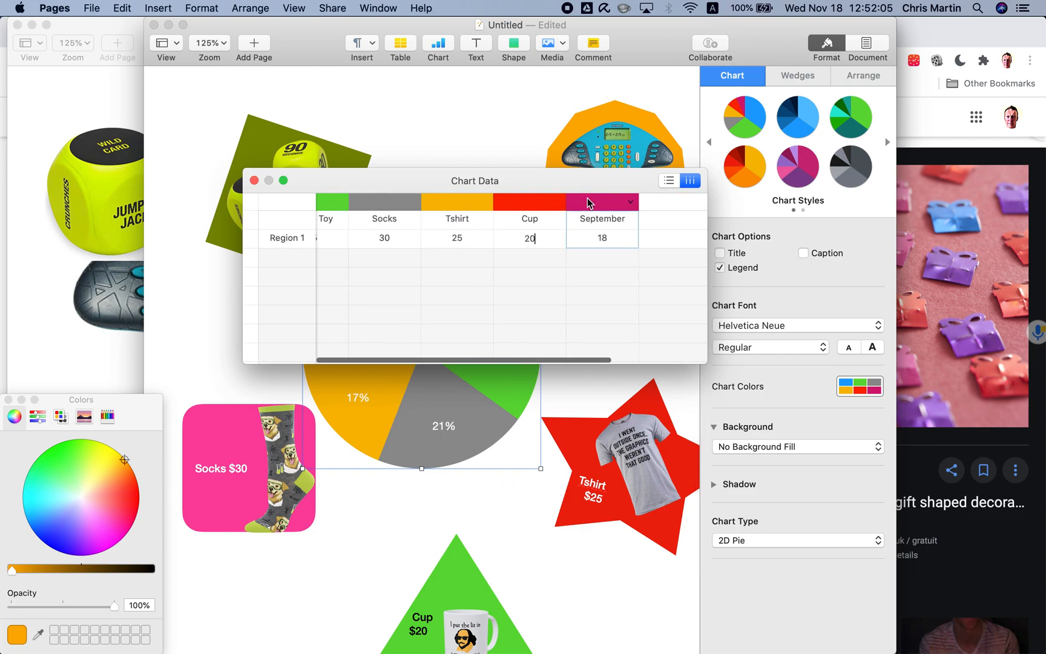
{"action": "left_click", "coordinate": [632, 206]}
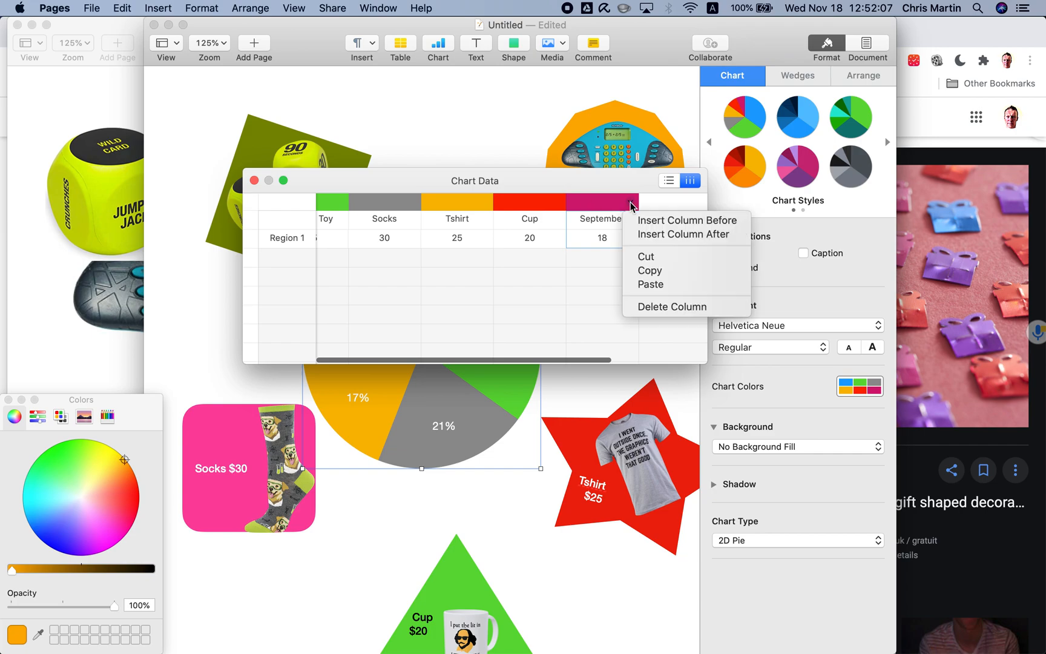
{"action": "left_click", "coordinate": [644, 311]}
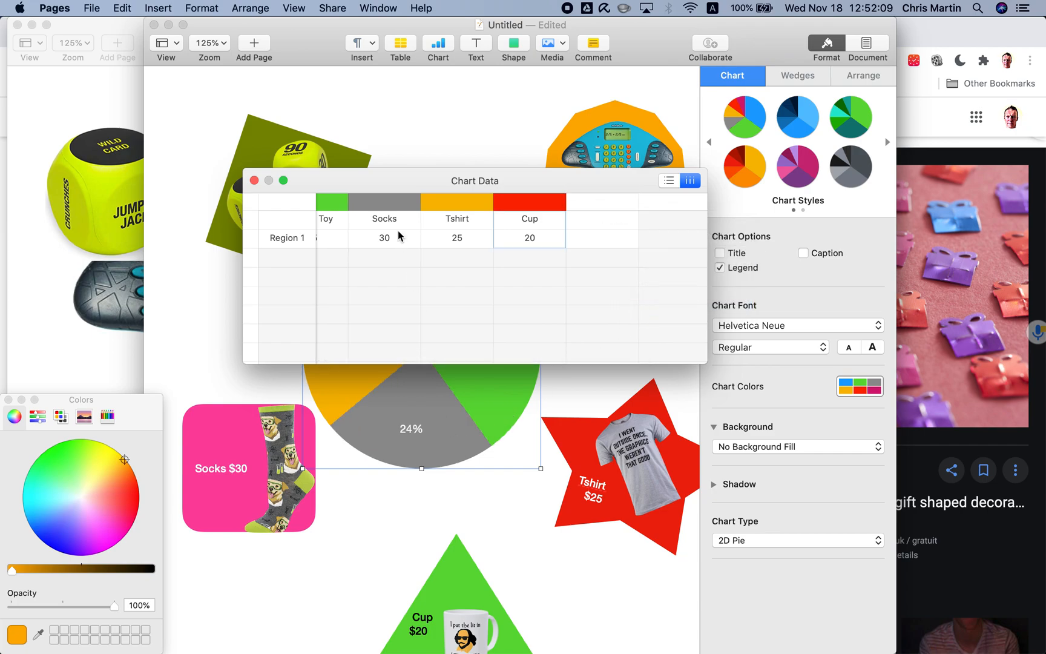
Shift the pie chart slightly right and down between the product shapes, and close the chart data window.
{"action": "left_click_drag", "start_coordinate": [380, 180], "coordinate": [561, 468]}
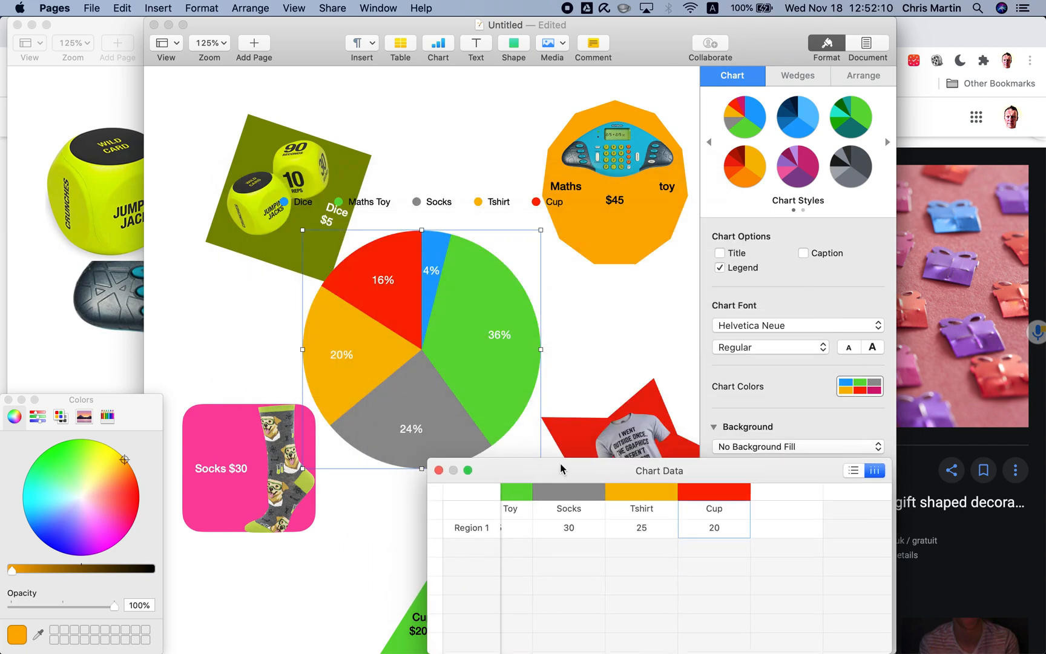
{"action": "left_click", "coordinate": [383, 367]}
{"action": "left_click_drag", "start_coordinate": [436, 388], "coordinate": [464, 397]}
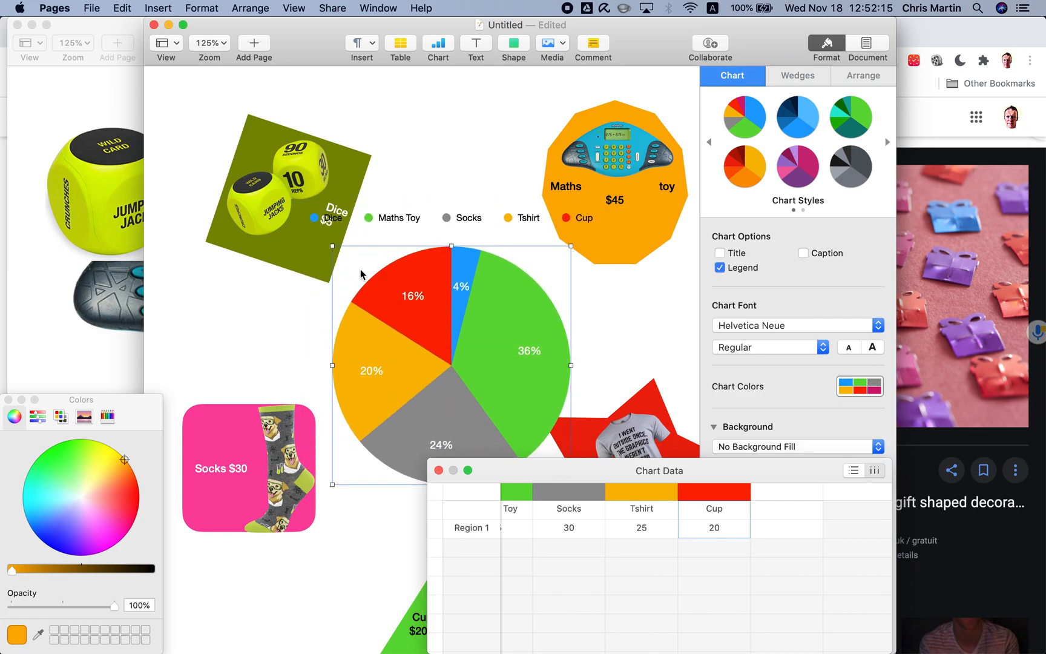
{"action": "left_click", "coordinate": [439, 469]}
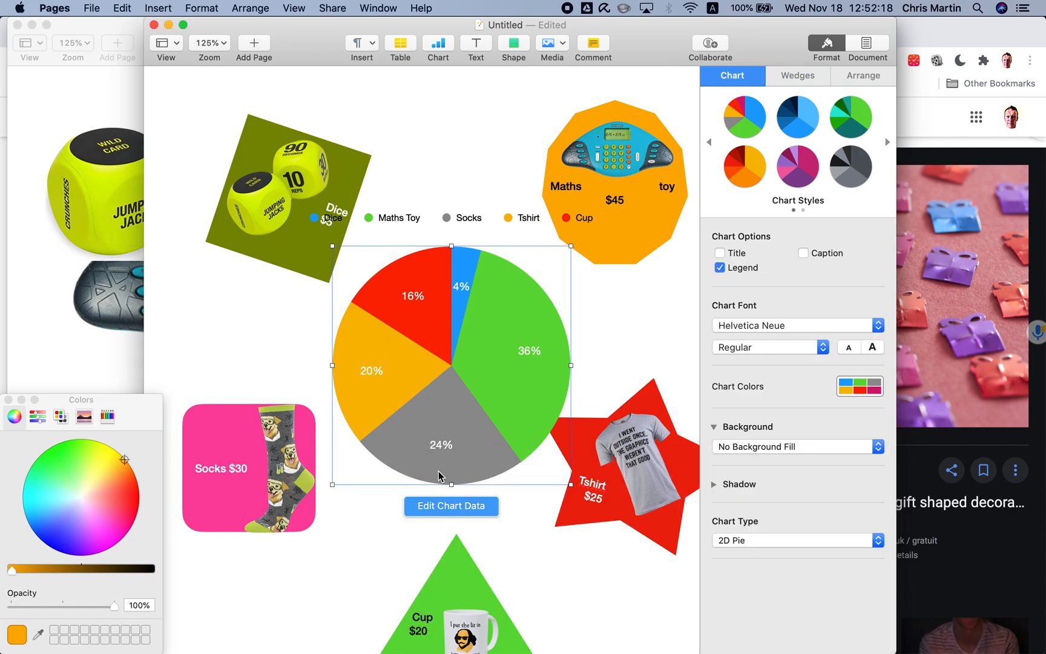
Hide the pie chart's legend and reselect the whole chart.
{"action": "left_click", "coordinate": [720, 270]}
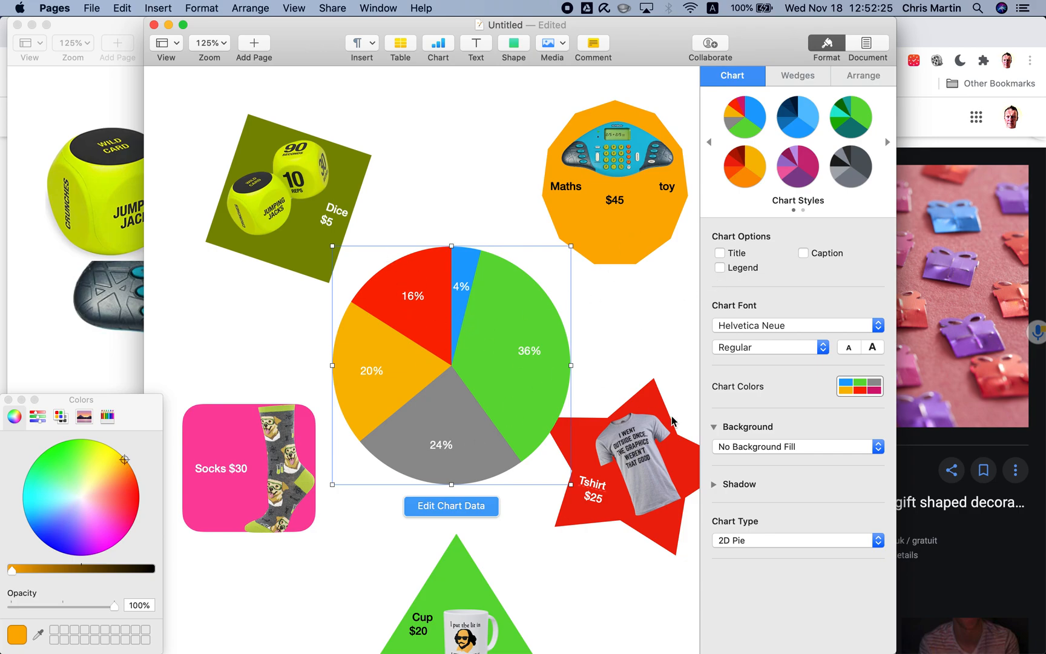
{"action": "left_click", "coordinate": [411, 325]}
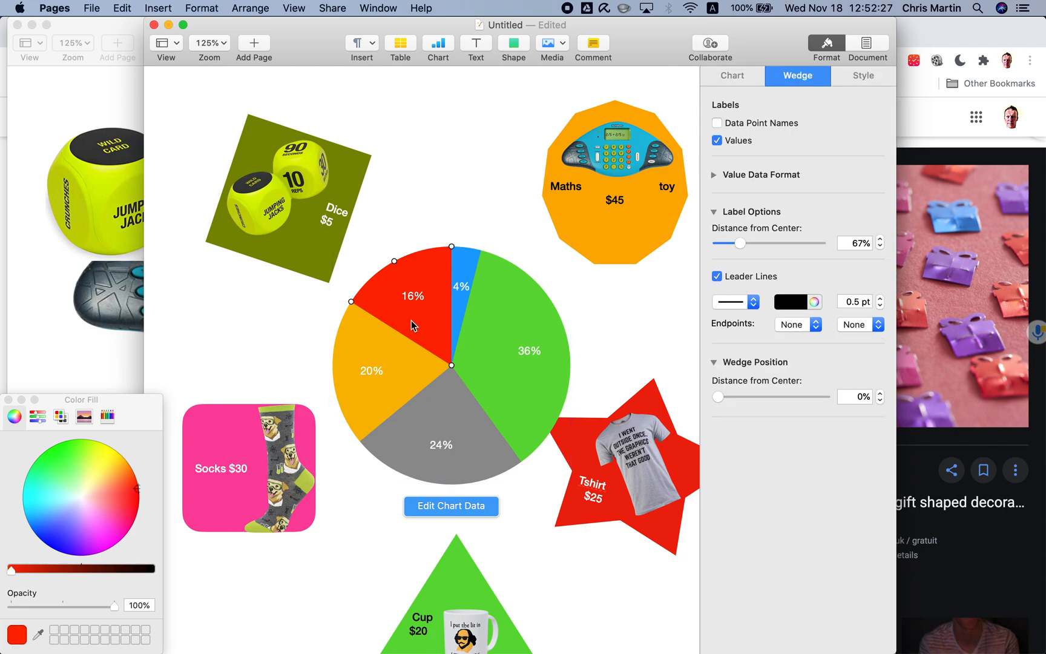
{"action": "left_click", "coordinate": [366, 237]}
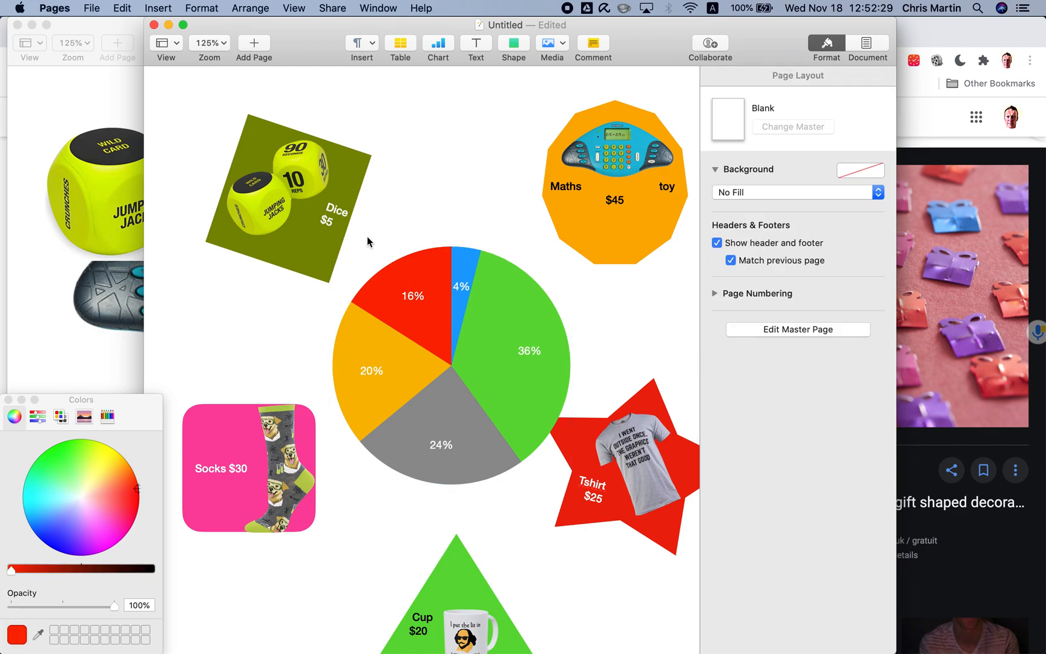
{"action": "left_click", "coordinate": [353, 386]}
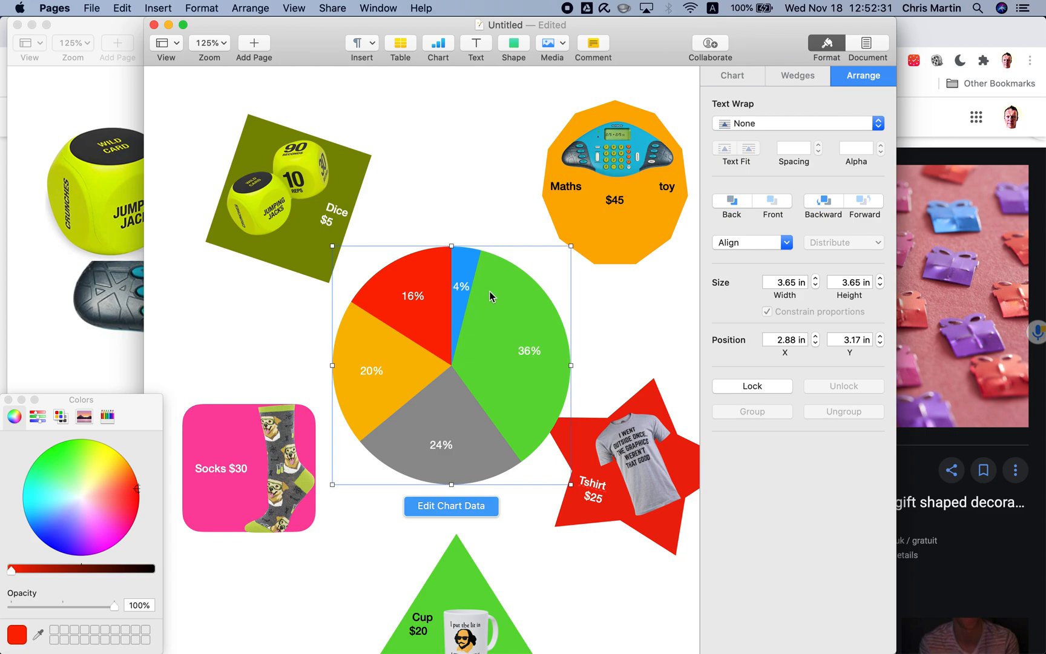